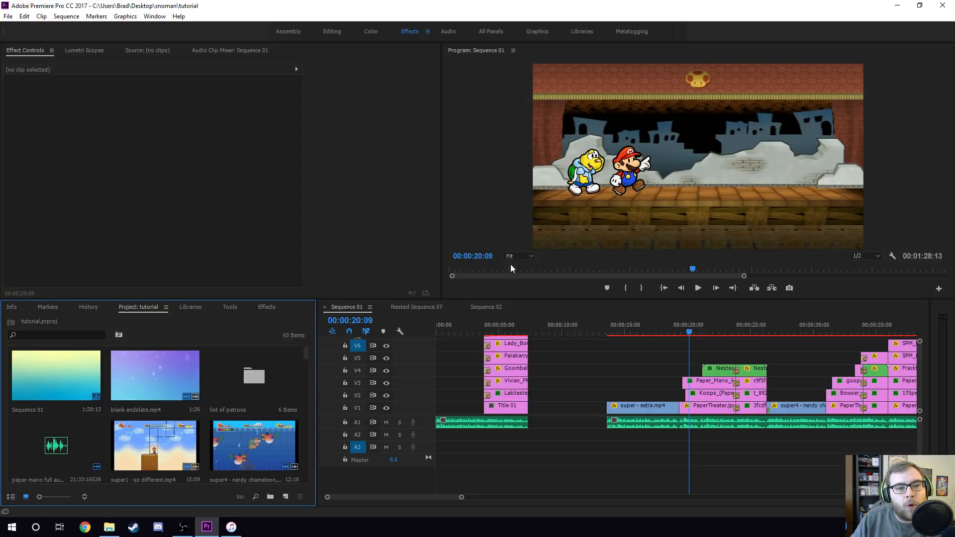
# - Scrub through the sequence timeline to preview different moments of the edit
pyautogui.click(709, 381)
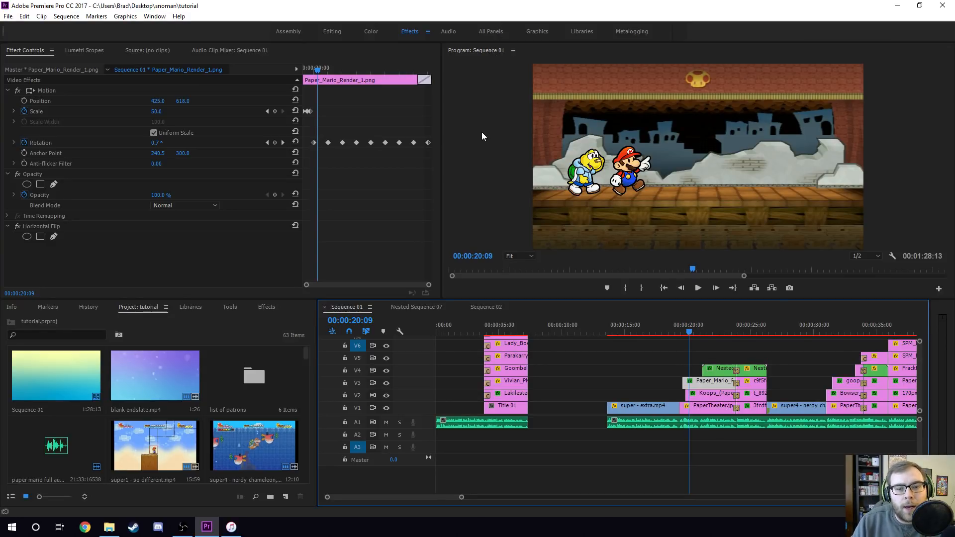
pyautogui.click(673, 326)
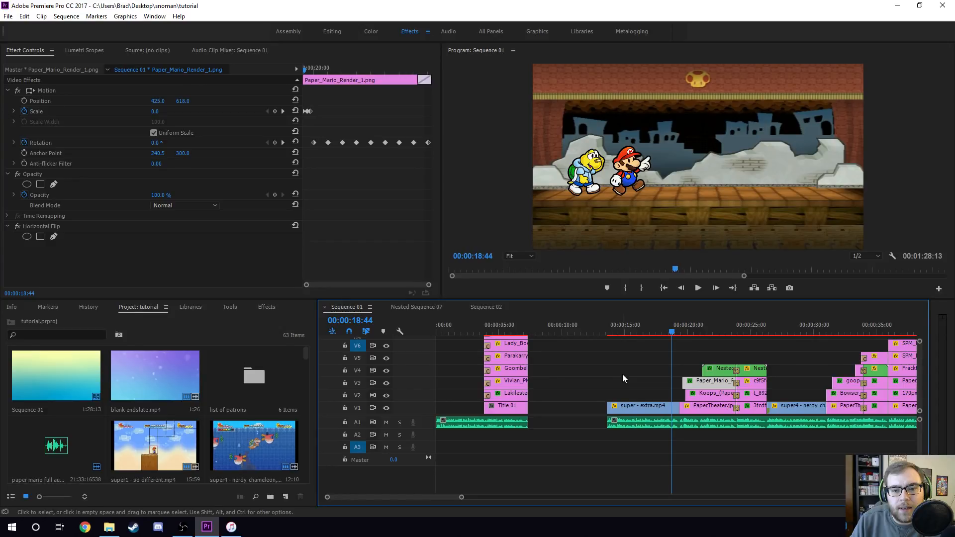
pyautogui.scroll(-5, 434, 496)
pyautogui.scroll(-3, 435, 496)
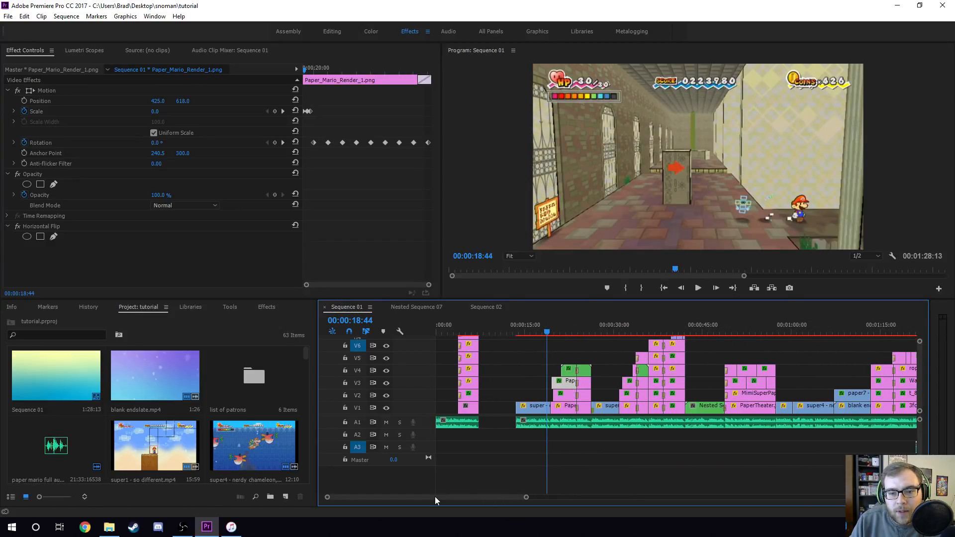
pyautogui.scroll(2, 924, 377)
pyautogui.scroll(-3, 923, 377)
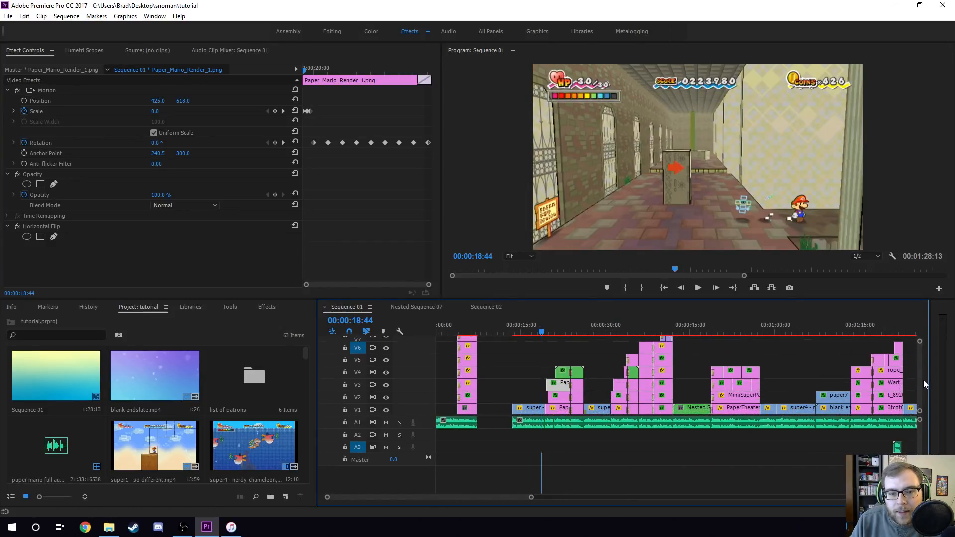
pyautogui.scroll(-1, 491, 494)
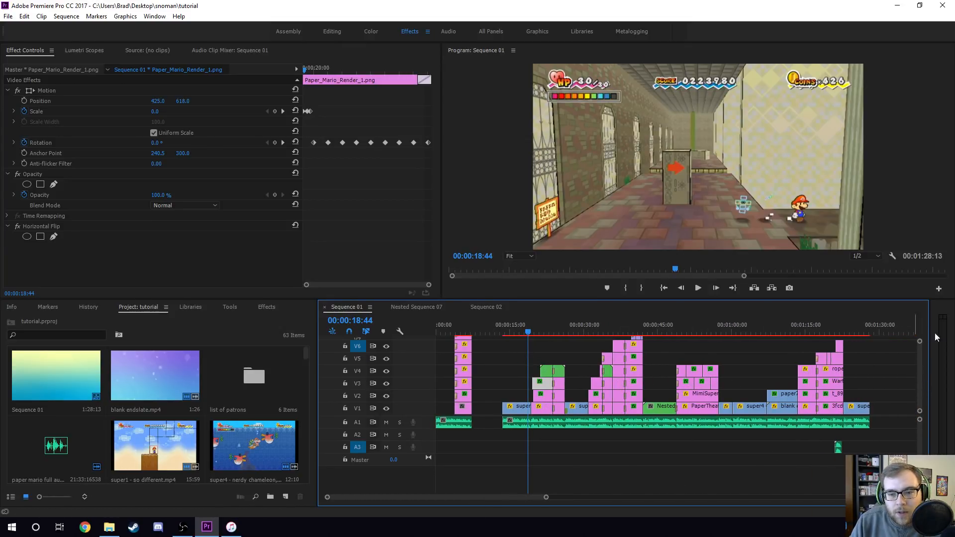
pyautogui.click(562, 332)
pyautogui.click(618, 327)
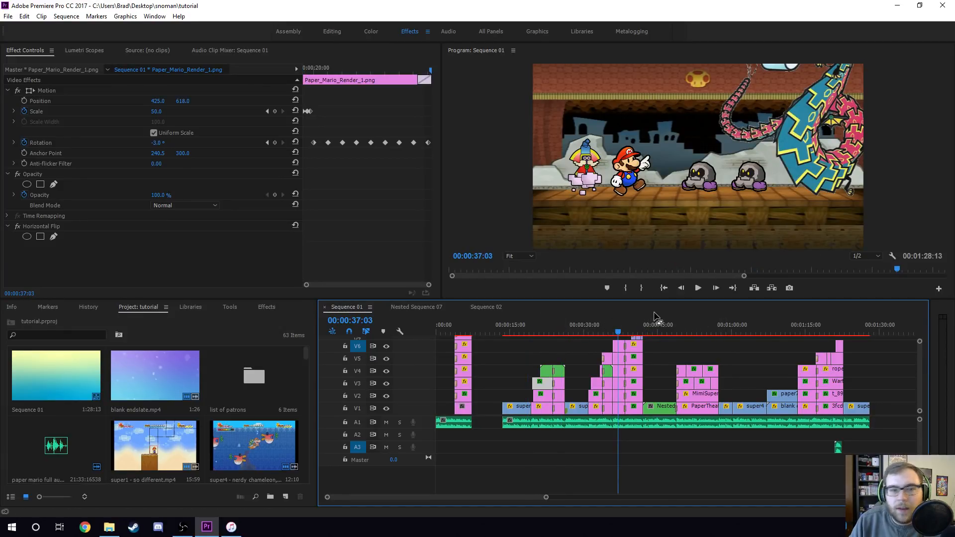
pyautogui.click(698, 329)
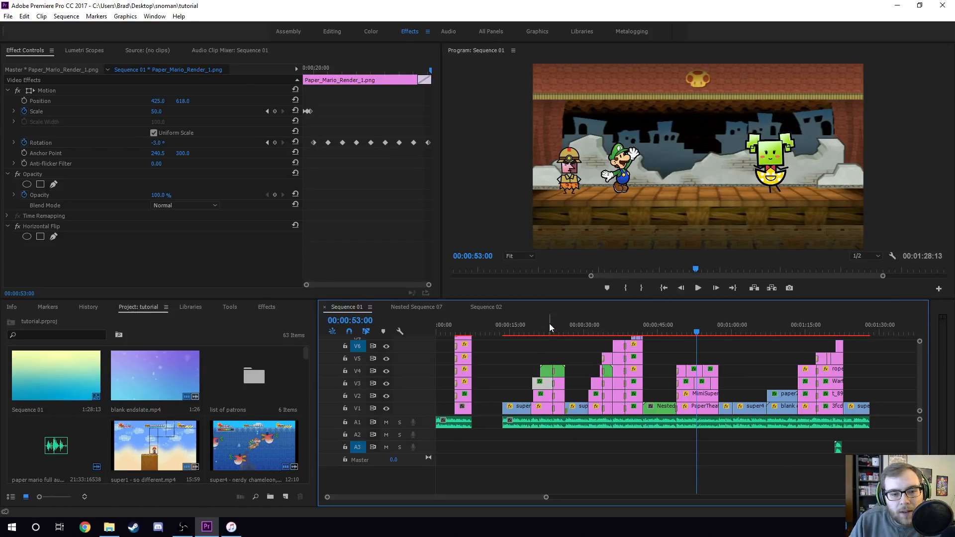
pyautogui.click(504, 328)
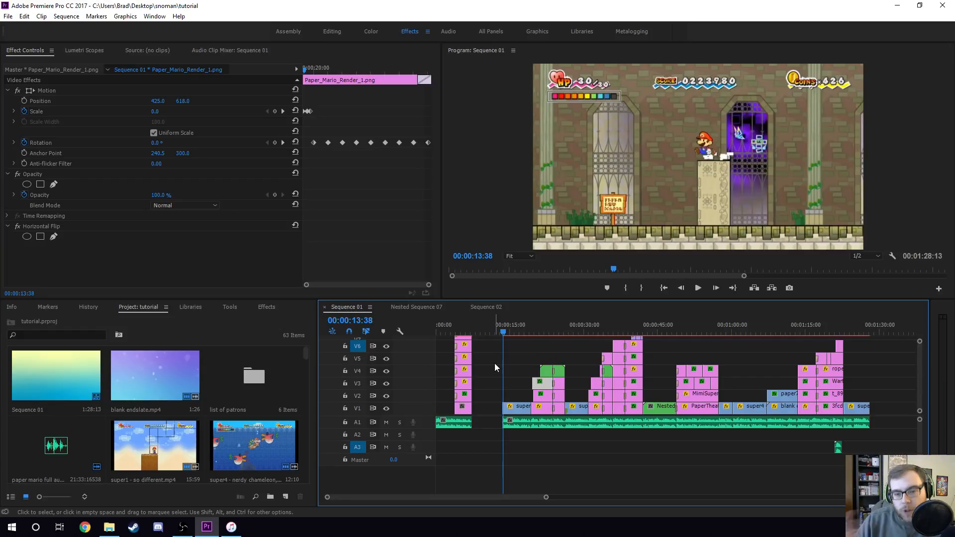
pyautogui.moveTo(503, 333); pyautogui.dragTo(527, 333)
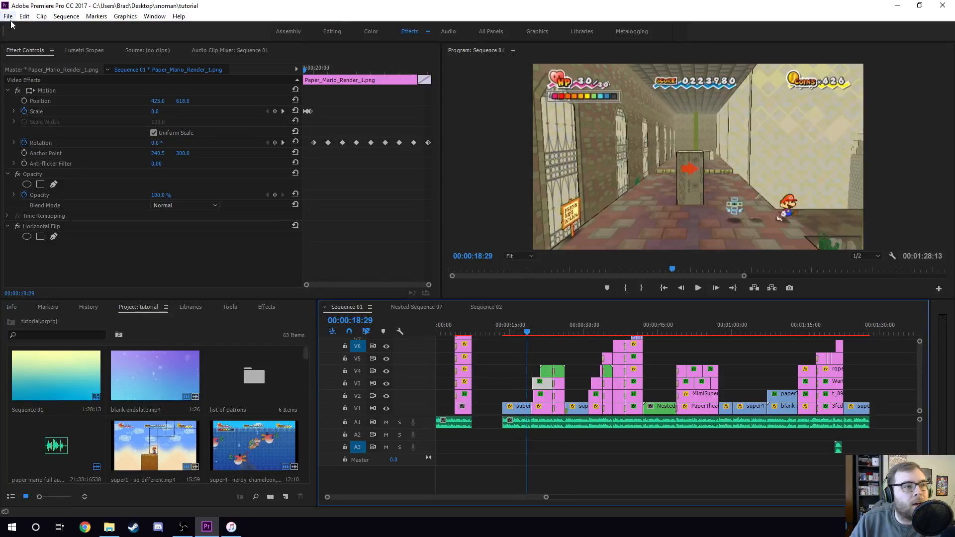
# - Open the project's general settings and close the dialog without changes
pyautogui.click(8, 16)
pyautogui.moveTo(60, 322)
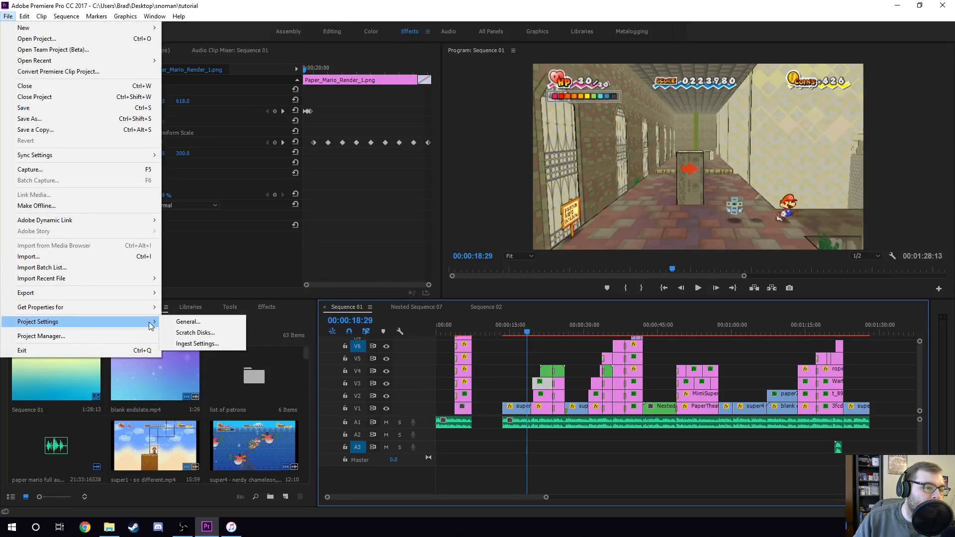
pyautogui.click(178, 322)
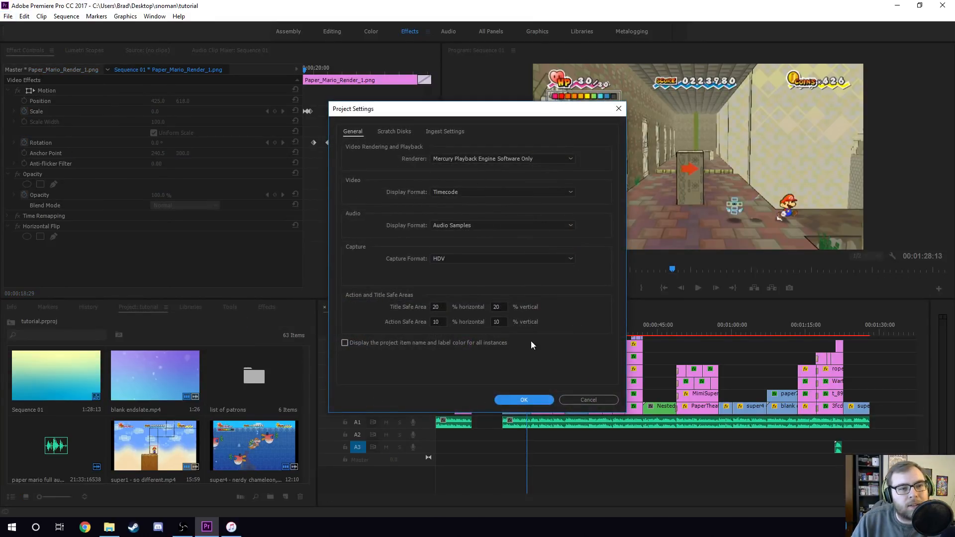
pyautogui.click(576, 401)
# - Set the default audio output in Audio Hardware preferences to Speakers (Yeti Stereo Microphone) and confirm the device change
pyautogui.click(24, 17)
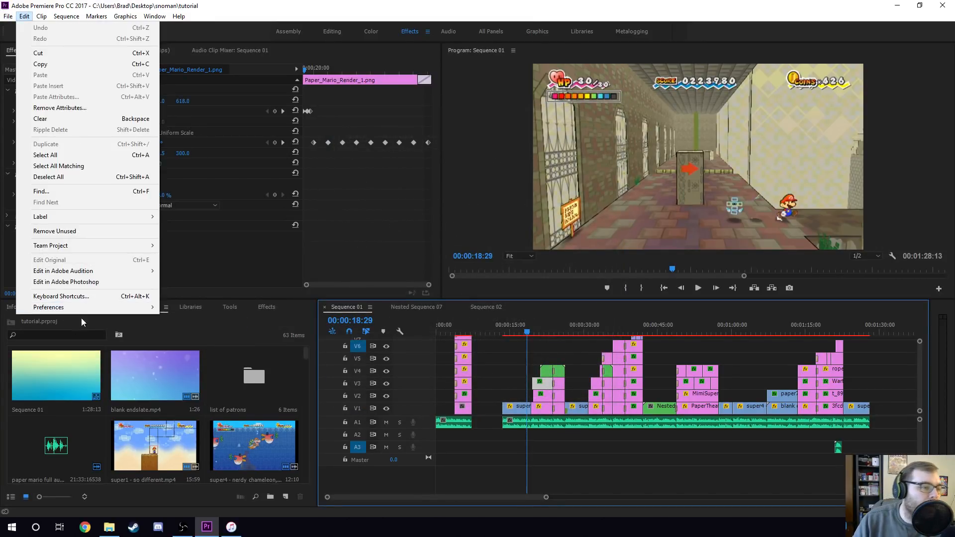
pyautogui.moveTo(89, 307)
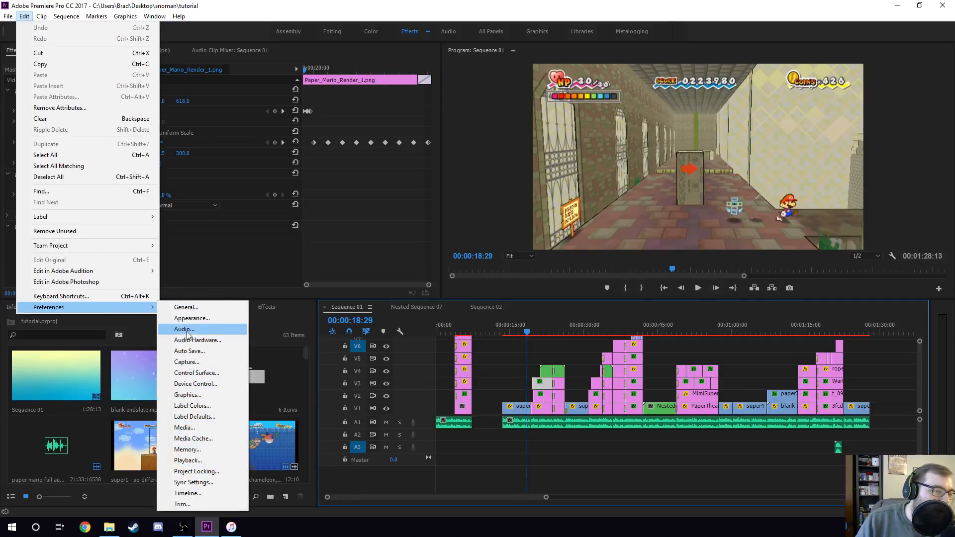
pyautogui.click(197, 329)
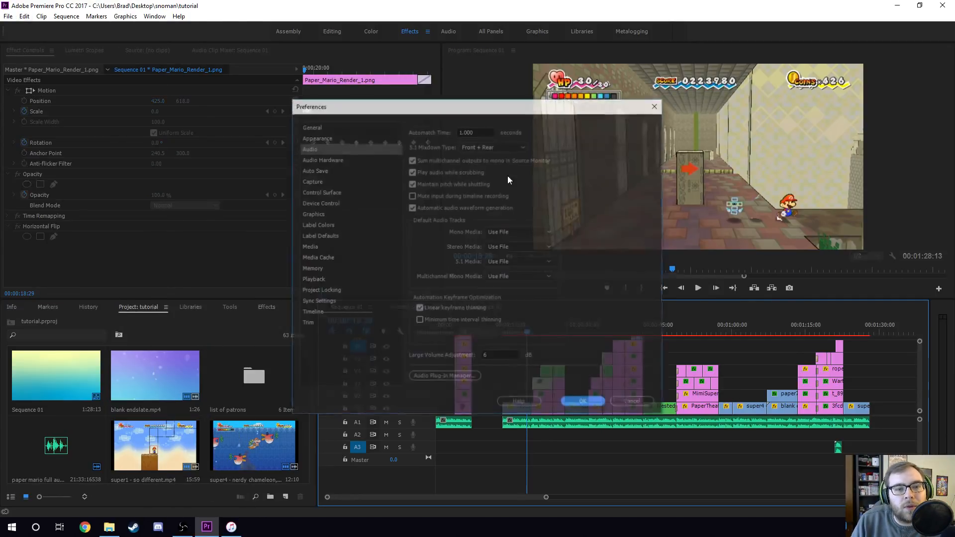
pyautogui.click(333, 159)
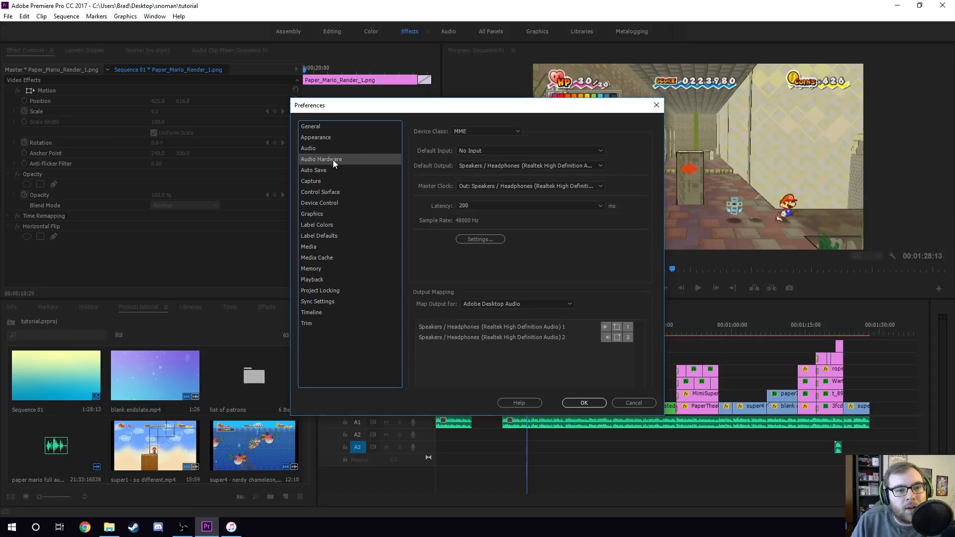
pyautogui.click(494, 165)
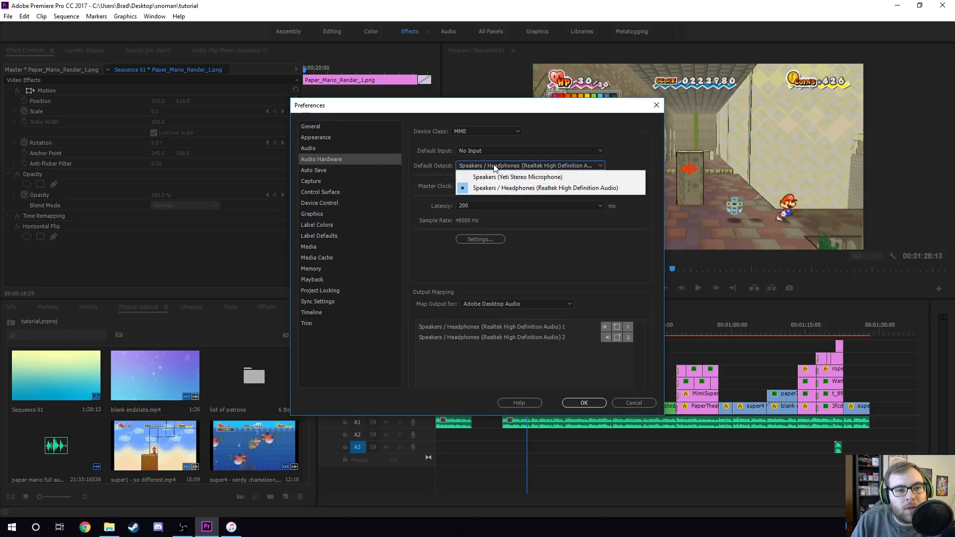
pyautogui.click(499, 176)
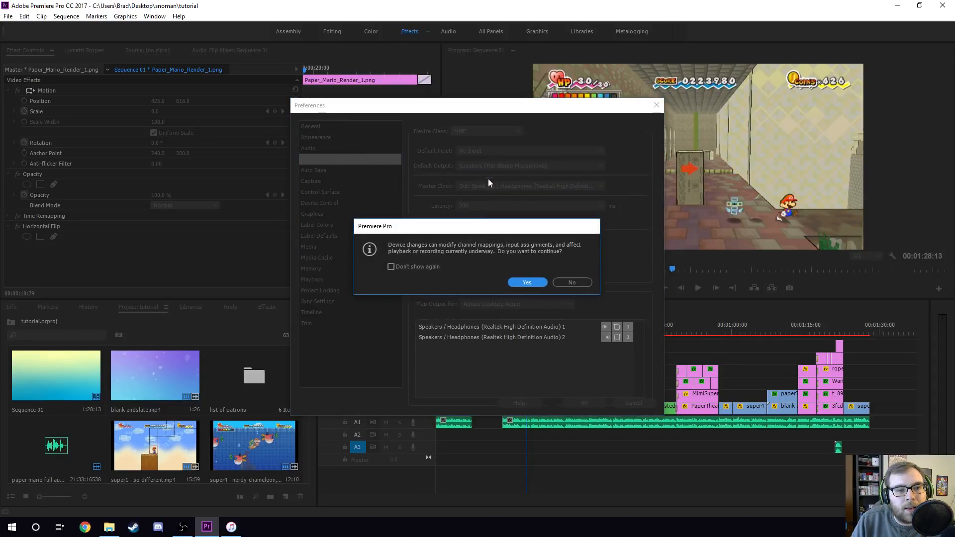
pyautogui.click(527, 282)
pyautogui.click(585, 403)
# - Play back the sequence from about 15 seconds and stop at the theater scene
pyautogui.click(513, 323)
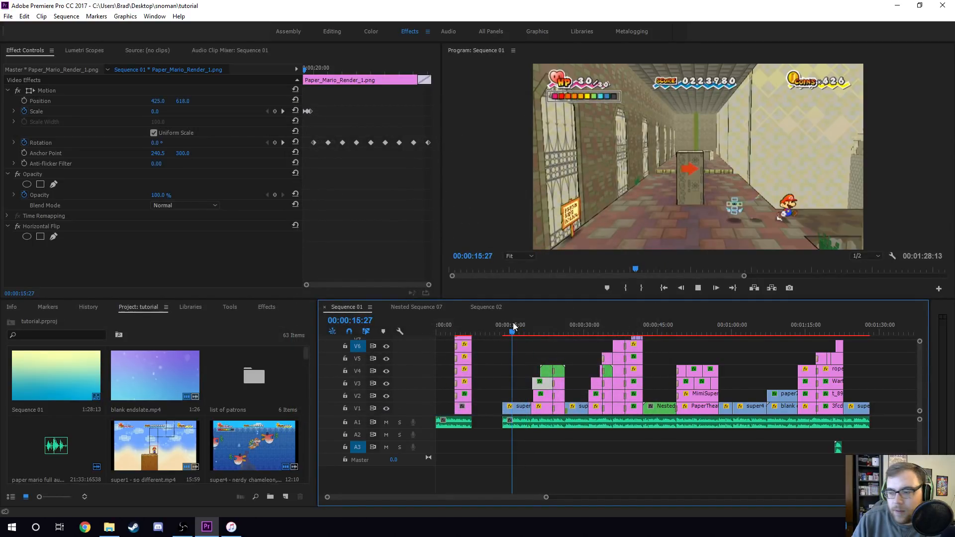
pyautogui.press('space')
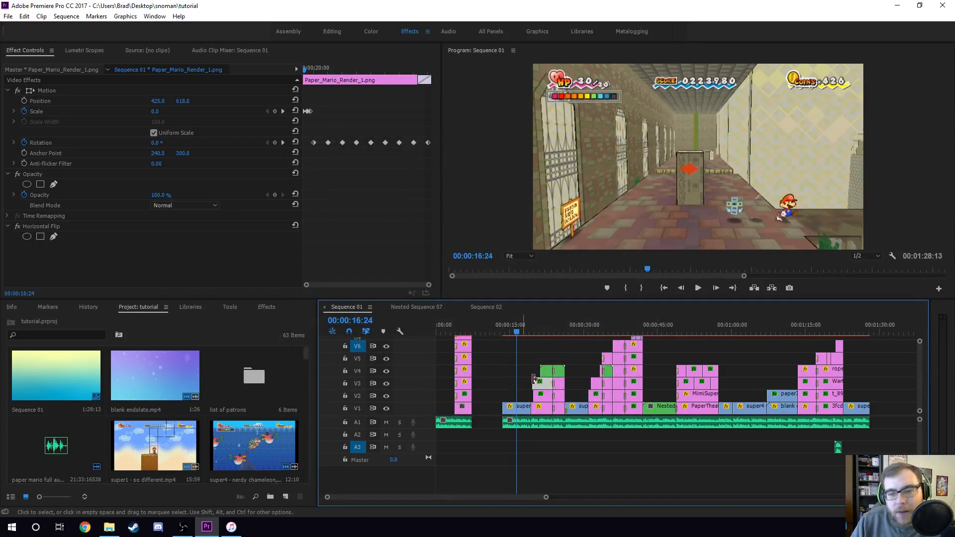
pyautogui.click(541, 328)
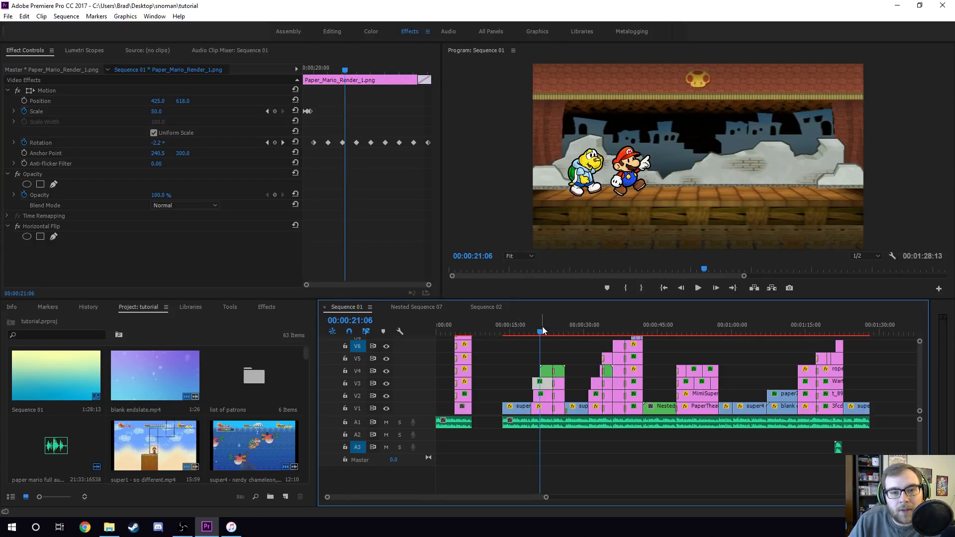
# - Toggle Uniform Scale on and off for the PaperTheater background clip
pyautogui.click(539, 411)
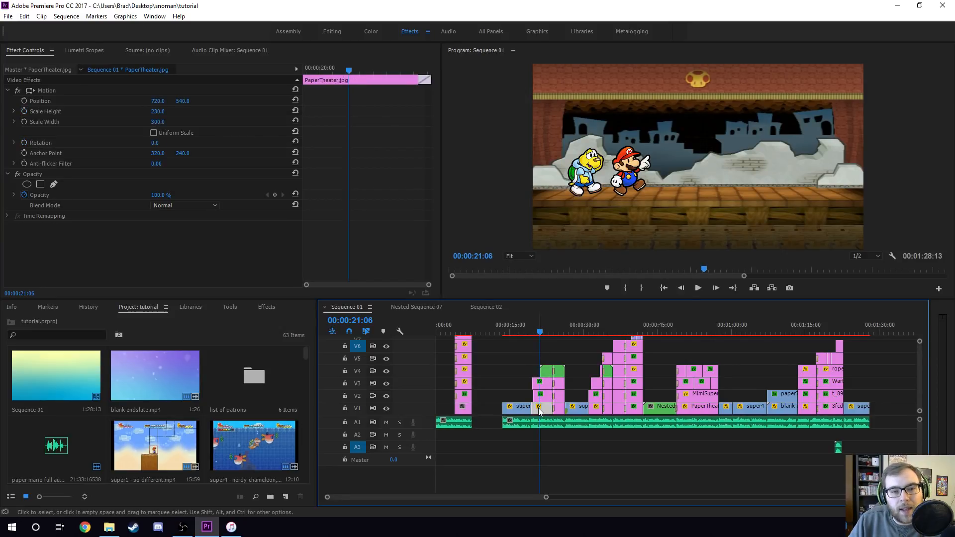
pyautogui.click(153, 132)
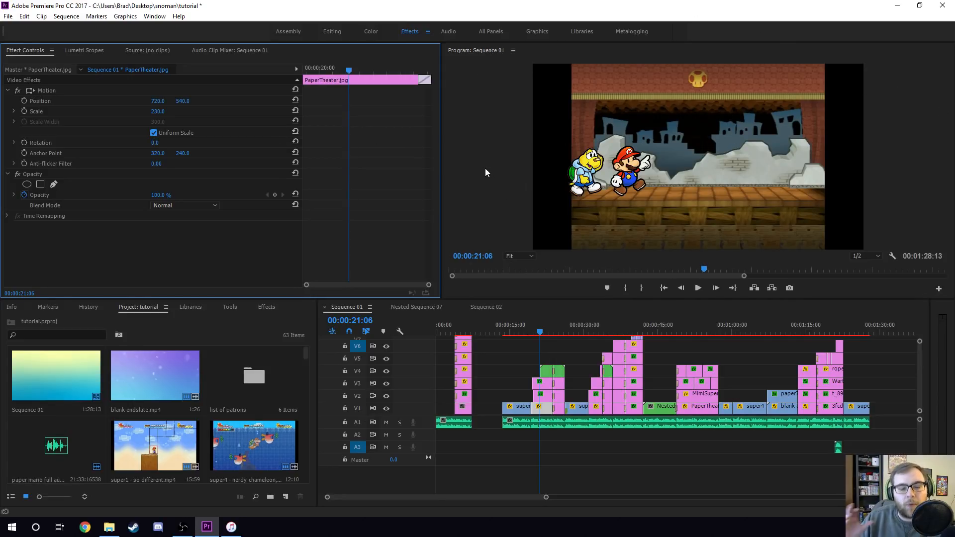
pyautogui.click(153, 133)
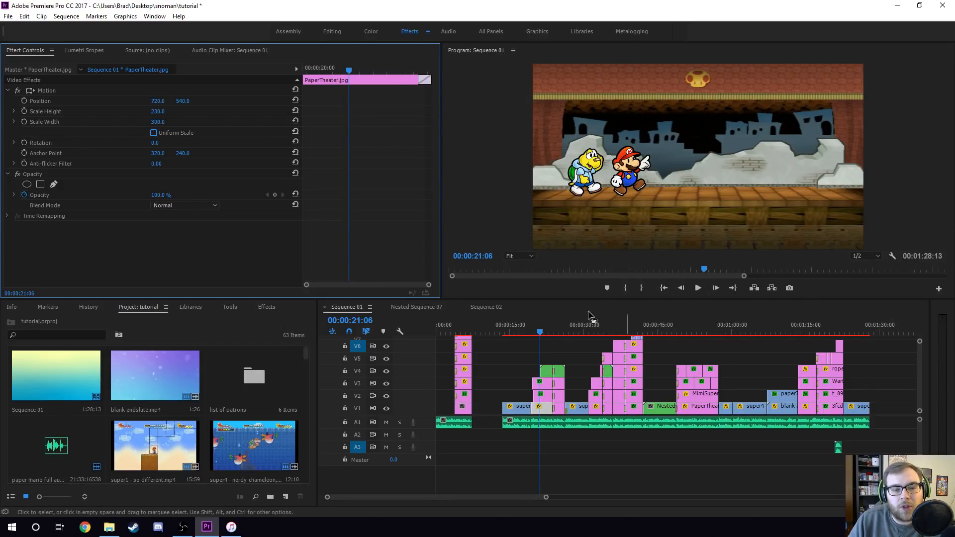
# - Set the PaperTheater clip's scale height to 300 and undo the changes
pyautogui.click(157, 112)
pyautogui.write('300')
pyautogui.press('Return')
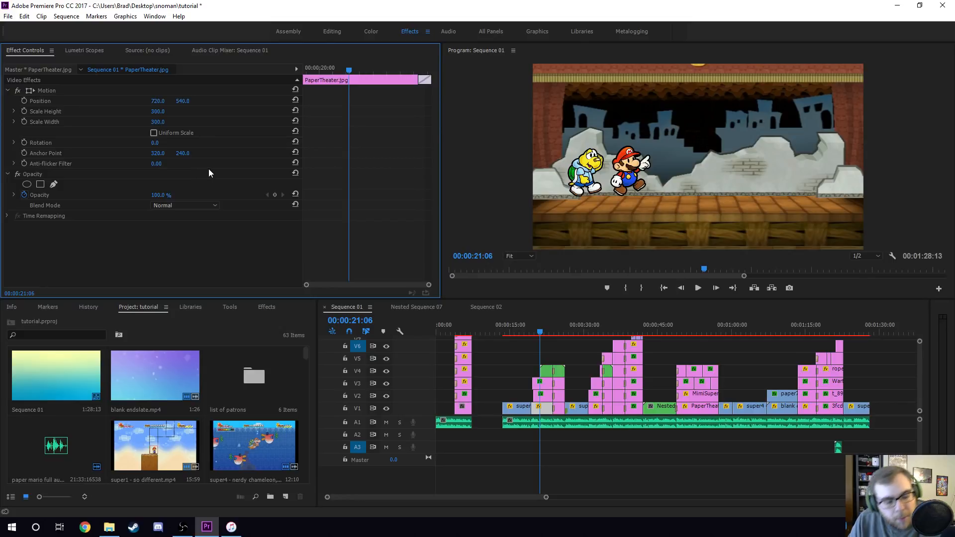
pyautogui.hotkey('ctrl', 'z')
pyautogui.hotkey('ctrl', 'z')
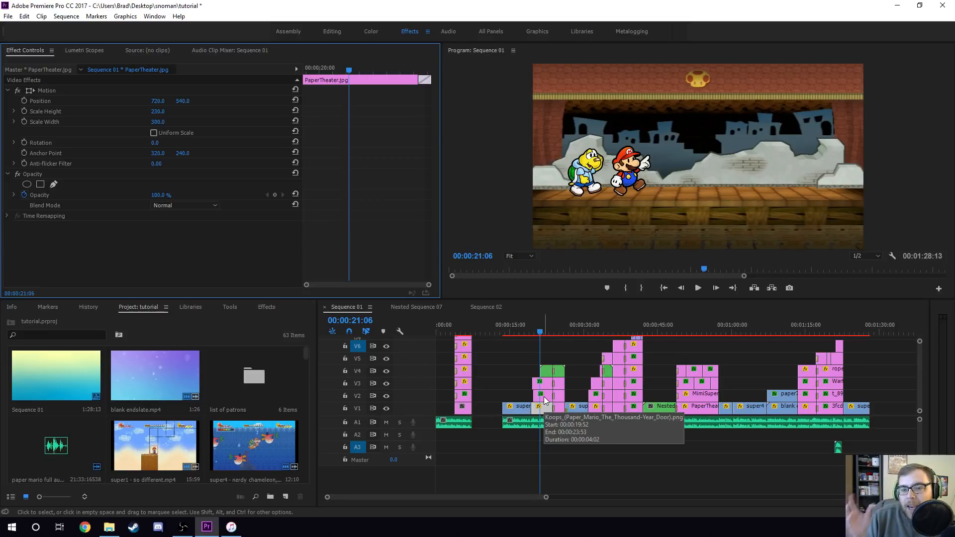
# - Select the stacked clips at the playhead to inspect their effect settings, ending on the Koops clip
pyautogui.click(560, 330)
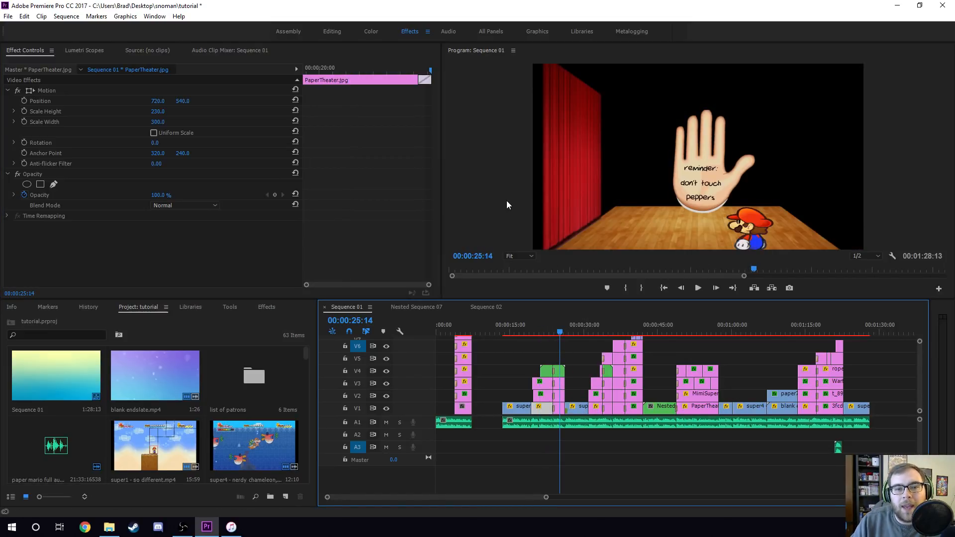
pyautogui.click(542, 326)
pyautogui.click(544, 396)
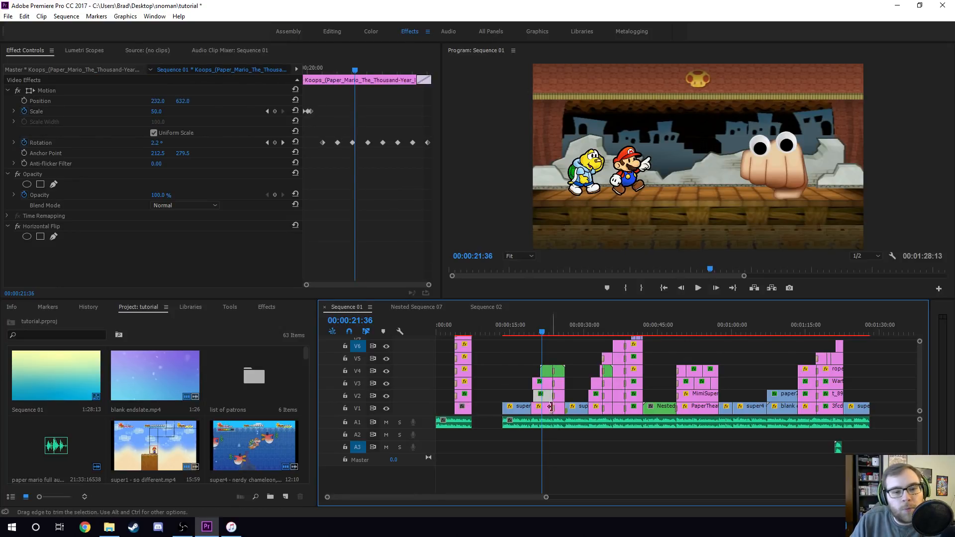
pyautogui.click(537, 383)
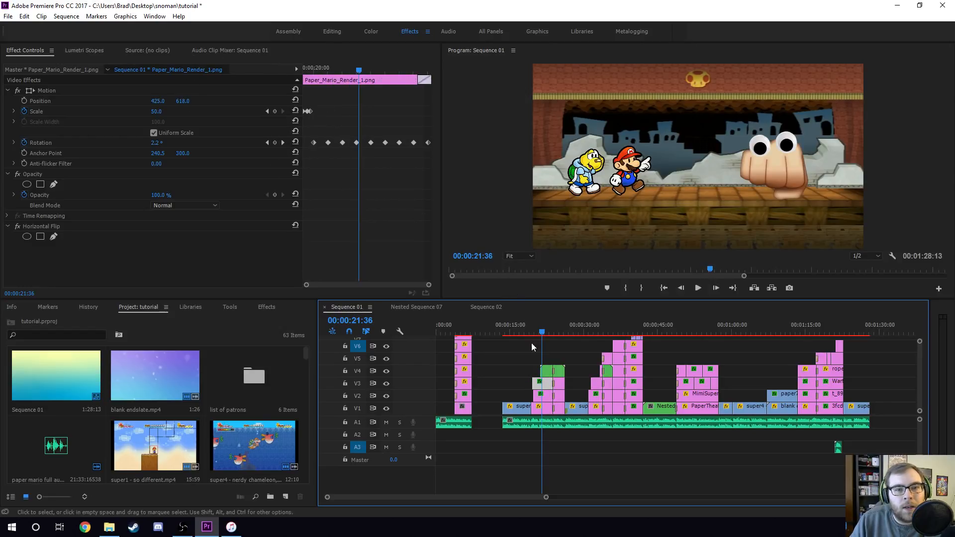
pyautogui.click(550, 374)
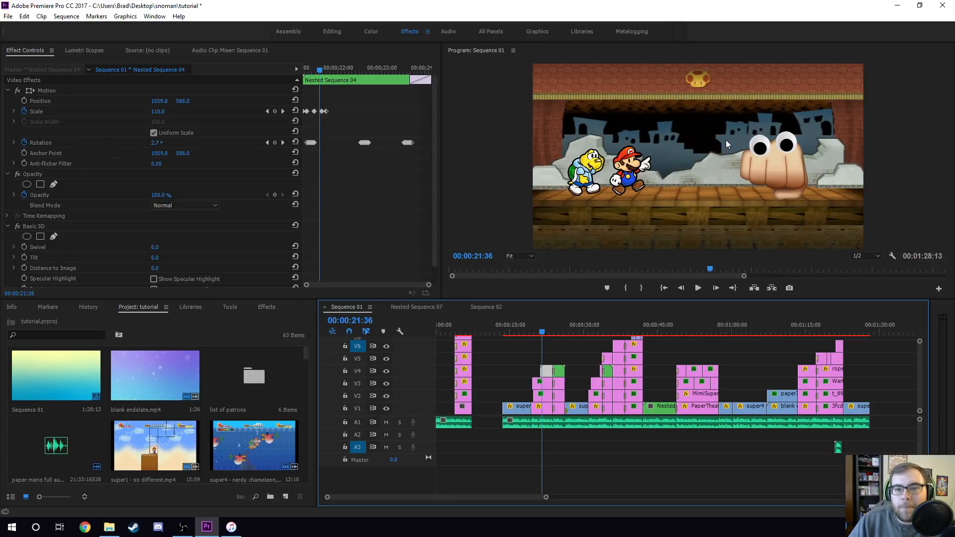
pyautogui.click(544, 396)
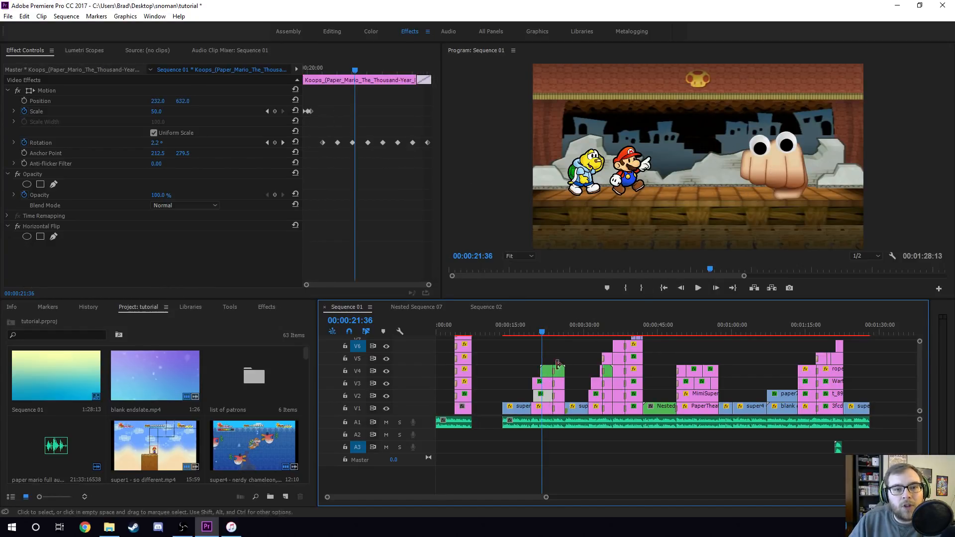
pyautogui.click(534, 329)
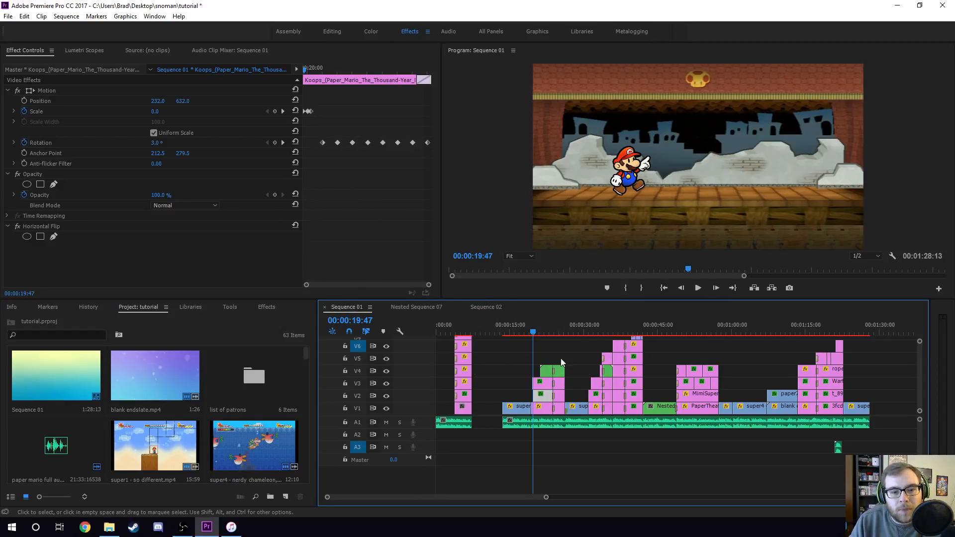
# - Play back the Koops clip's pop-in animation and return to the start of the clip
pyautogui.press('space')
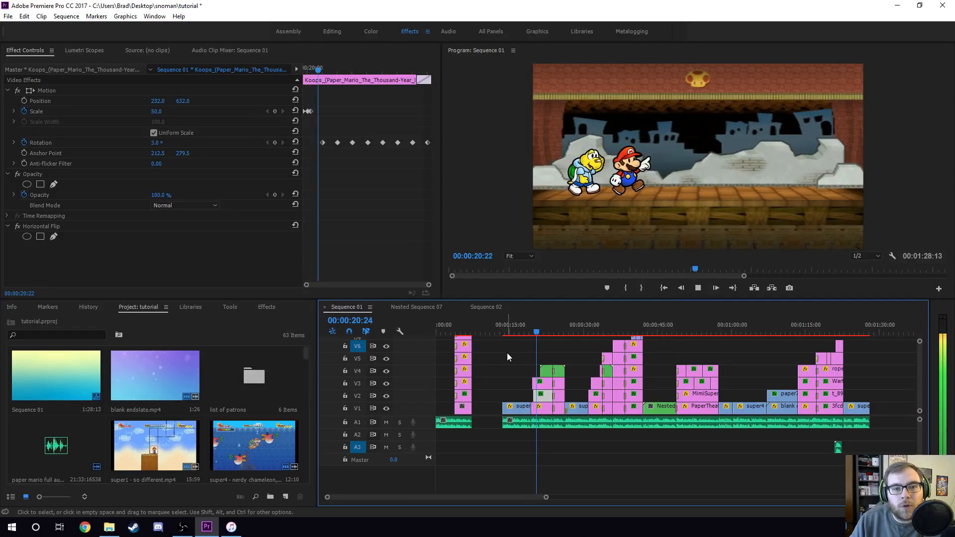
pyautogui.press('space')
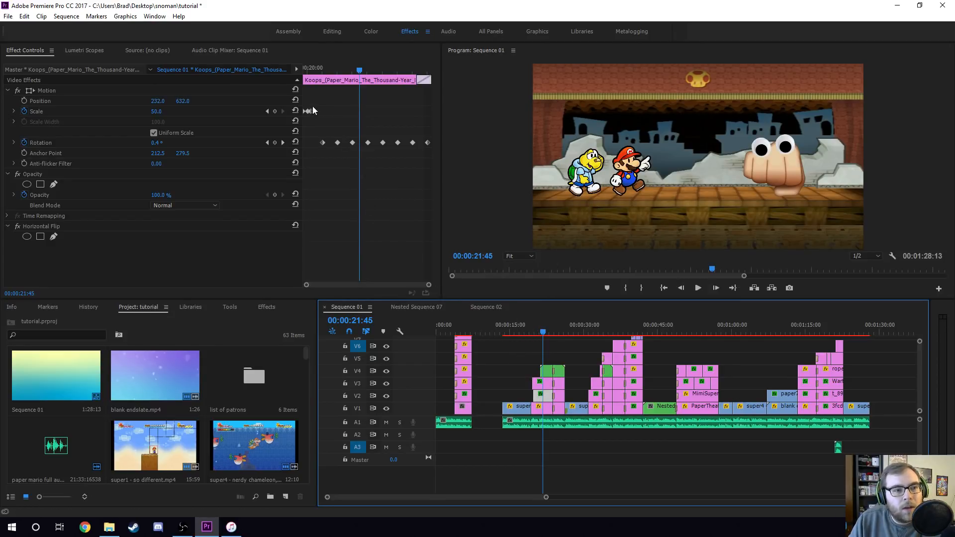
pyautogui.click(305, 70)
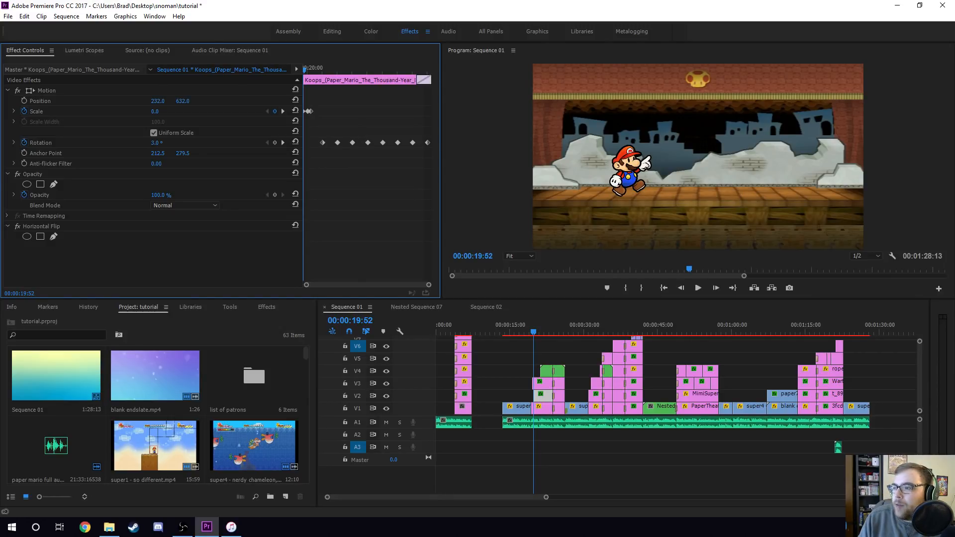
pyautogui.hotkey('alt', 'Tab')
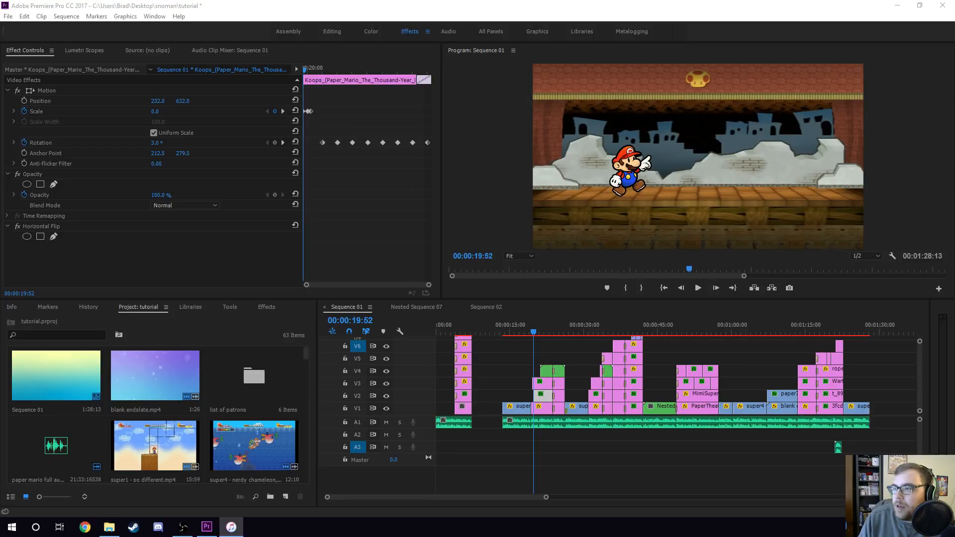
# - Step frame by frame through the Koops clip's scale pop-in animation and return to the clip's start
pyautogui.click(645, 19)
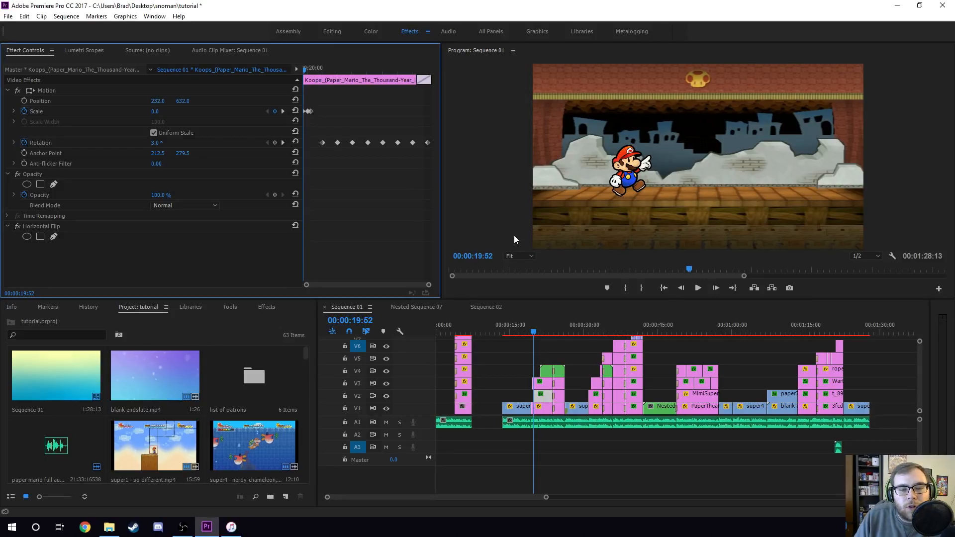
pyautogui.click(513, 154)
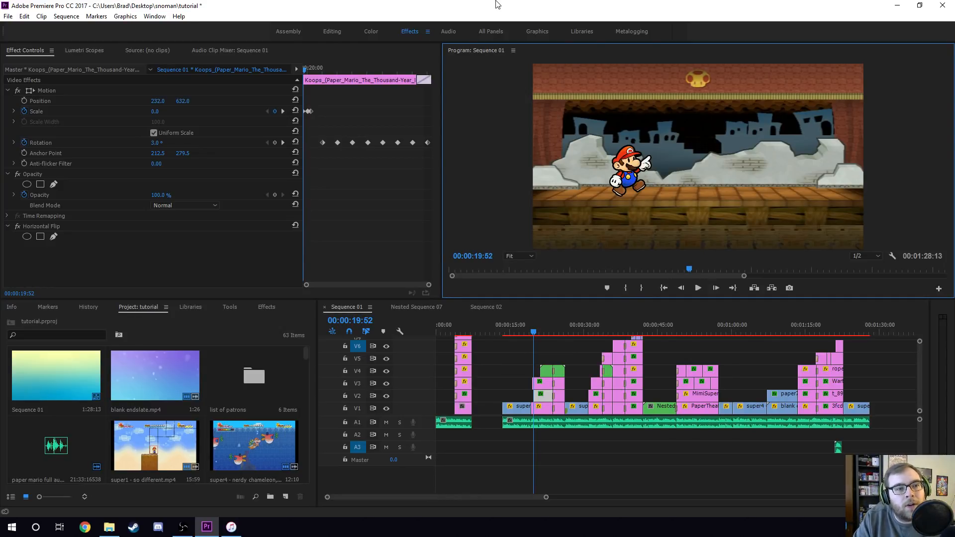
pyautogui.press('Right')
pyautogui.press('Right')
pyautogui.press('Right')
pyautogui.press('Right')
pyautogui.press('Right')
pyautogui.press('Right')
pyautogui.press('Right')
pyautogui.press('Right')
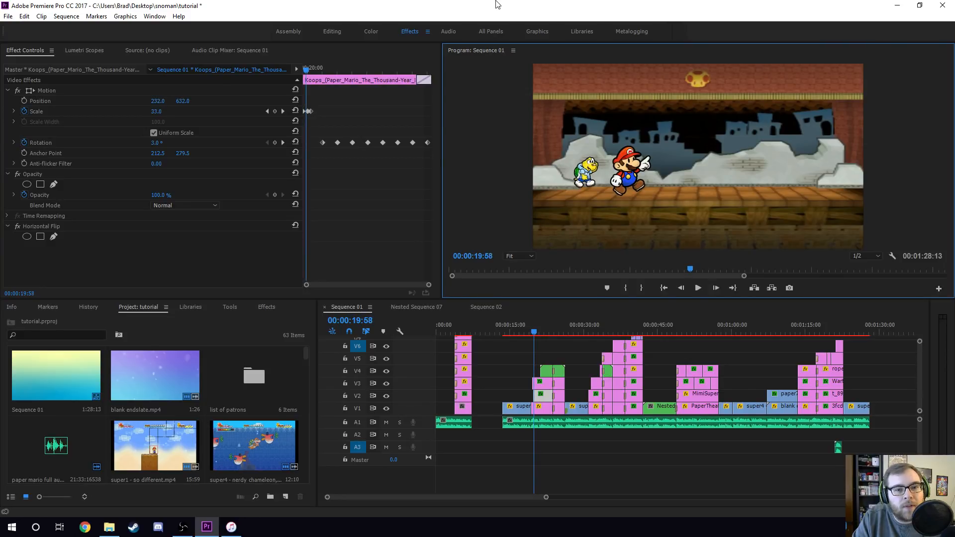
pyautogui.press('Right')
pyautogui.press('Right')
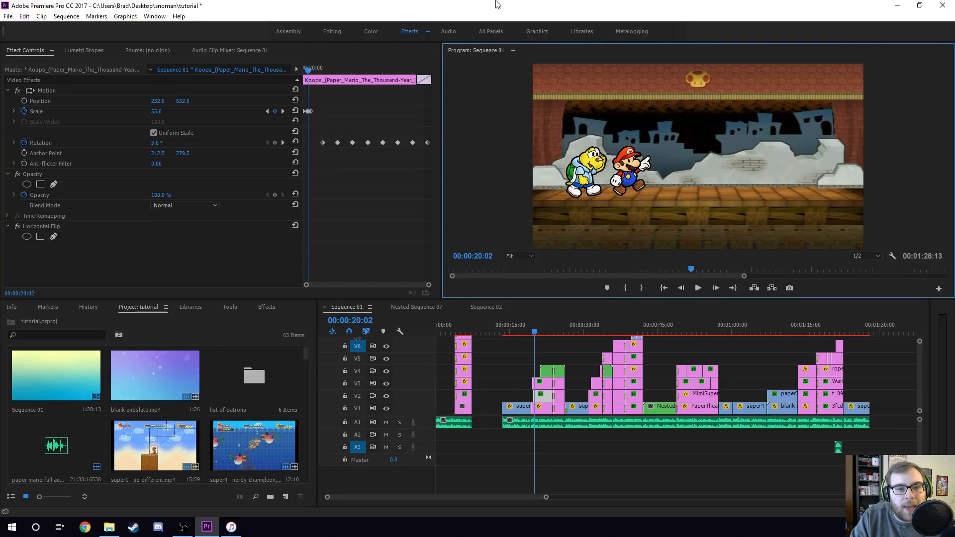
pyautogui.press('Right')
pyautogui.press('Right')
pyautogui.press('Right')
pyautogui.press('Right')
pyautogui.press('Right')
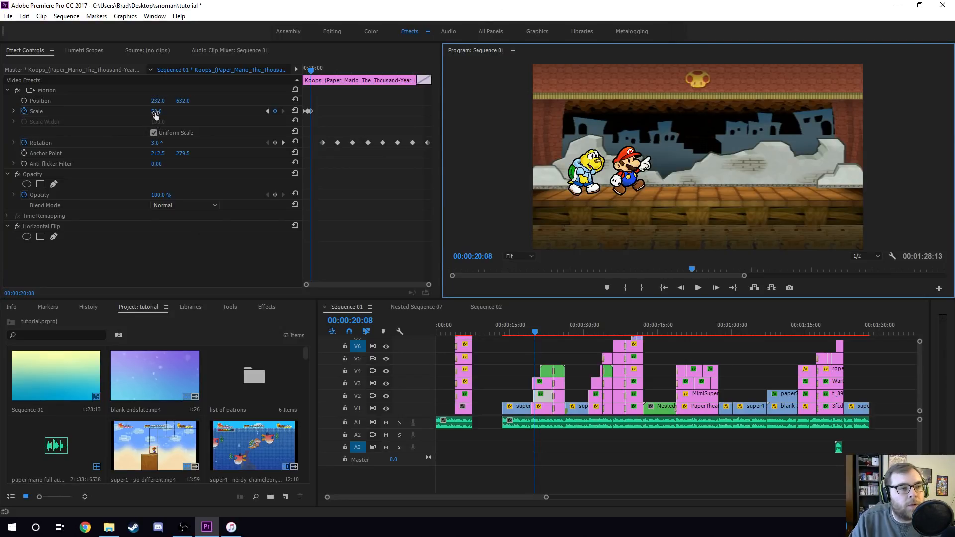
pyautogui.press('Left')
pyautogui.press('Left')
pyautogui.press('Left')
pyautogui.press('Left')
pyautogui.press('Left')
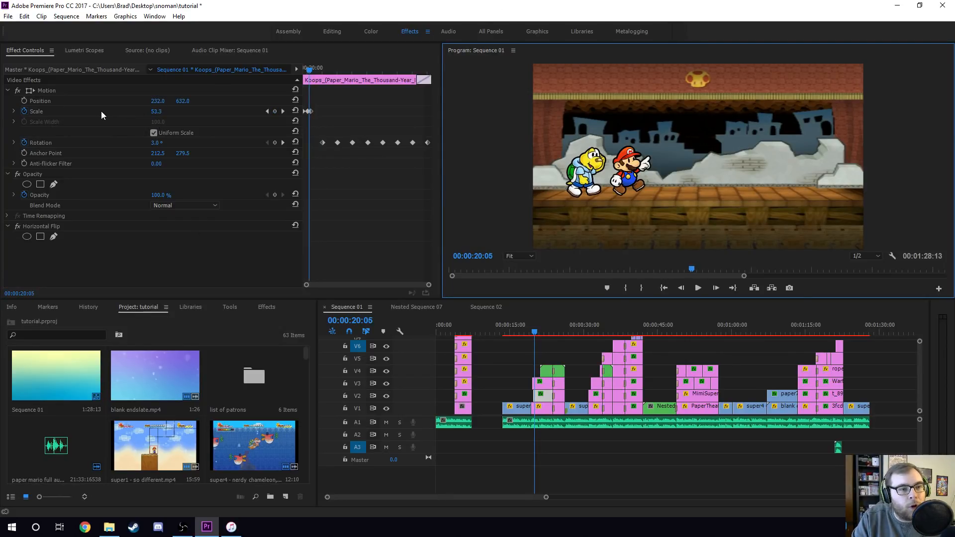
pyautogui.press('Left')
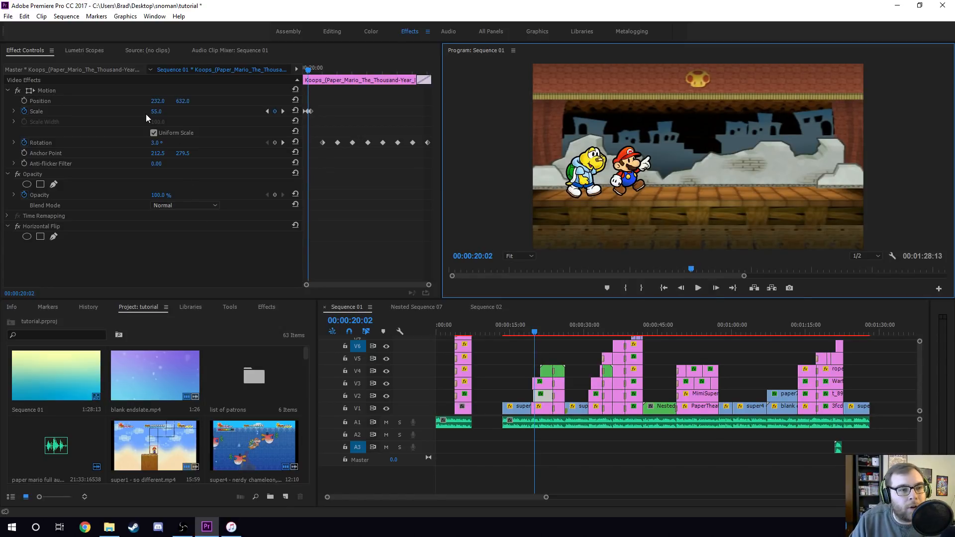
pyautogui.moveTo(319, 60); pyautogui.dragTo(253, 87)
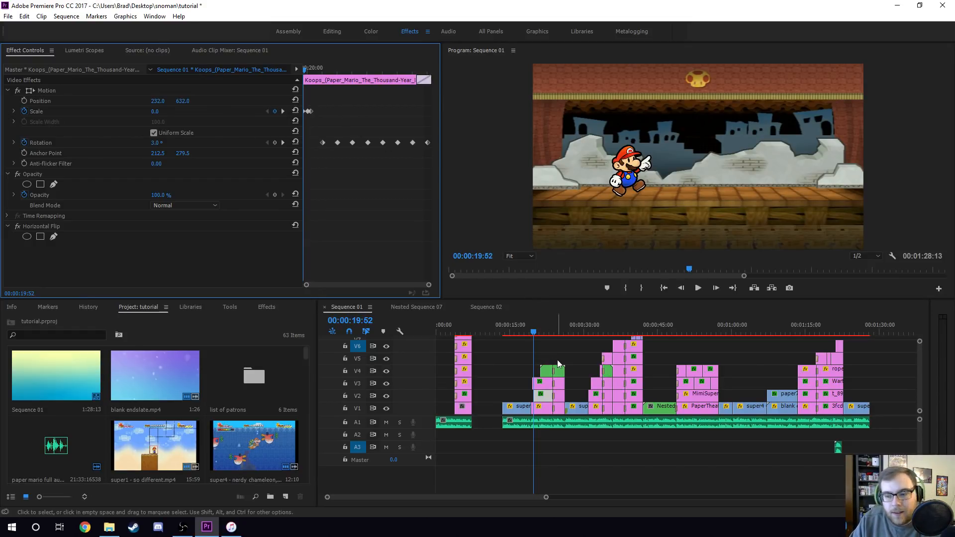
# - Play the sequence briefly, then select the Paper Mario render clip and scrub through its effect timeline
pyautogui.press('space')
pyautogui.press('space')
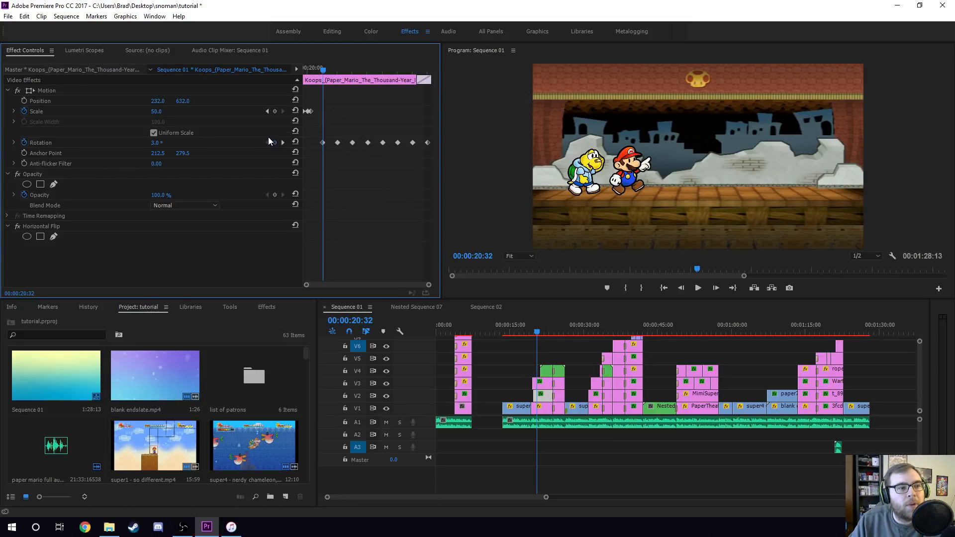
pyautogui.click(545, 384)
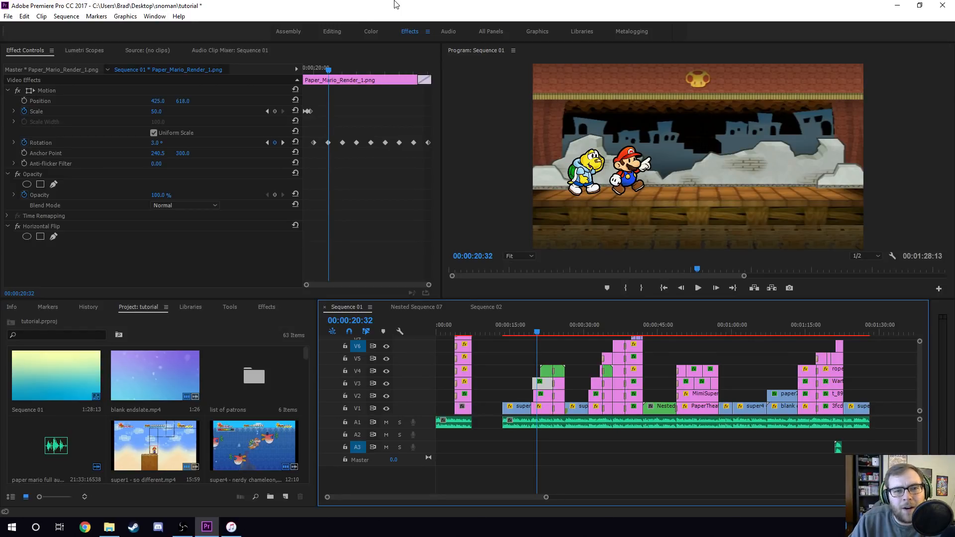
pyautogui.moveTo(332, 67); pyautogui.dragTo(385, 80)
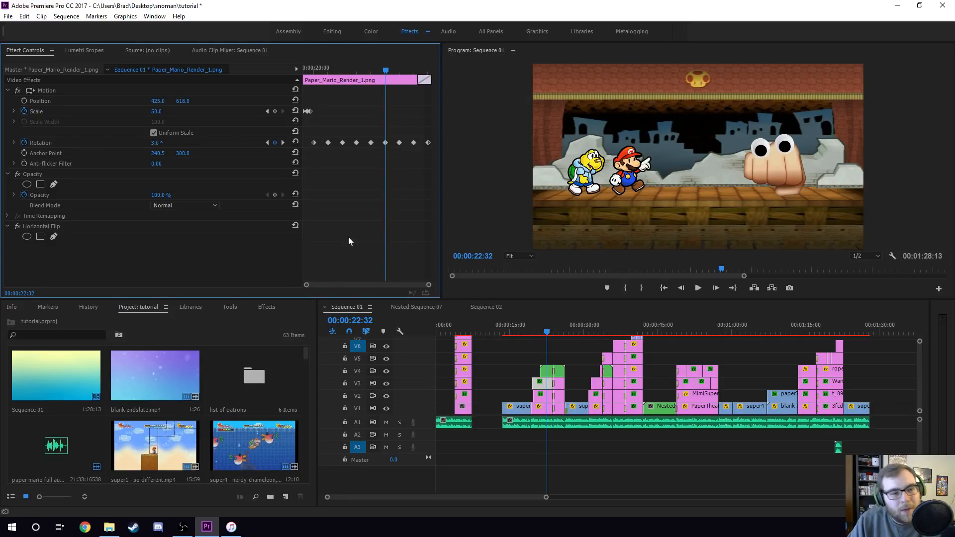
# - Step between the Paper Mario render clip's rotation keyframes, moving frame by frame in between
pyautogui.click(268, 143)
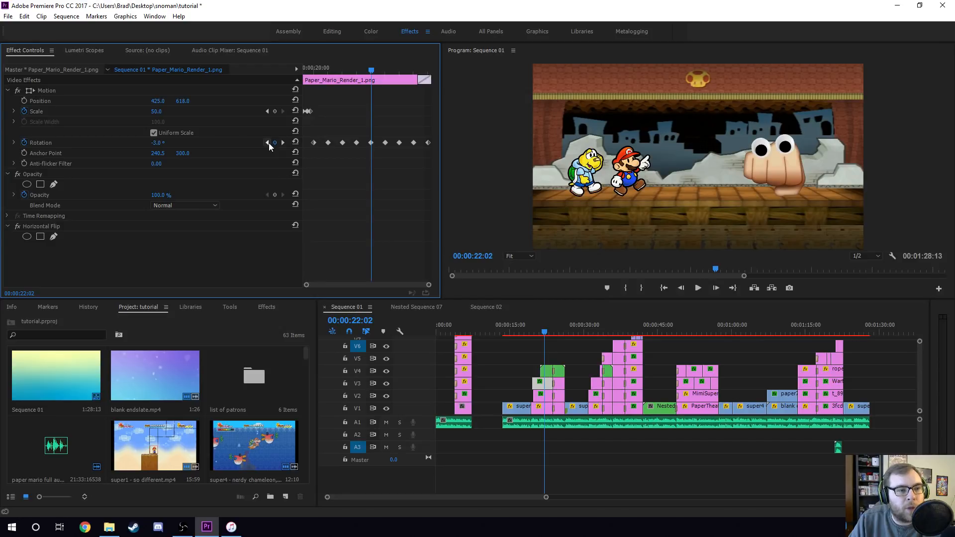
pyautogui.press('Right')
pyautogui.press('Right')
pyautogui.press('Right')
pyautogui.press('Right')
pyautogui.press('Right')
pyautogui.press('Right')
pyautogui.press('Right')
pyautogui.press('Right')
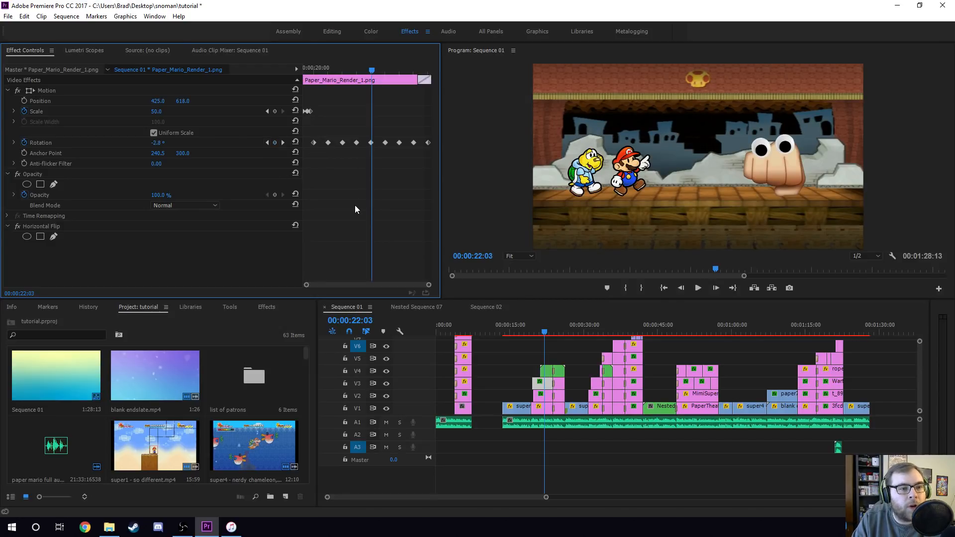
pyautogui.press('Right')
pyautogui.press('Right')
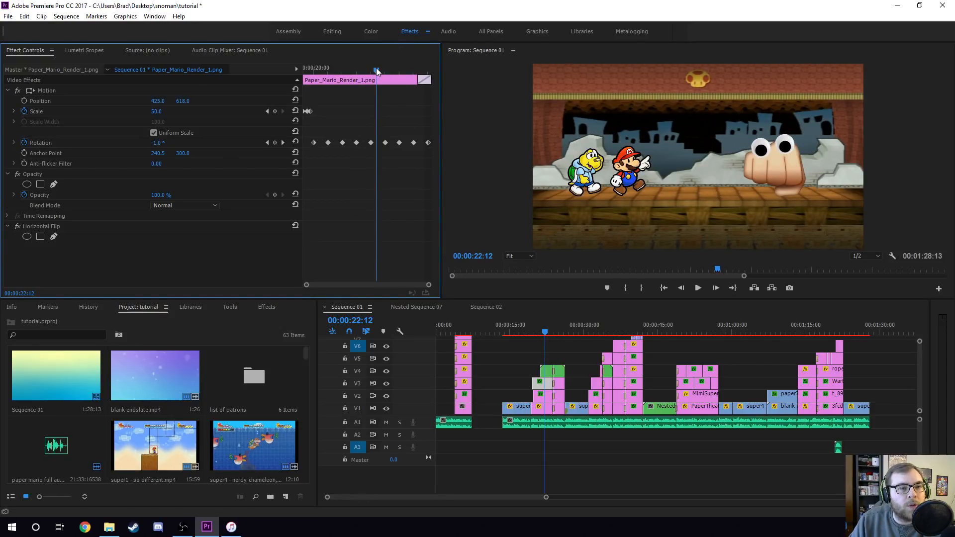
pyautogui.click(283, 143)
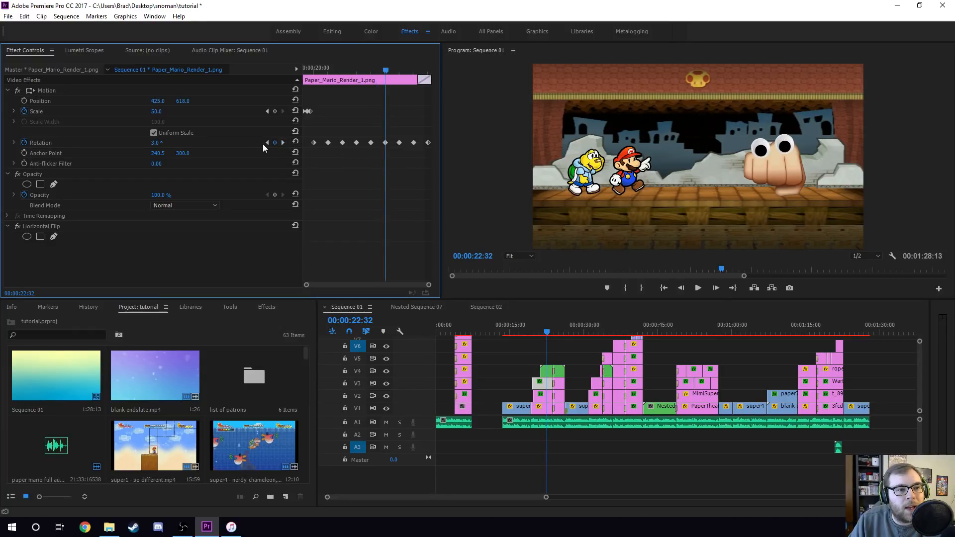
pyautogui.click(267, 143)
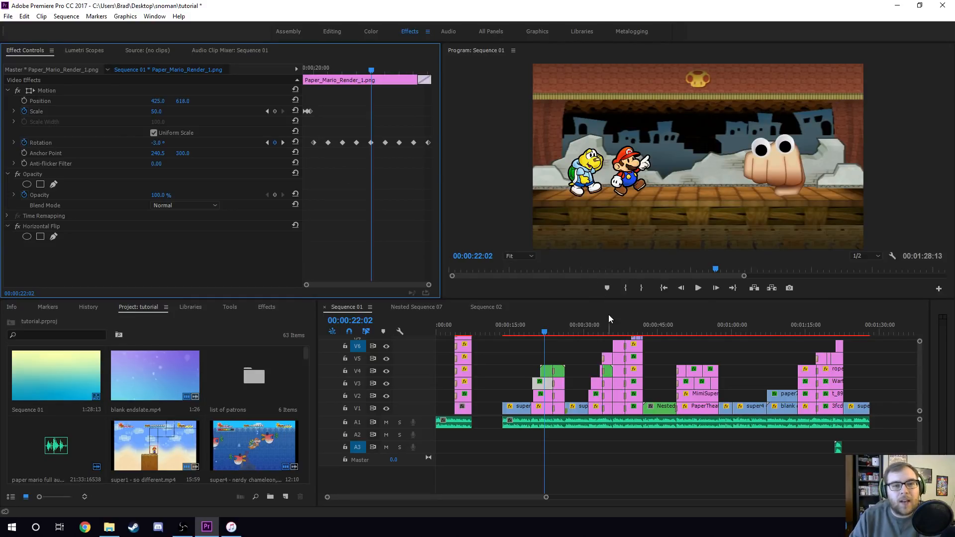
# - Open Nested Sequence 04 and select its googly eyes and emoji hand clips to inspect their settings
pyautogui.click(546, 375)
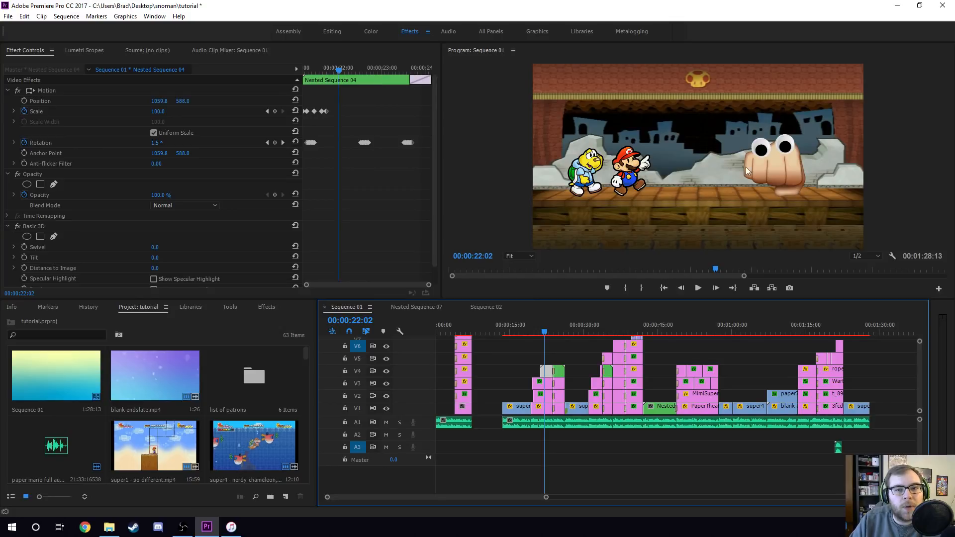
pyautogui.doubleClick(549, 374)
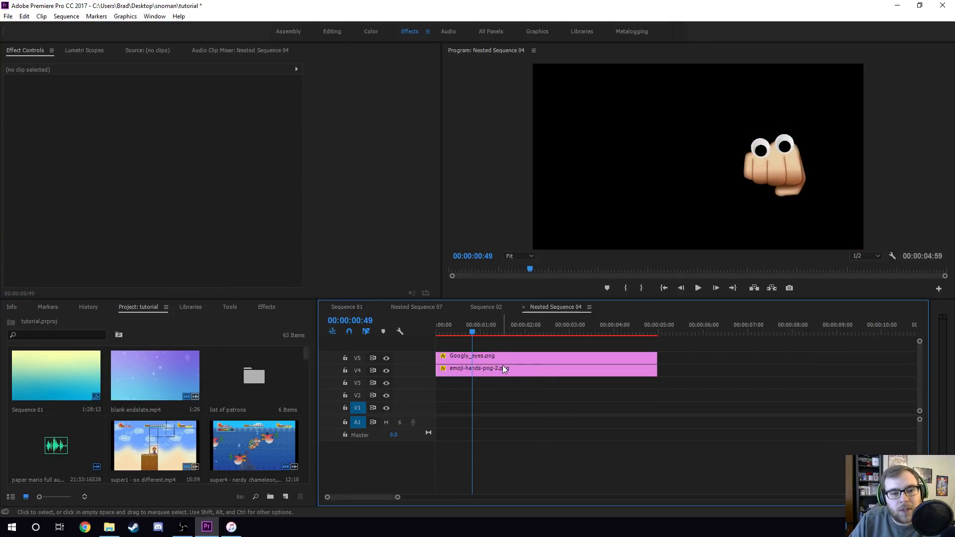
pyautogui.click(502, 357)
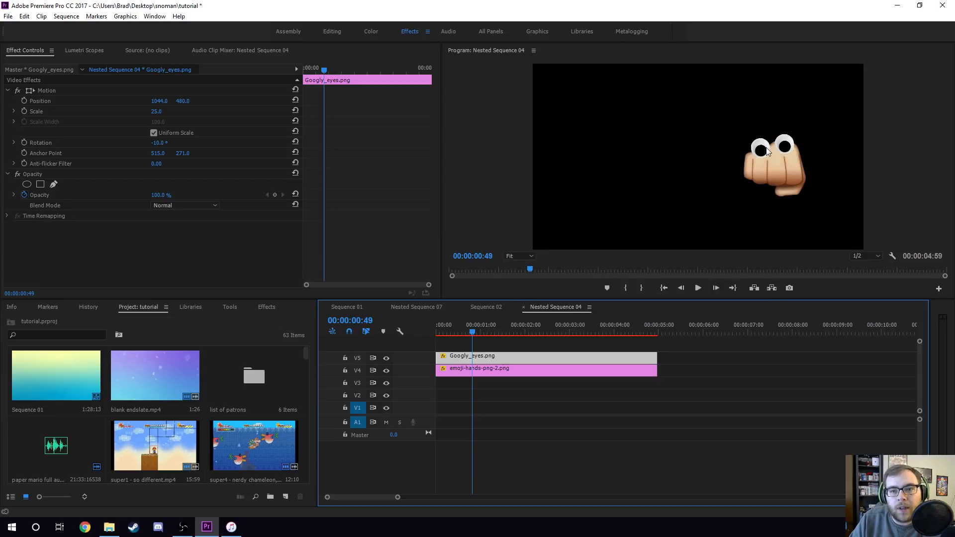
pyautogui.click(496, 370)
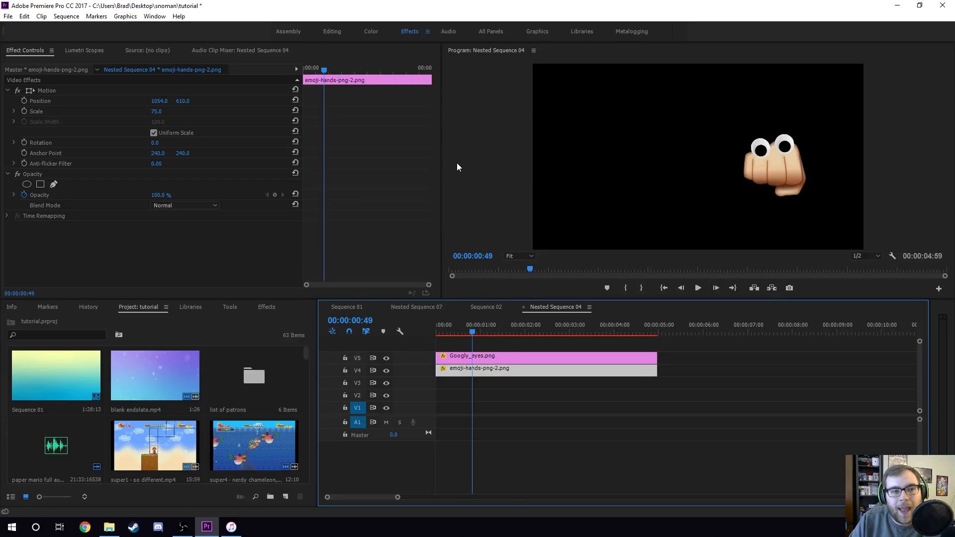
# - Nudge the hand and googly eyes clips' position values and undo the change
pyautogui.moveTo(192, 102); pyautogui.dragTo(233, 146)
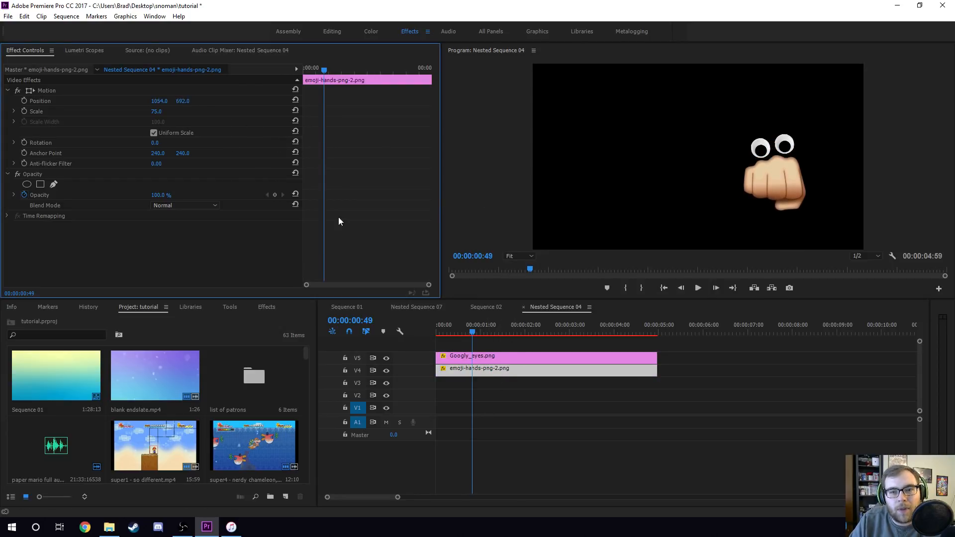
pyautogui.click(511, 354)
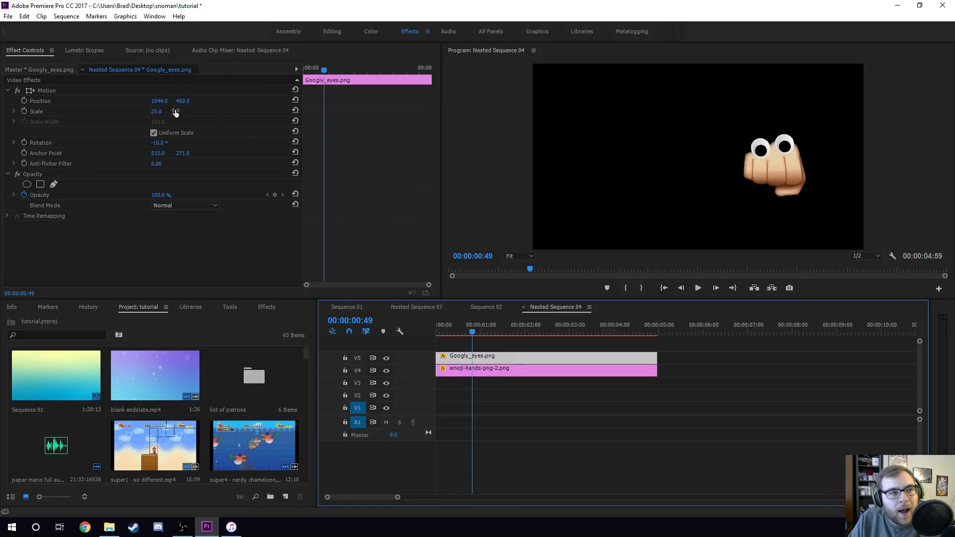
pyautogui.moveTo(182, 104); pyautogui.dragTo(206, 114)
pyautogui.hotkey('ctrl', 'z')
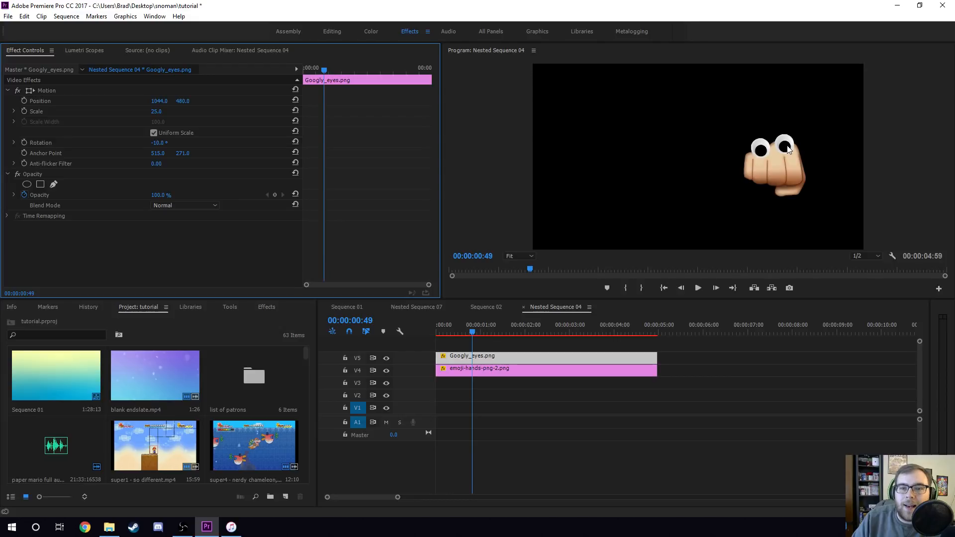
# - Return to Sequence 01, nest the stacked Koops and Paper Mario render clips, and undo the nesting
pyautogui.click(347, 307)
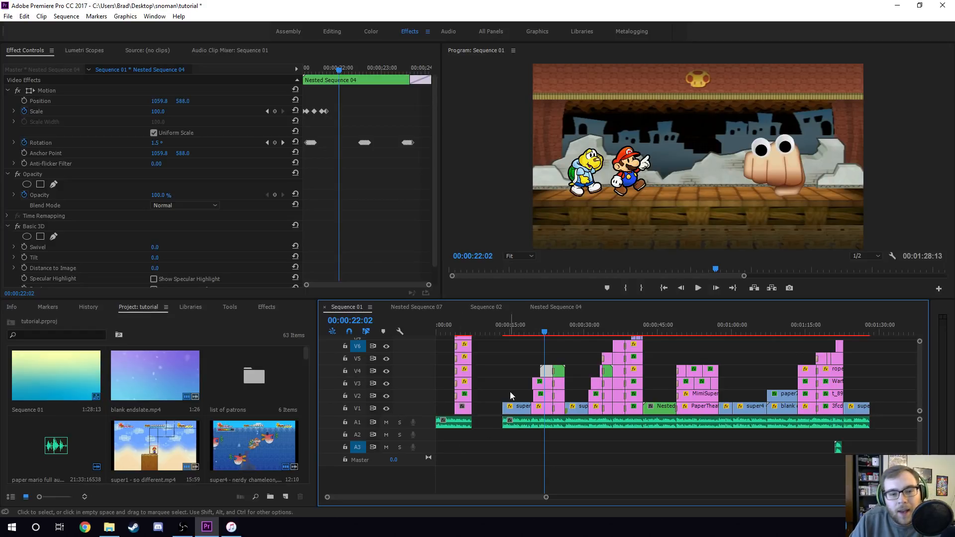
pyautogui.click(542, 397)
pyautogui.keyDown('shift'); pyautogui.click(542, 398); pyautogui.keyUp('shift')
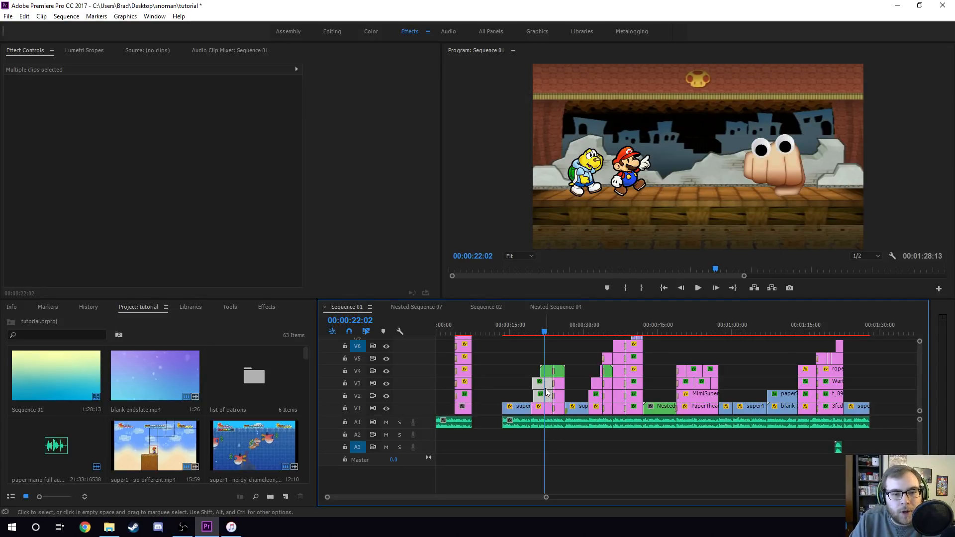
pyautogui.rightClick(547, 392)
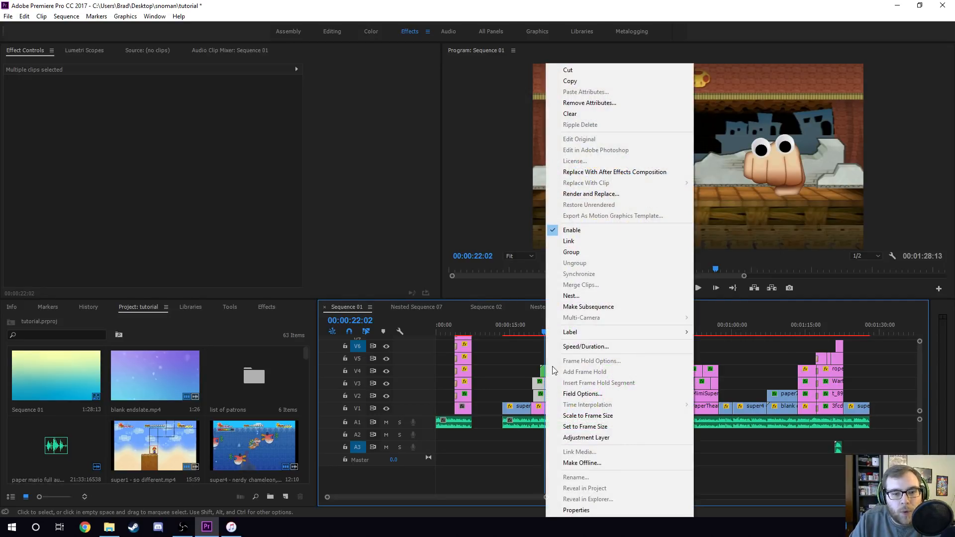
pyautogui.click(571, 296)
pyautogui.click(470, 271)
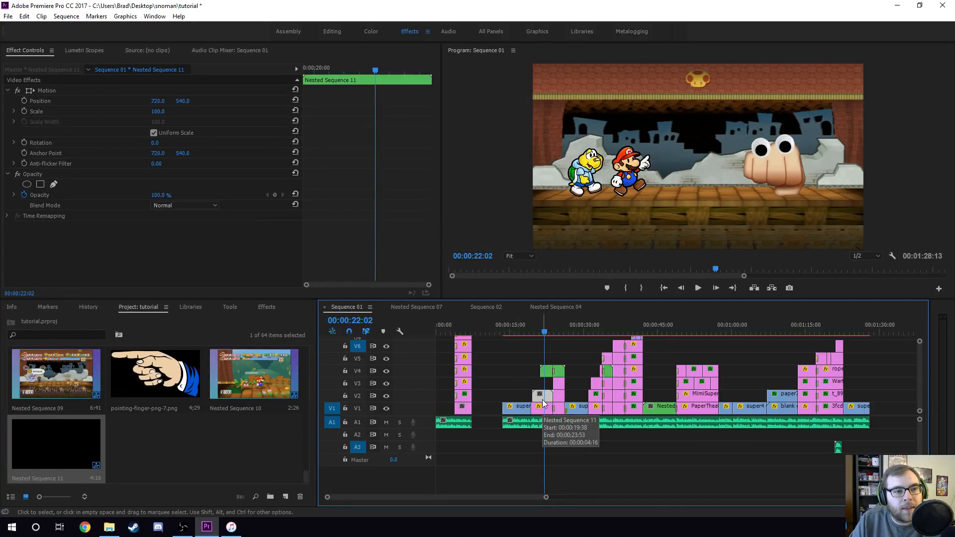
pyautogui.hotkey('ctrl', 'z')
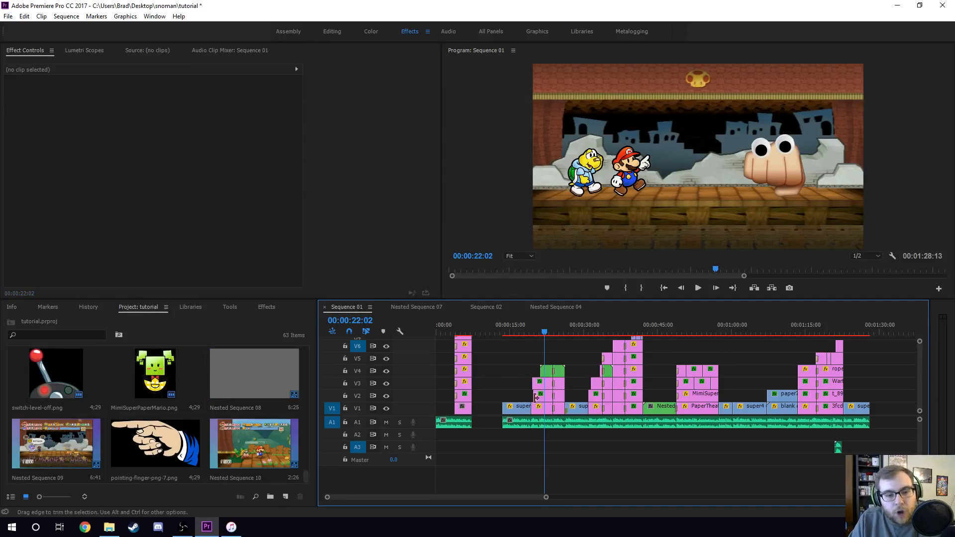
# - Select the Paper Mario render and Koops clips in turn to compare their effect settings
pyautogui.click(540, 390)
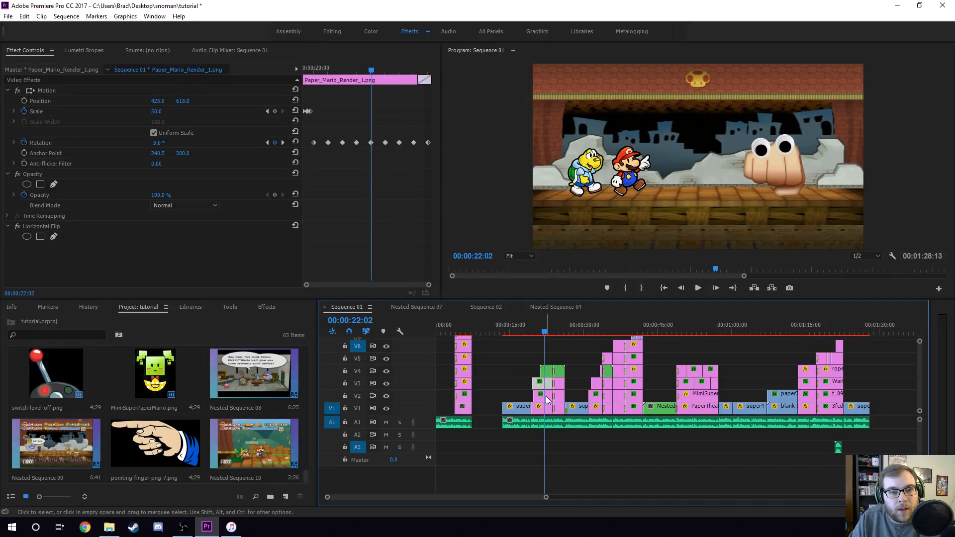
pyautogui.click(545, 396)
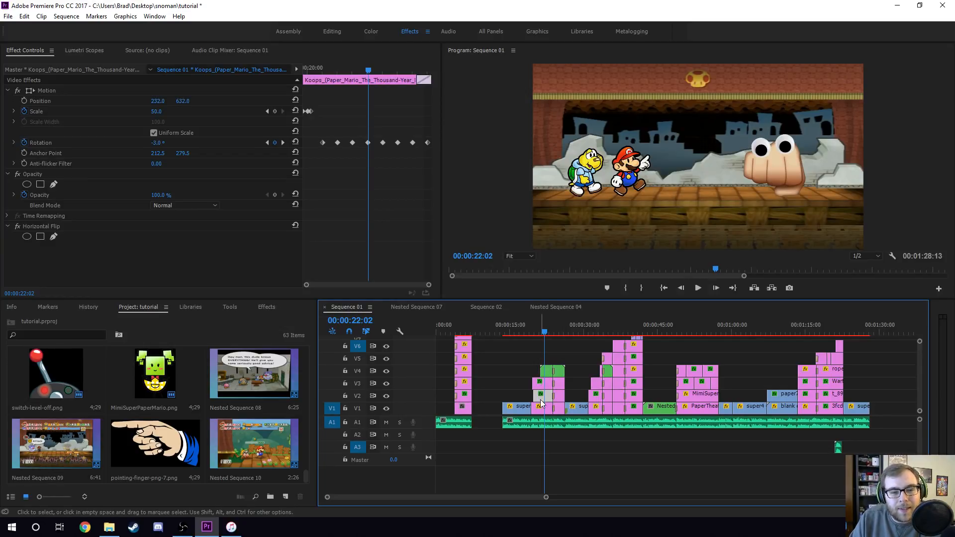
pyautogui.click(540, 384)
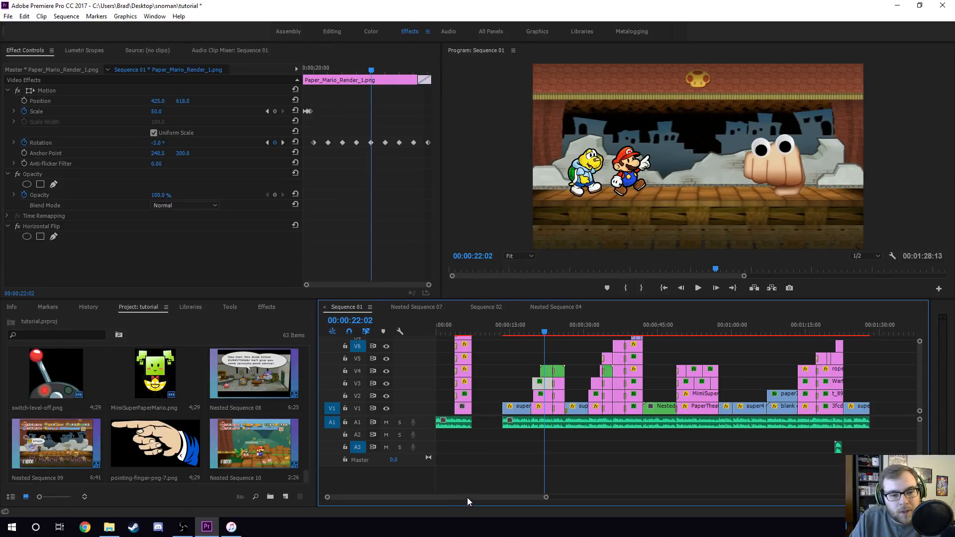
# - Split the Koops and Paper Mario render clips at 00:00:20:17 with the Razor tool
pyautogui.scroll(5, 467, 497)
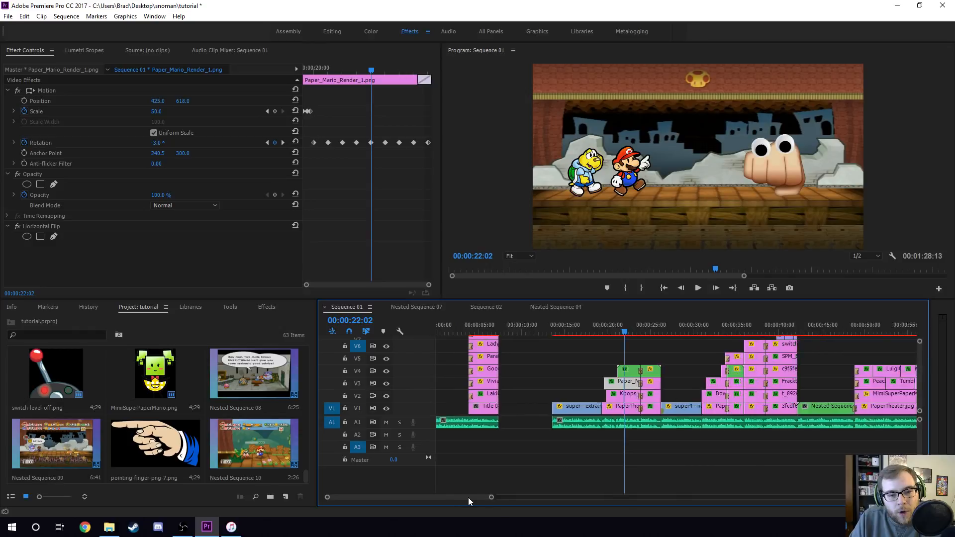
pyautogui.click(304, 67)
pyautogui.moveTo(305, 68); pyautogui.dragTo(315, 69)
pyautogui.click(683, 398)
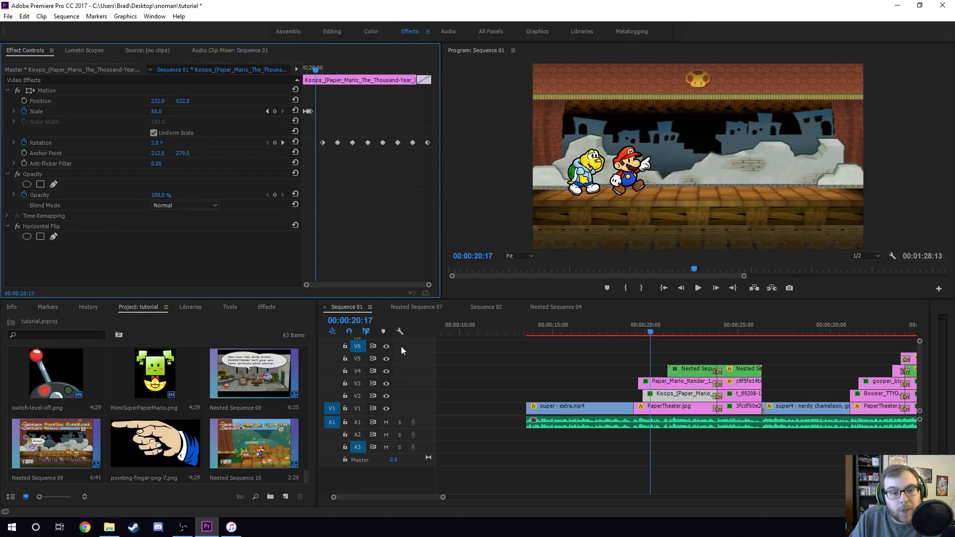
pyautogui.press('c')
pyautogui.click(652, 396)
pyautogui.click(655, 384)
pyautogui.press('v')
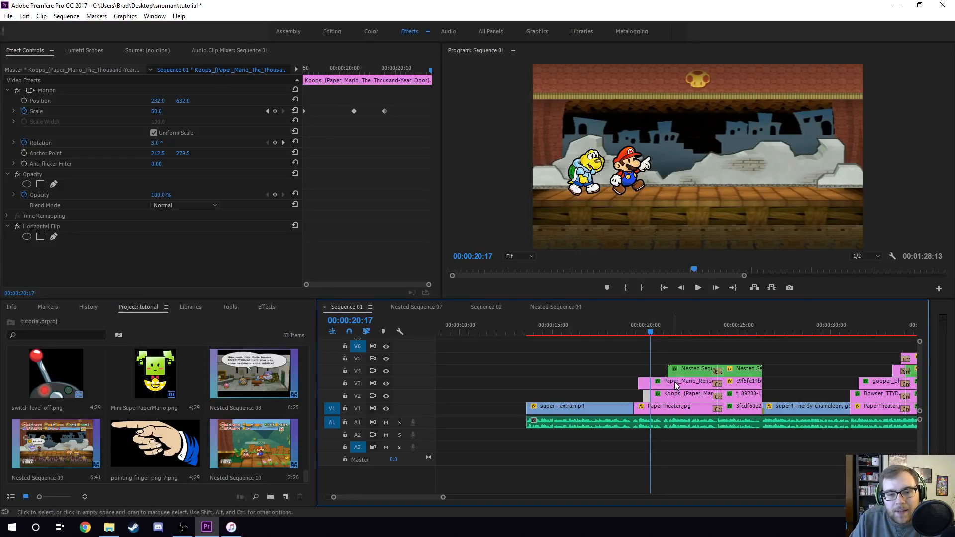
# - Undo the Razor splits on the stacked Koops and Paper Mario render clips and reselect the Koops clip
pyautogui.click(675, 381)
pyautogui.keyDown('shift'); pyautogui.click(680, 398); pyautogui.keyUp('shift')
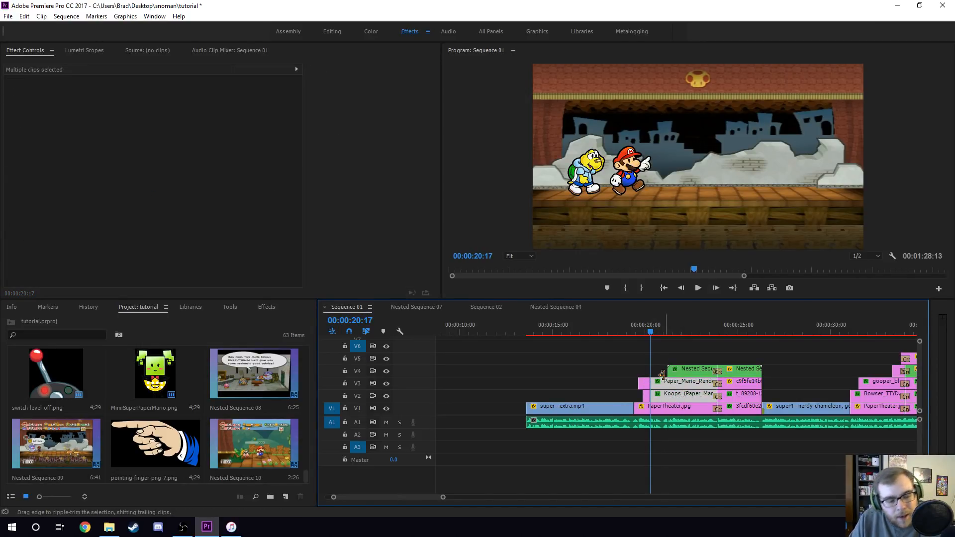
pyautogui.hotkey('ctrl', 'z')
pyautogui.hotkey('ctrl', 'z')
pyautogui.click(661, 394)
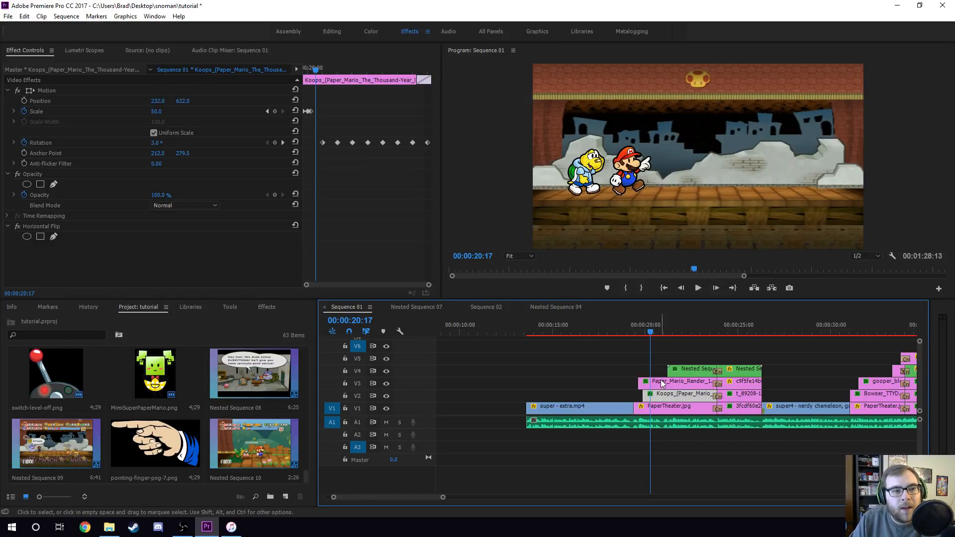
# - Play the Koops rotation animation and compare the rotation keyframes of the Koops, Paper Mario render and Nested Sequence 04 clips
pyautogui.click(283, 143)
pyautogui.press('space')
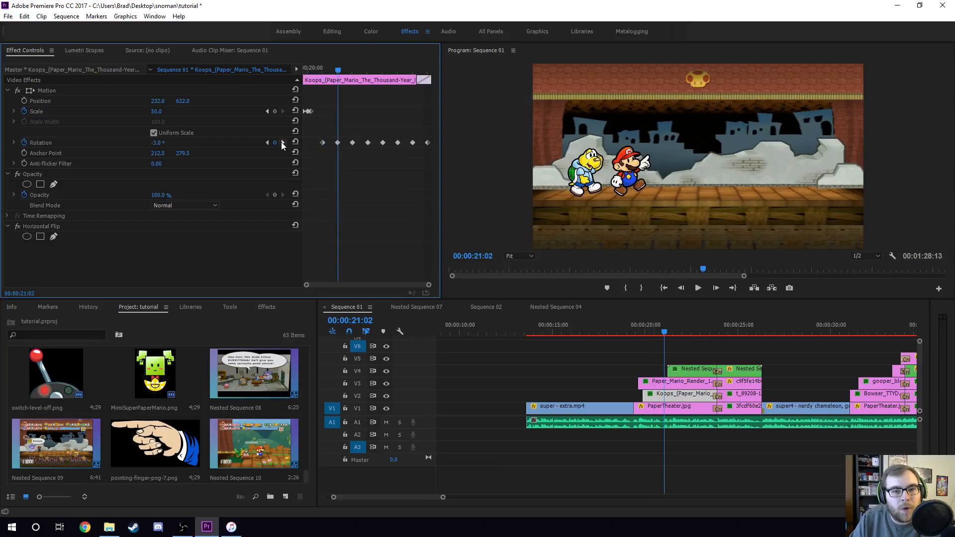
pyautogui.moveTo(318, 129); pyautogui.dragTo(450, 164)
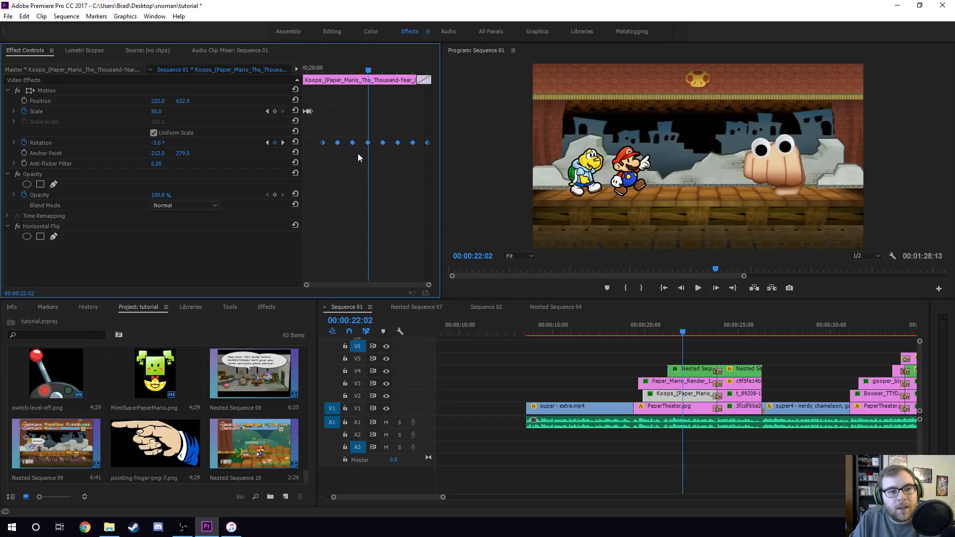
pyautogui.click(673, 383)
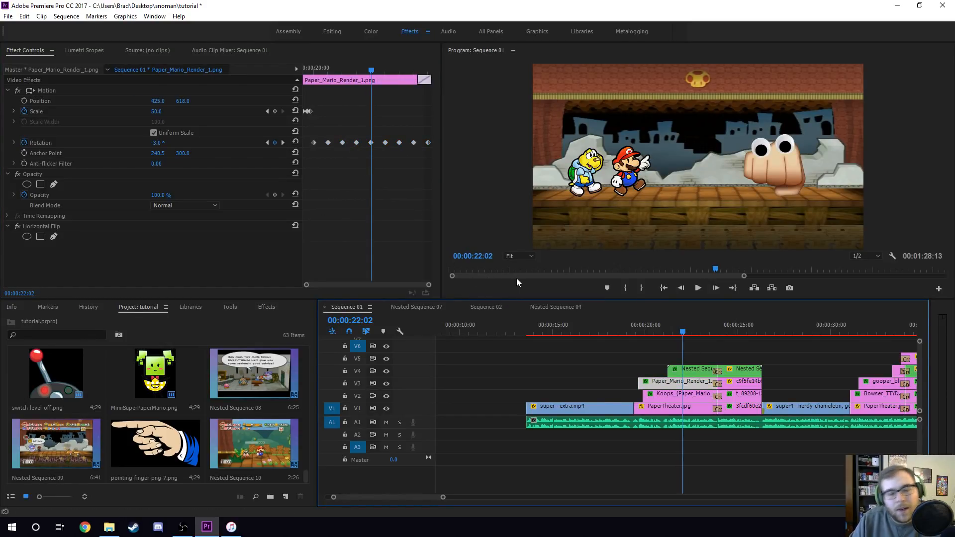
pyautogui.click(701, 370)
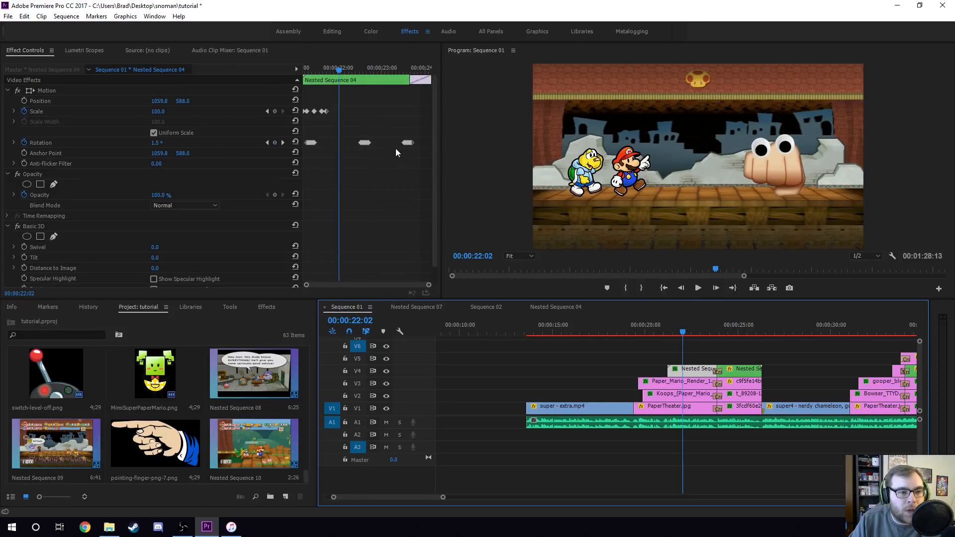
# - Step frame by frame through the start of Nested Sequence 04 to examine its scale and rotation keyframe values
pyautogui.click(309, 70)
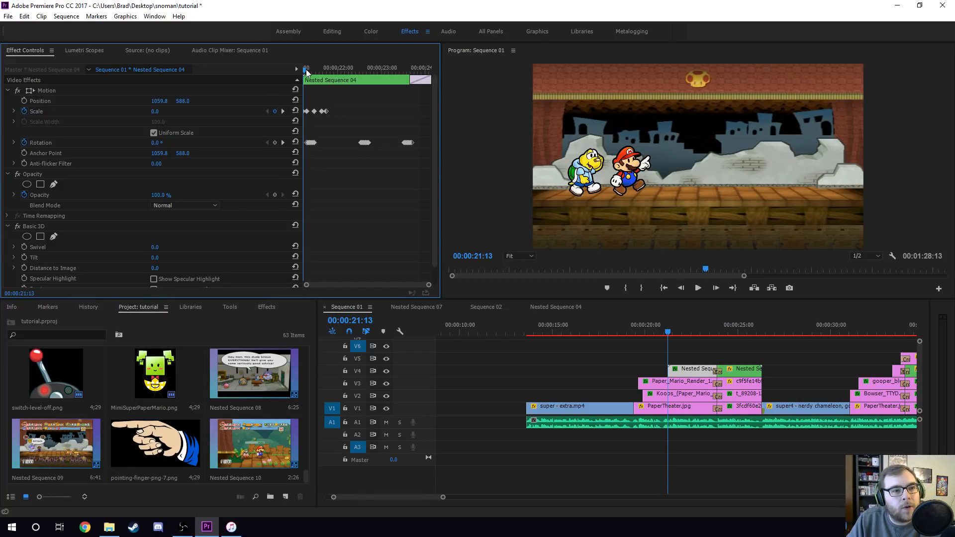
pyautogui.moveTo(306, 73); pyautogui.dragTo(314, 70)
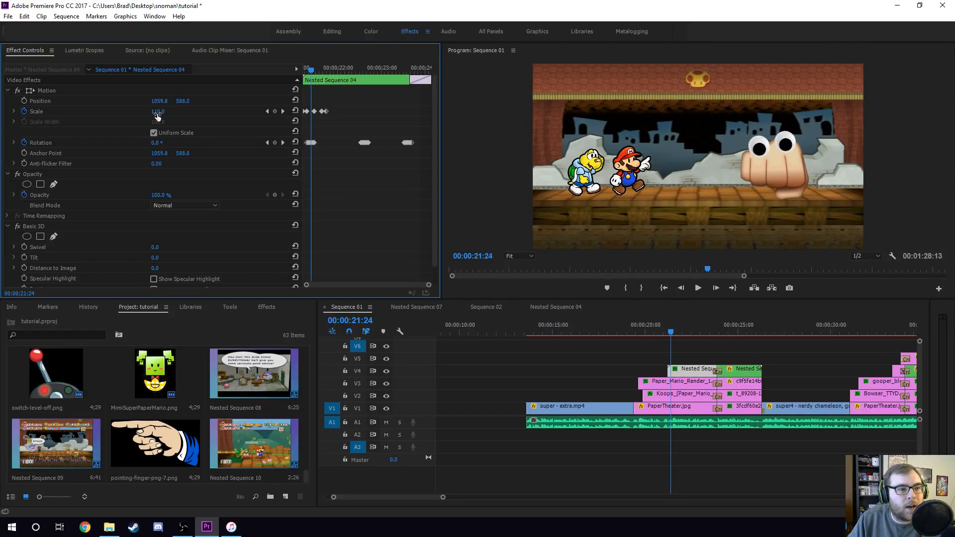
pyautogui.moveTo(312, 68)
pyautogui.mouseDown()
pyautogui.moveTo(329, 70)
pyautogui.moveTo(295, 66)
pyautogui.mouseUp()
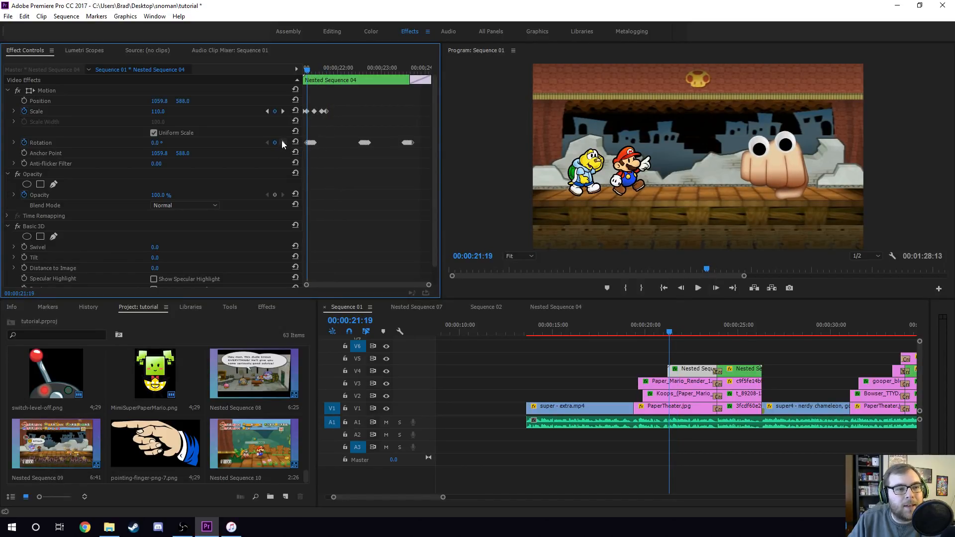
pyautogui.press('Right')
pyautogui.press('Right')
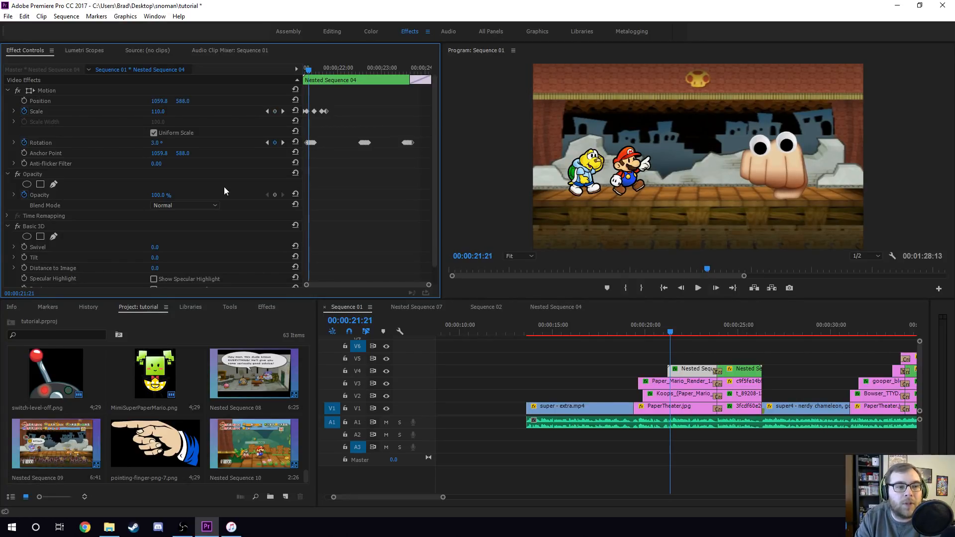
pyautogui.press('Right')
pyautogui.press('Right')
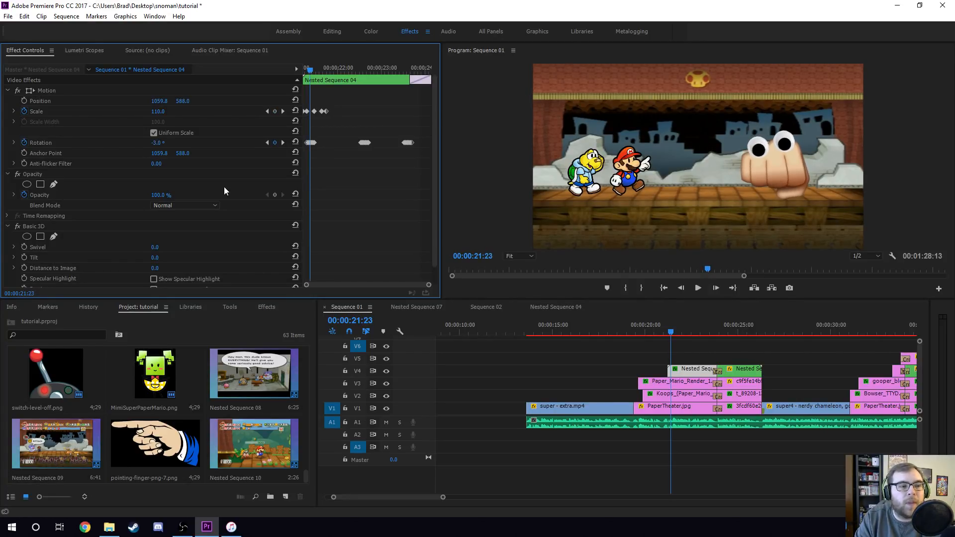
pyautogui.press('Right')
pyautogui.press('Right')
pyautogui.press('Right')
pyautogui.press('Right')
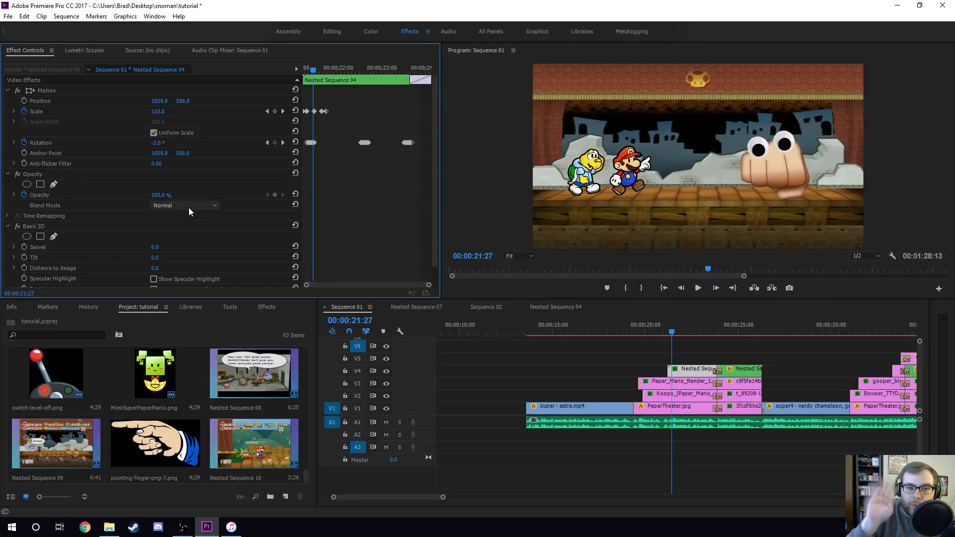
pyautogui.click(307, 70)
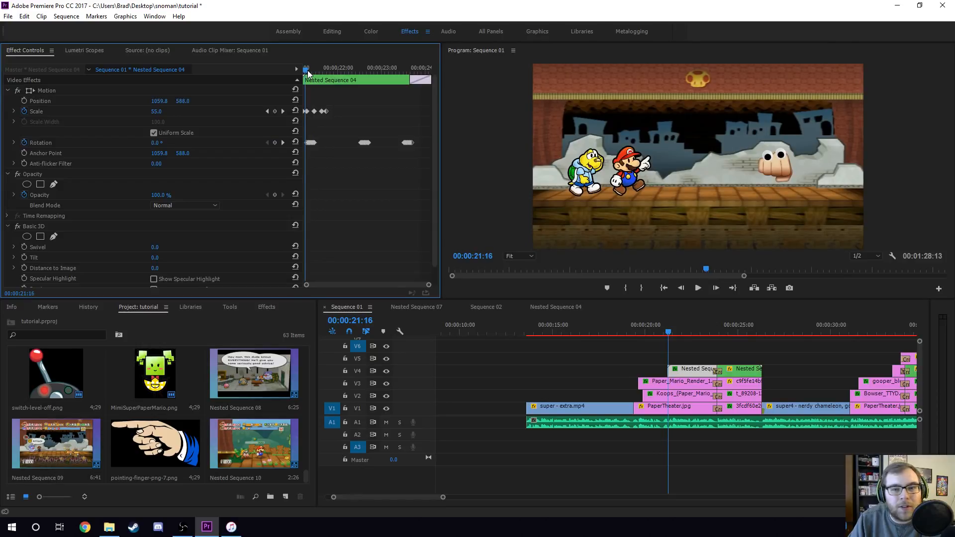
# - Scrub through Nested Sequence 04's keyframes in the effect timeline to review the hand's pop-in and wobble animation
pyautogui.press('space')
pyautogui.press('space')
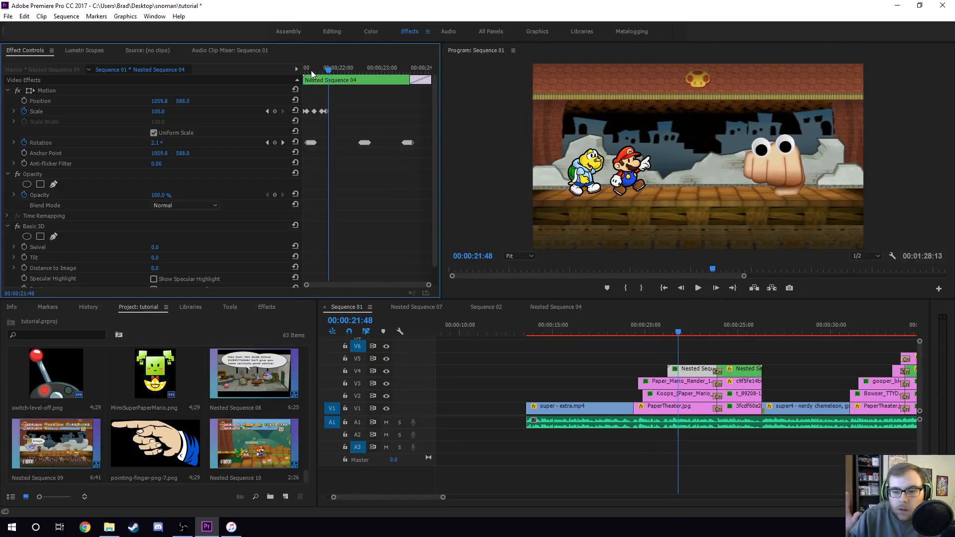
pyautogui.moveTo(308, 71)
pyautogui.mouseDown()
pyautogui.moveTo(324, 74)
pyautogui.moveTo(304, 72)
pyautogui.mouseUp()
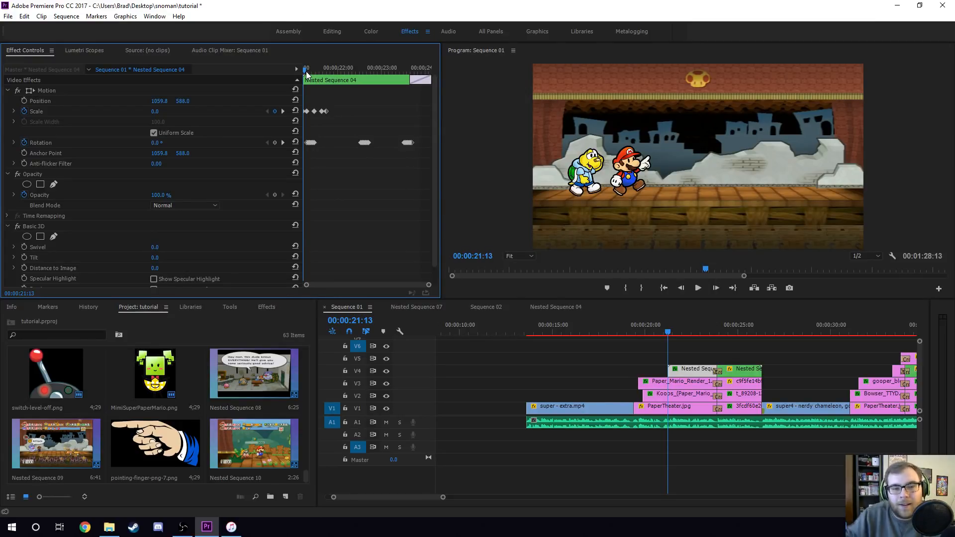
pyautogui.moveTo(306, 70); pyautogui.dragTo(327, 72)
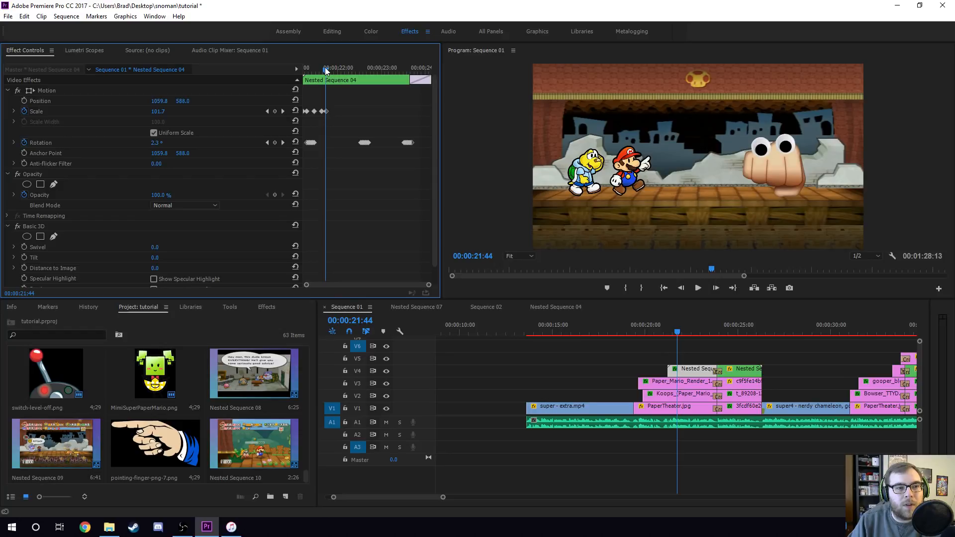
pyautogui.moveTo(327, 68); pyautogui.dragTo(328, 70)
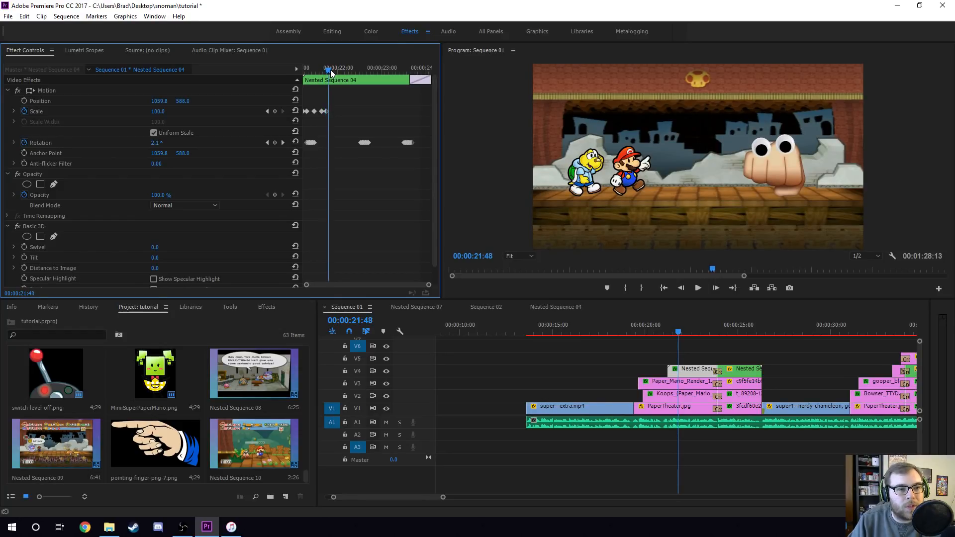
pyautogui.click(357, 67)
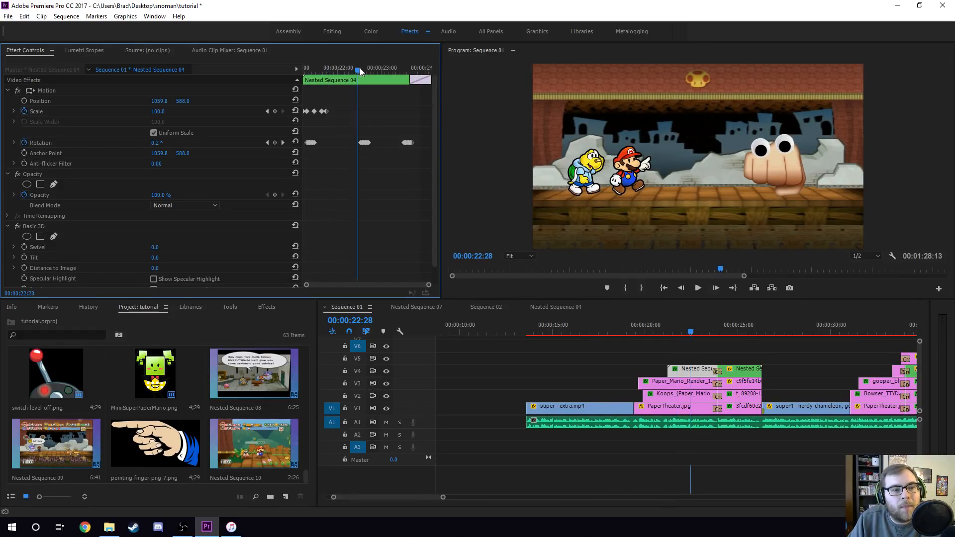
pyautogui.moveTo(339, 71); pyautogui.dragTo(375, 74)
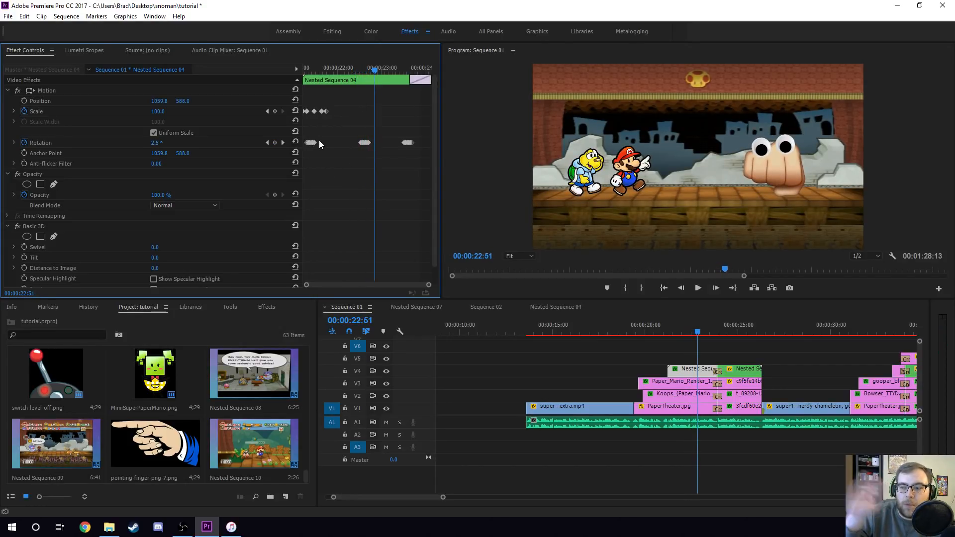
pyautogui.moveTo(354, 70); pyautogui.dragTo(377, 75)
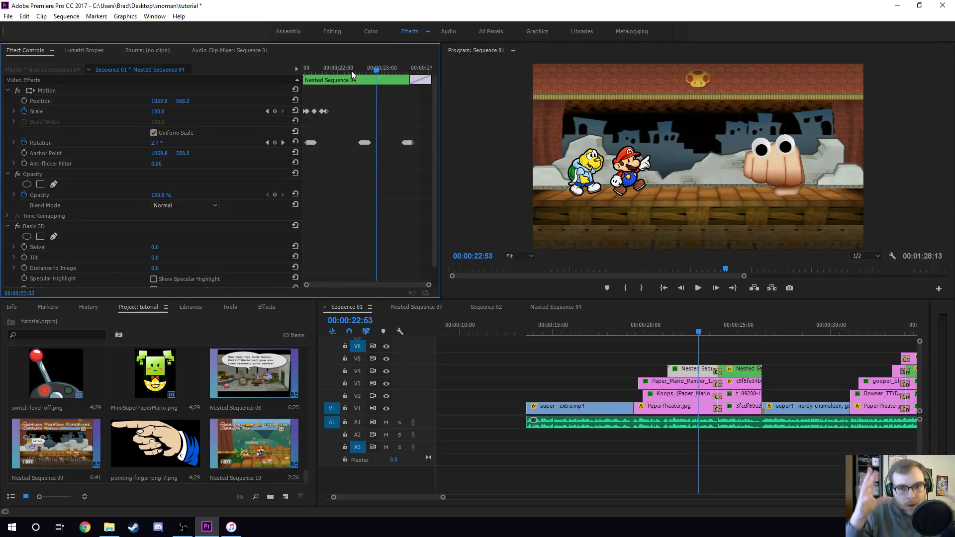
pyautogui.moveTo(374, 68)
pyautogui.mouseDown()
pyautogui.moveTo(354, 70)
pyautogui.moveTo(365, 75)
pyautogui.mouseUp()
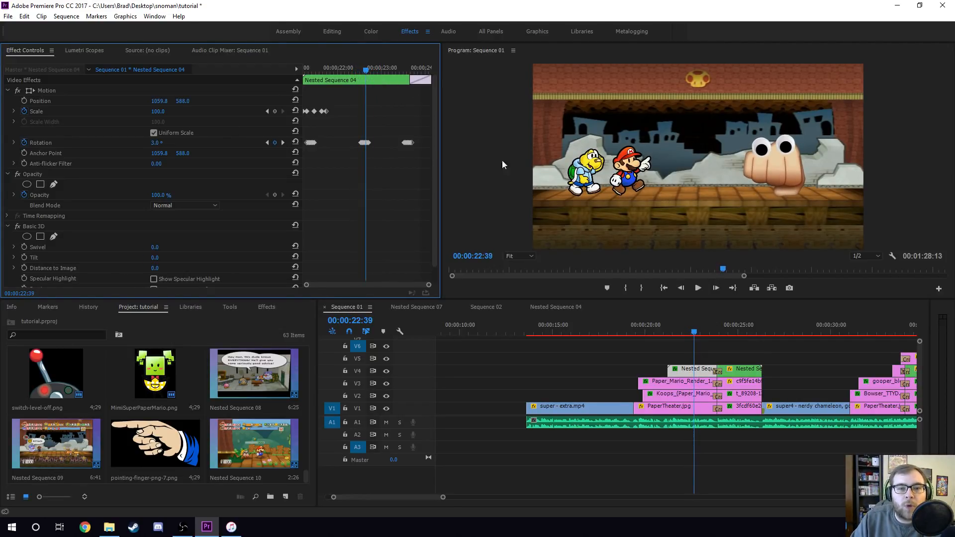
pyautogui.moveTo(365, 69); pyautogui.dragTo(394, 74)
pyautogui.moveTo(400, 80); pyautogui.dragTo(421, 80)
pyautogui.moveTo(351, 70); pyautogui.dragTo(376, 75)
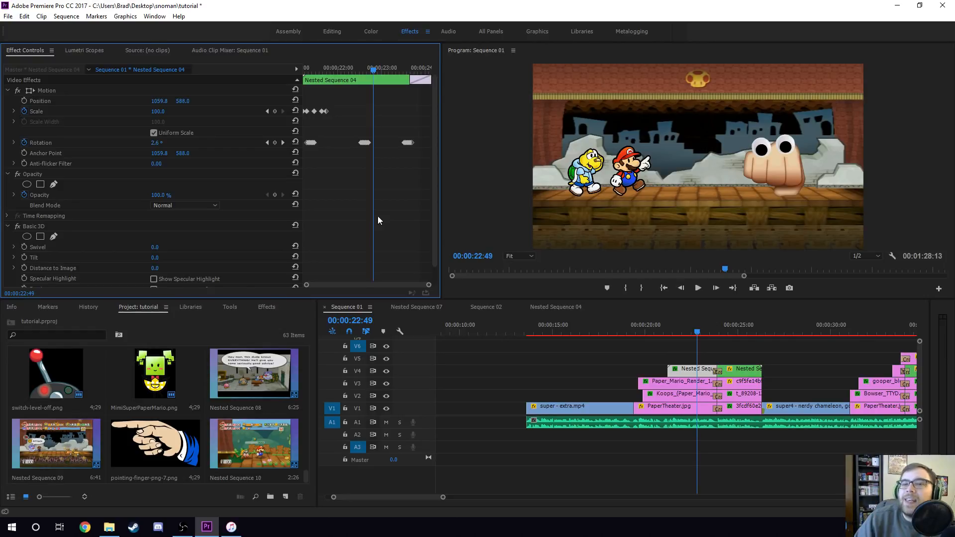
# - Move to the curtain shot at 00:00:24:44 and search the effects list for Basic 3D
pyautogui.click(734, 327)
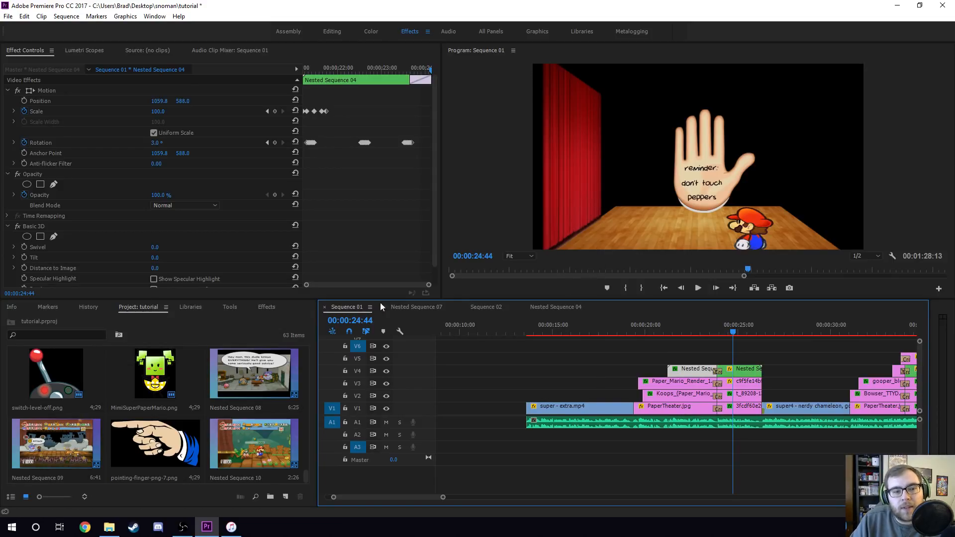
pyautogui.click(268, 307)
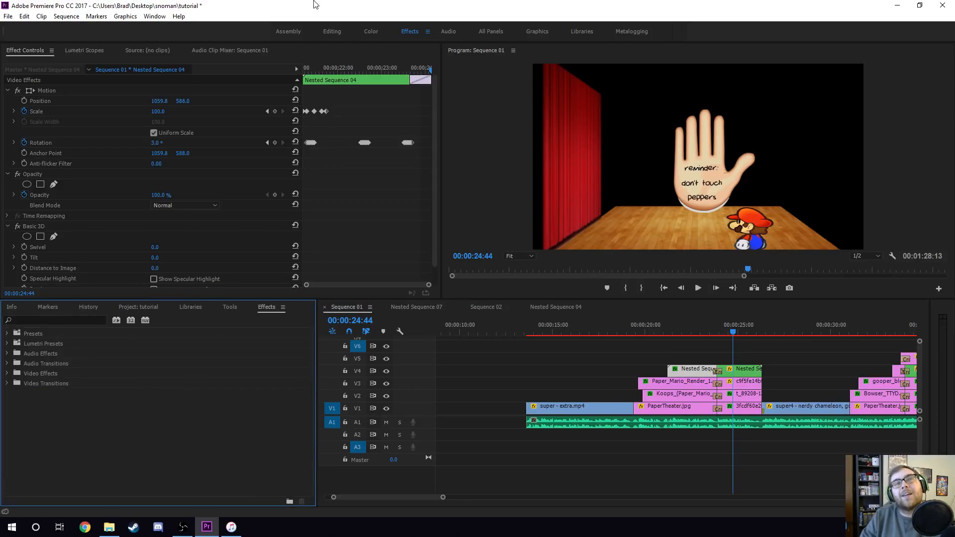
pyautogui.click(80, 320)
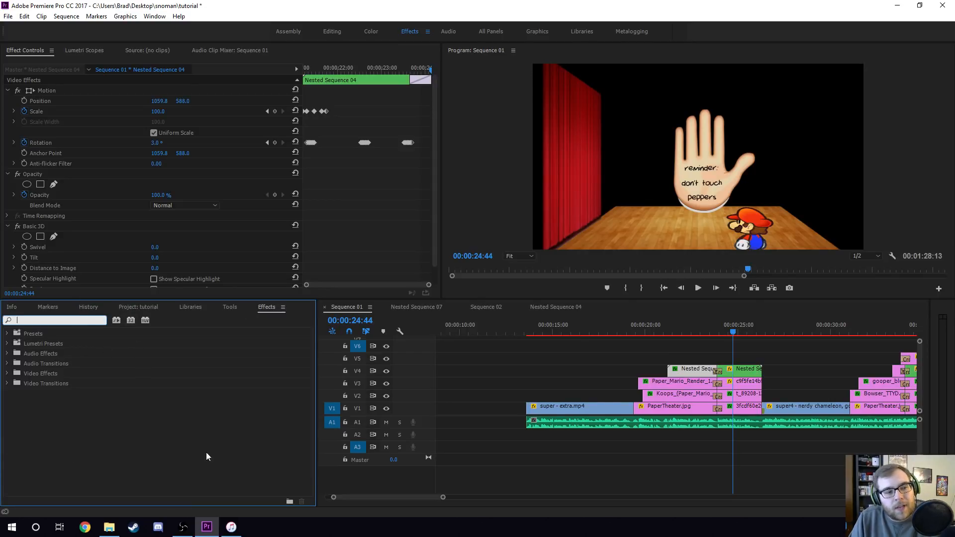
pyautogui.write('basic 3d')
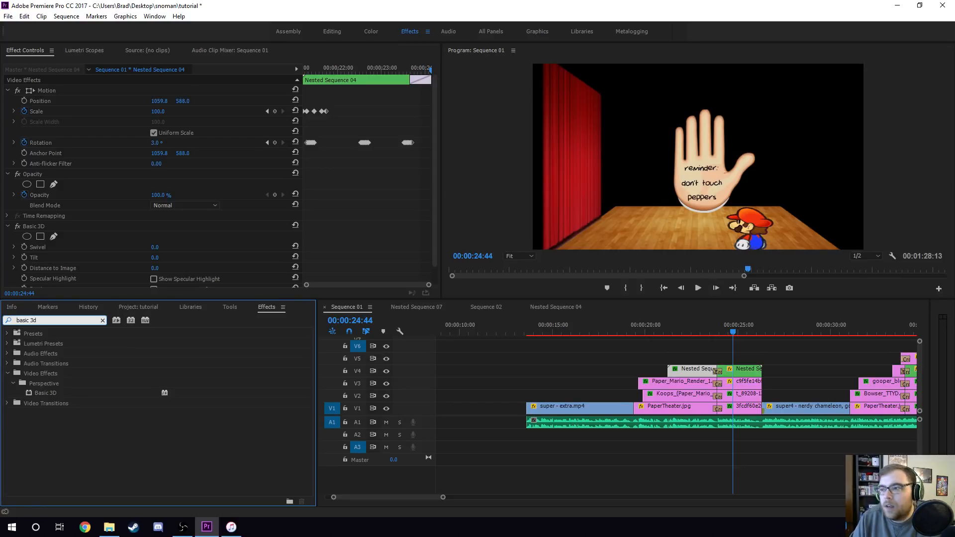
pyautogui.hotkey('alt', 'Tab')
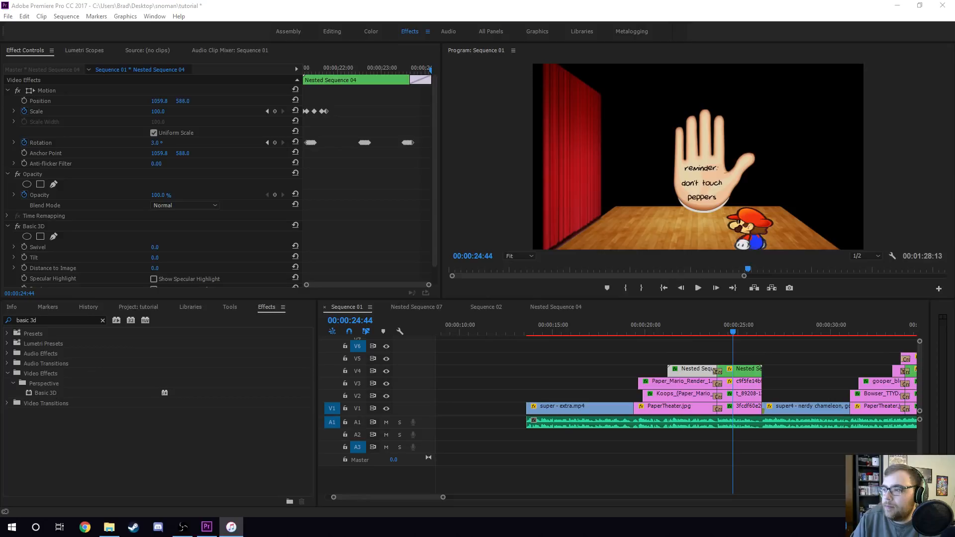
pyautogui.hotkey('alt', 'Tab')
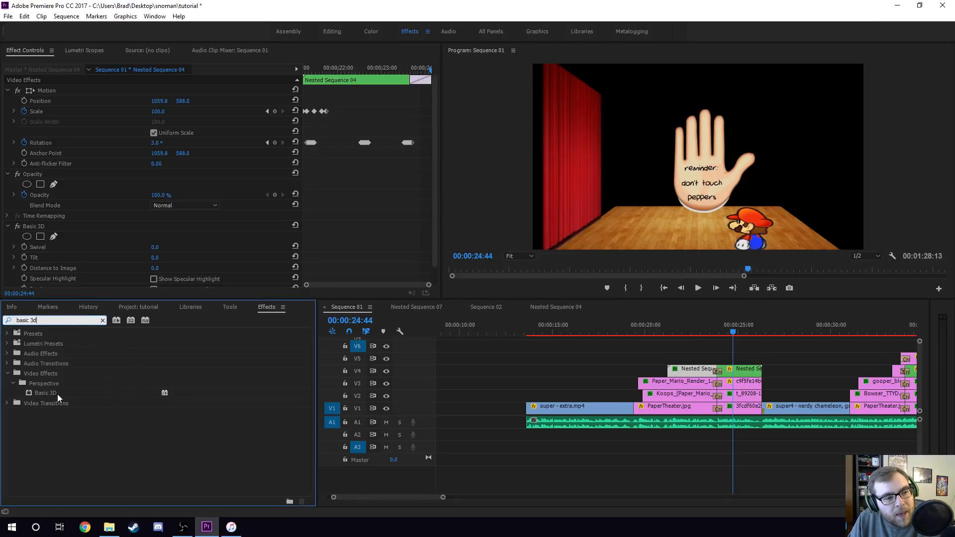
pyautogui.click(58, 393)
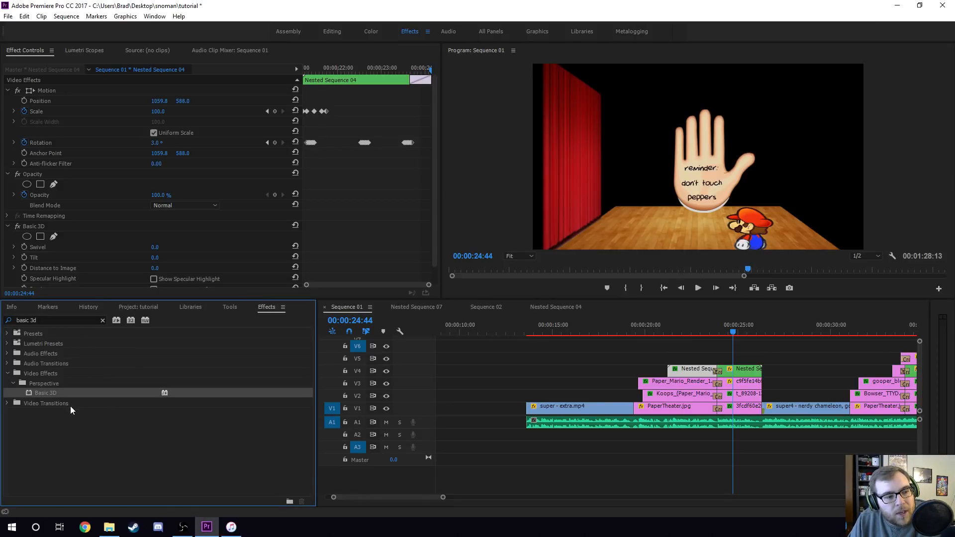
# - Inspect the Basic 3D swivel and tilt settings of the curtain background and t_89208 clips, comparing frames around 00:00:22 and 00:00:25
pyautogui.click(739, 407)
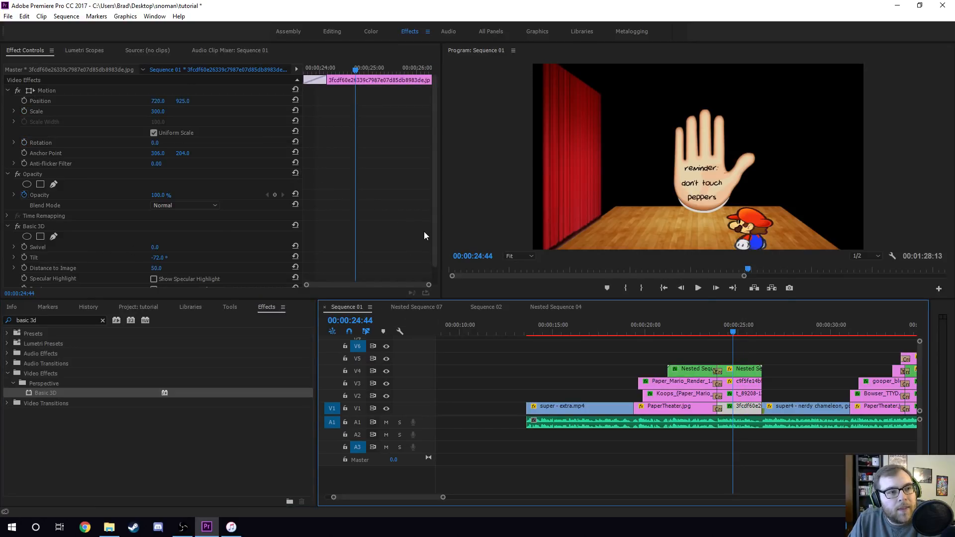
pyautogui.moveTo(184, 107); pyautogui.dragTo(167, 126)
pyautogui.click(740, 393)
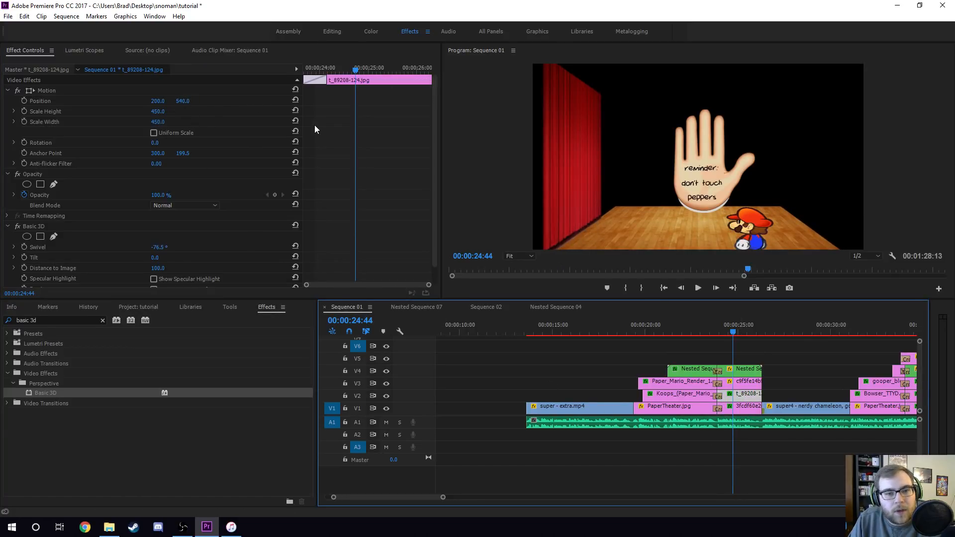
pyautogui.moveTo(157, 101)
pyautogui.mouseDown()
pyautogui.moveTo(143, 103)
pyautogui.moveTo(161, 101)
pyautogui.mouseUp()
pyautogui.hotkey('ctrl', 'z')
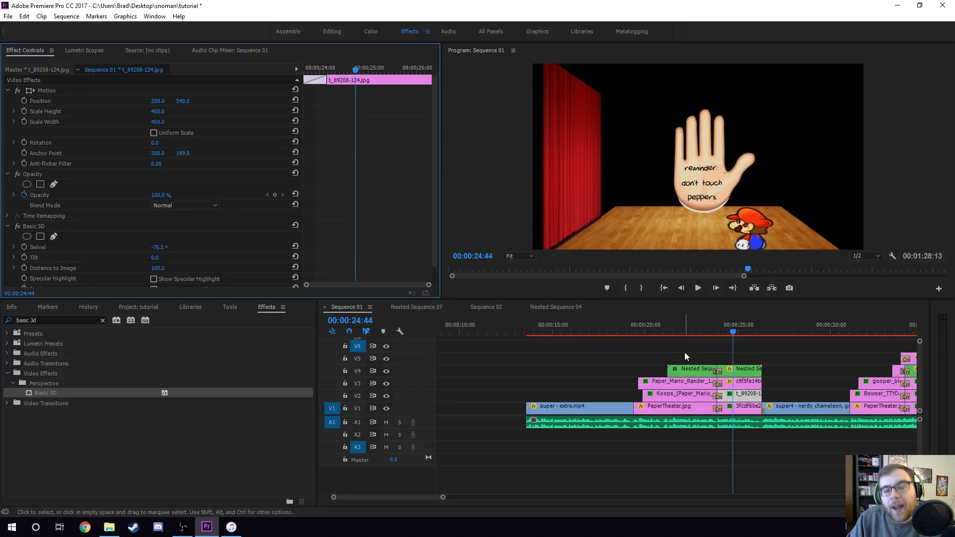
pyautogui.click(689, 323)
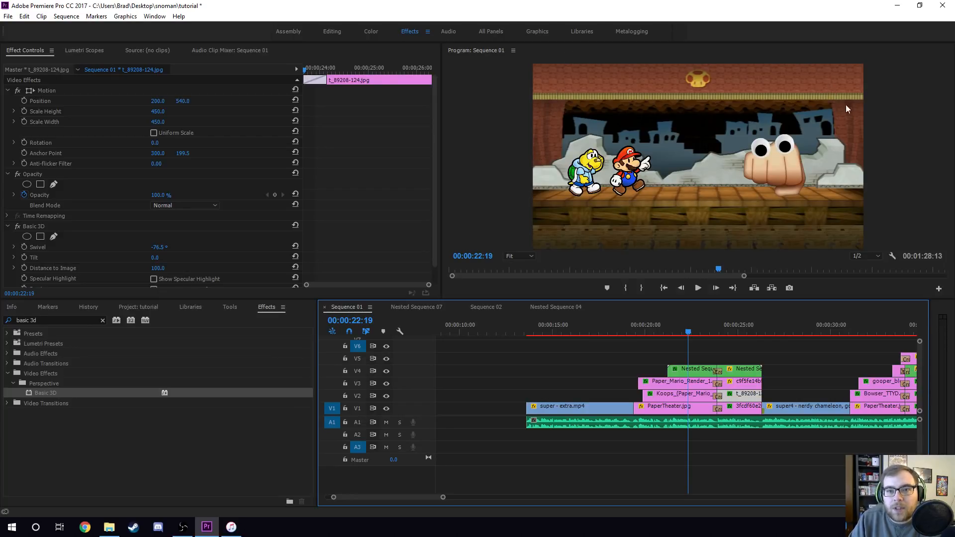
pyautogui.click(736, 329)
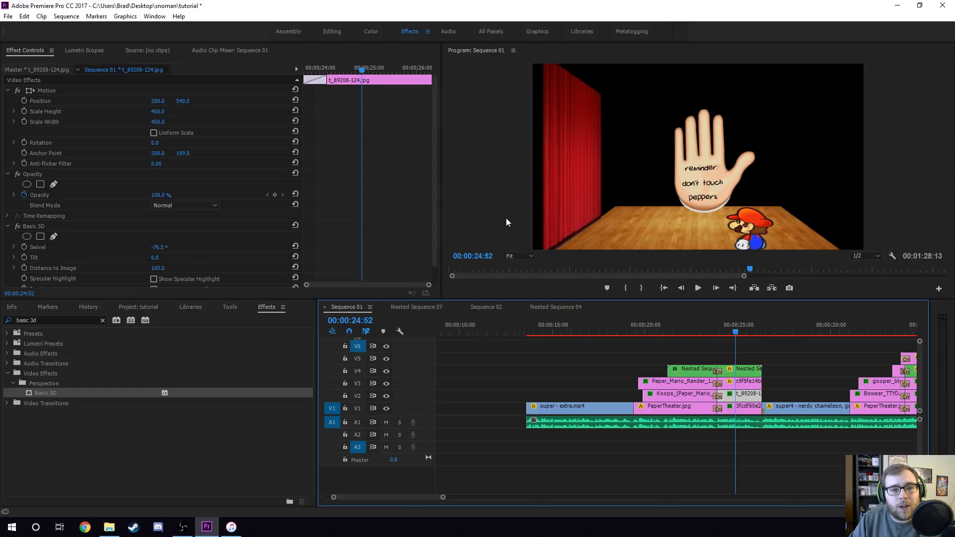
pyautogui.scroll(-2, 268, 241)
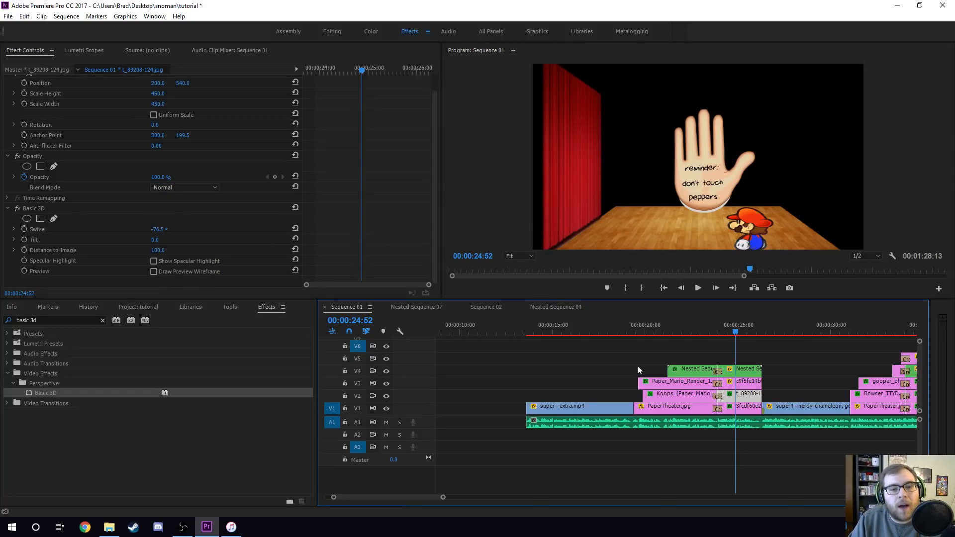
# - Try setting the floor image's Basic 3D tilt to 0 and moving its position, then undo both changes
pyautogui.click(753, 408)
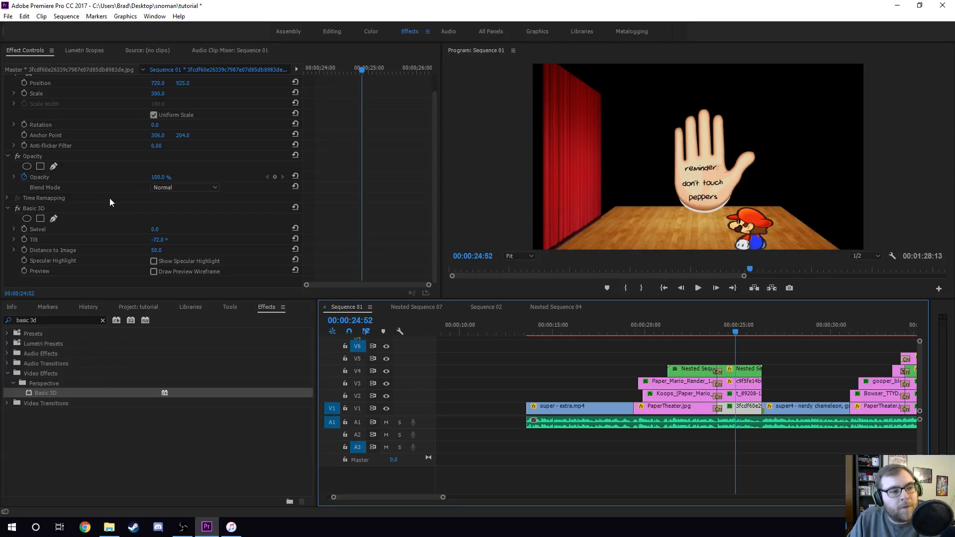
pyautogui.click(143, 209)
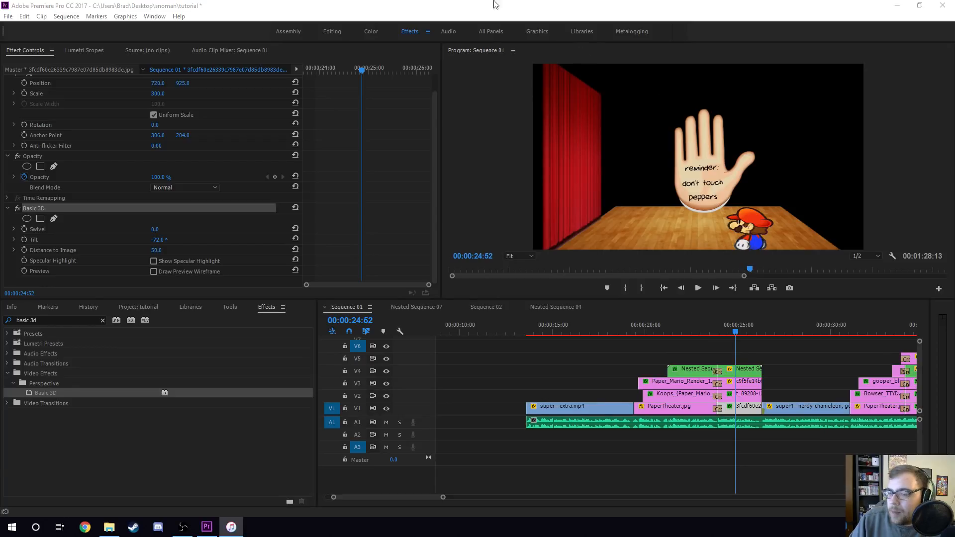
pyautogui.click(454, 3)
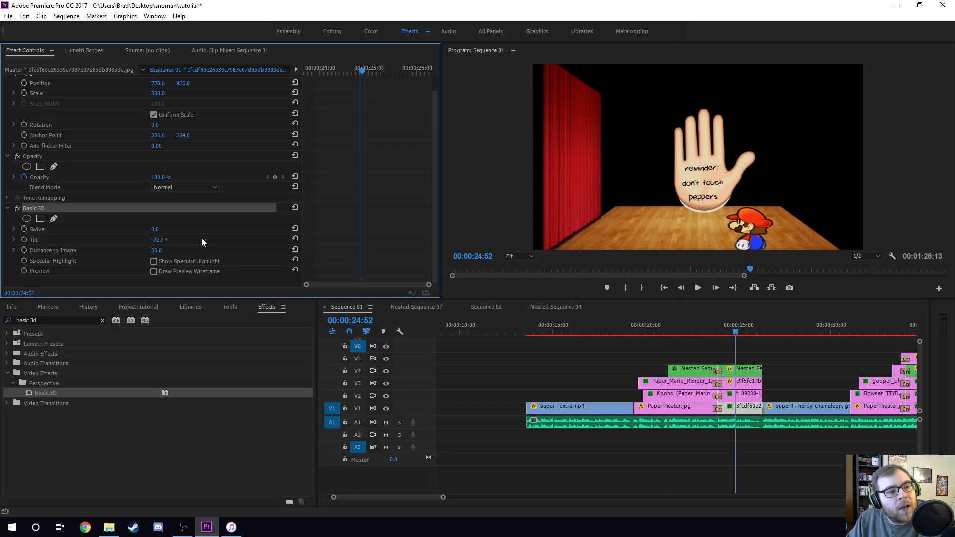
pyautogui.click(166, 238)
pyautogui.write('0')
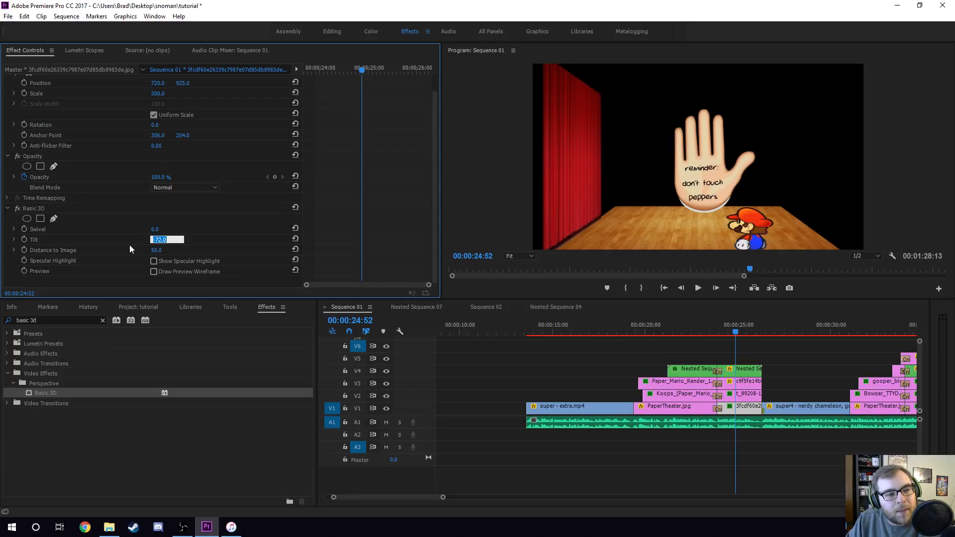
pyautogui.press('Return')
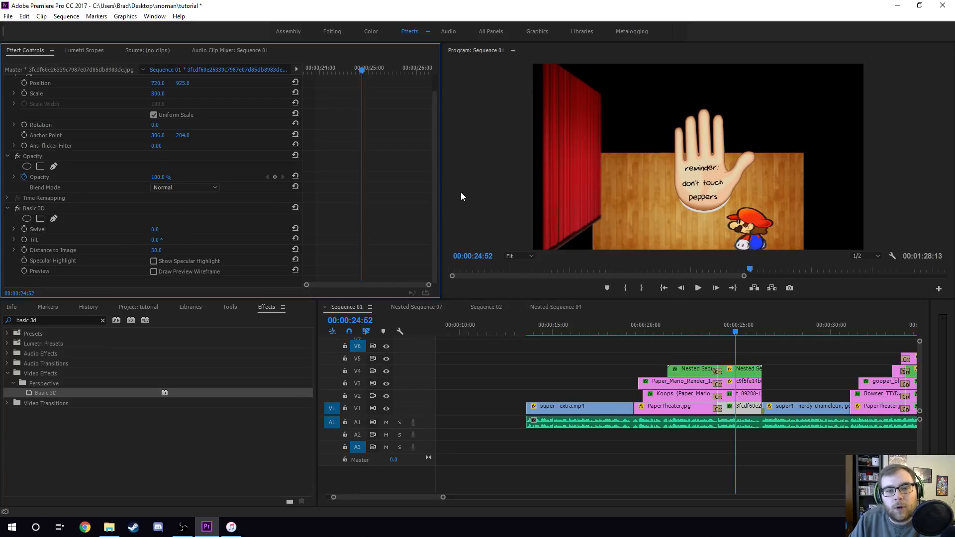
pyautogui.scroll(1, 189, 100)
pyautogui.moveTo(184, 103); pyautogui.dragTo(85, 143)
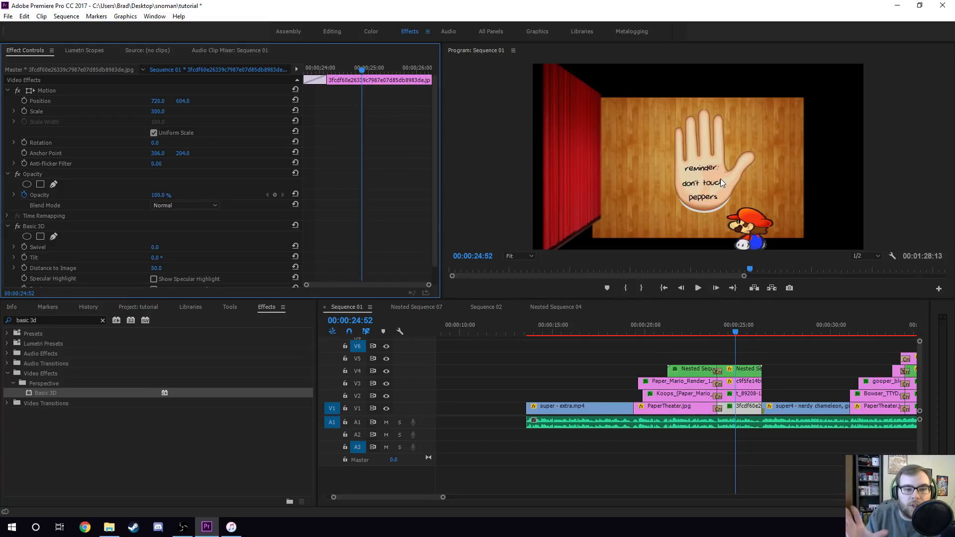
pyautogui.hotkey('ctrl', 'z')
pyautogui.hotkey('ctrl', 'z')
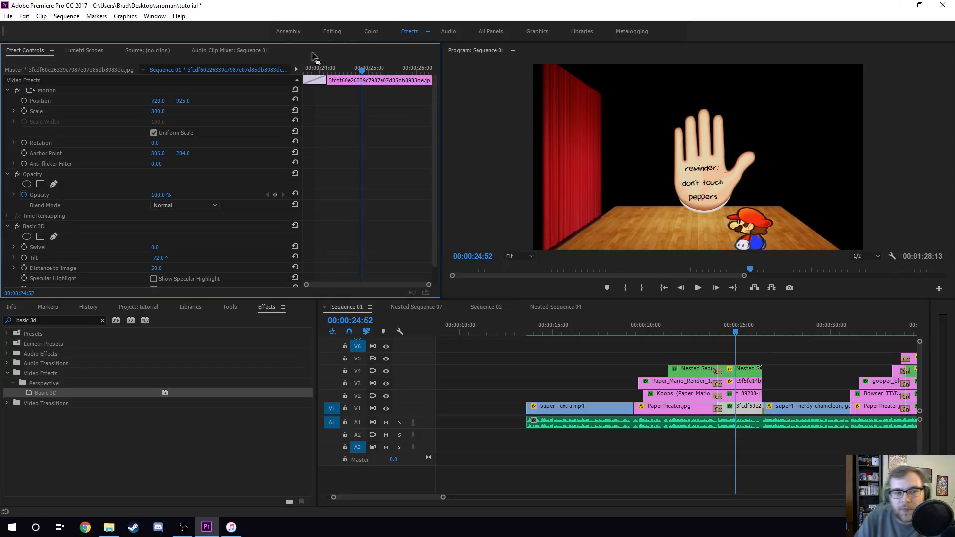
# - Try the floor image's Basic 3D tilt at -90, -80 and -40 degrees, then restore it to -72
pyautogui.click(159, 258)
pyautogui.write('-90')
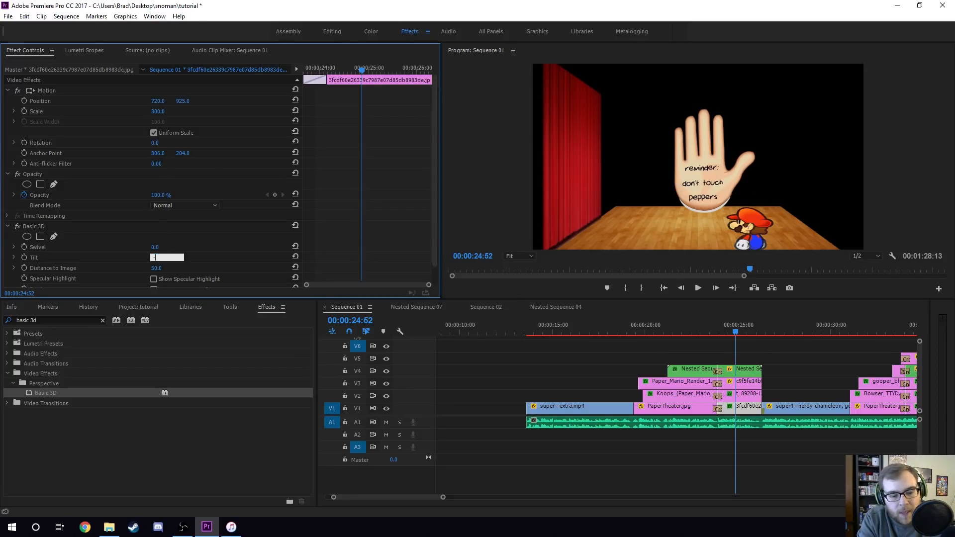
pyautogui.press('Return')
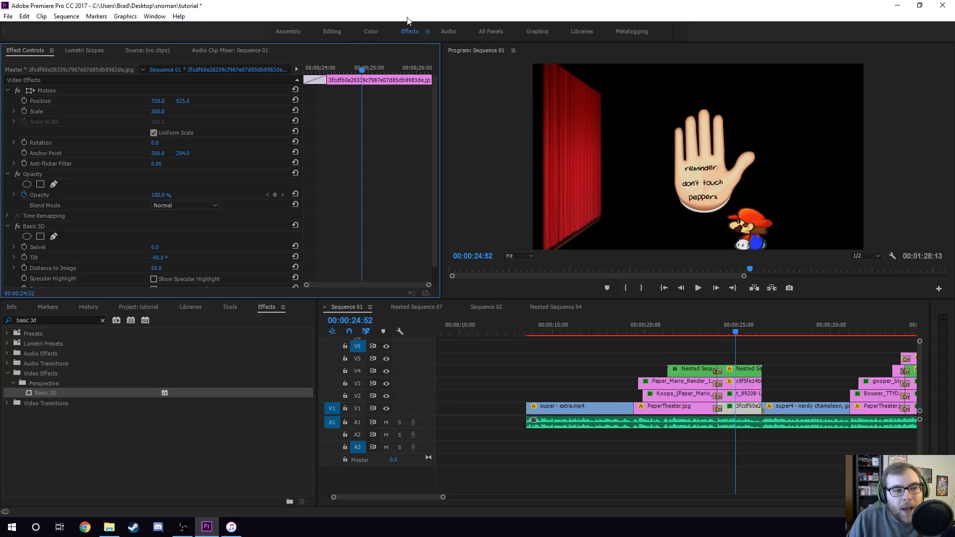
pyautogui.click(161, 257)
pyautogui.write('-80')
pyautogui.press('Return')
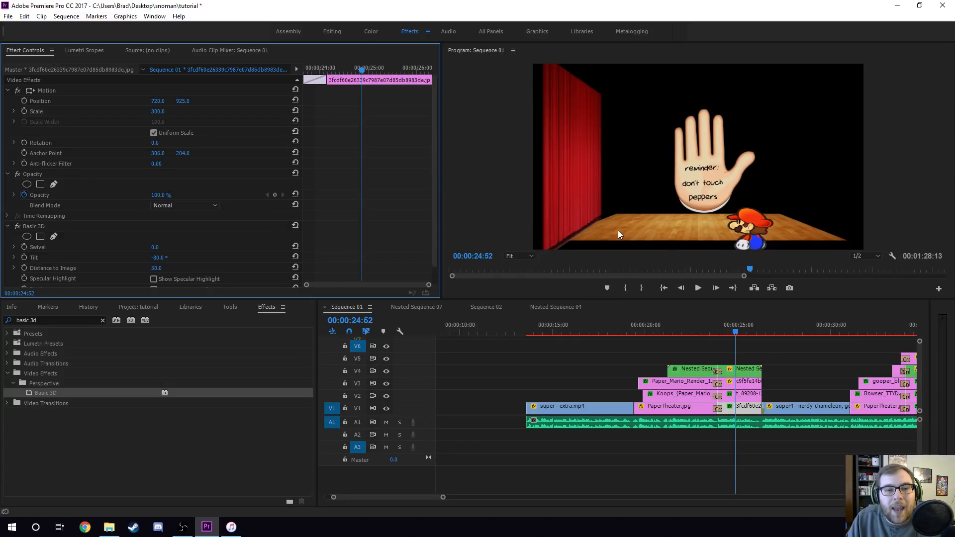
pyautogui.click(164, 258)
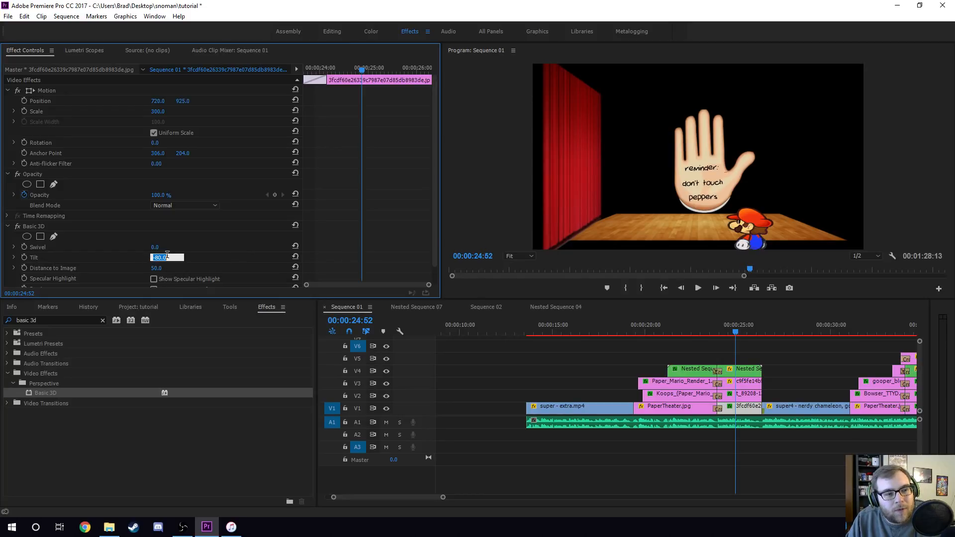
pyautogui.write('-40')
pyautogui.press('Return')
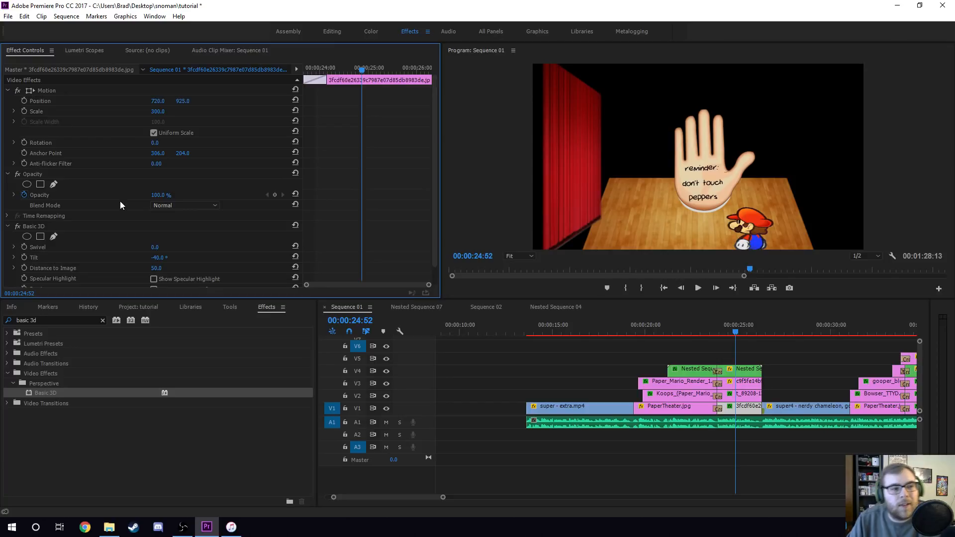
pyautogui.moveTo(154, 262); pyautogui.dragTo(309, 265)
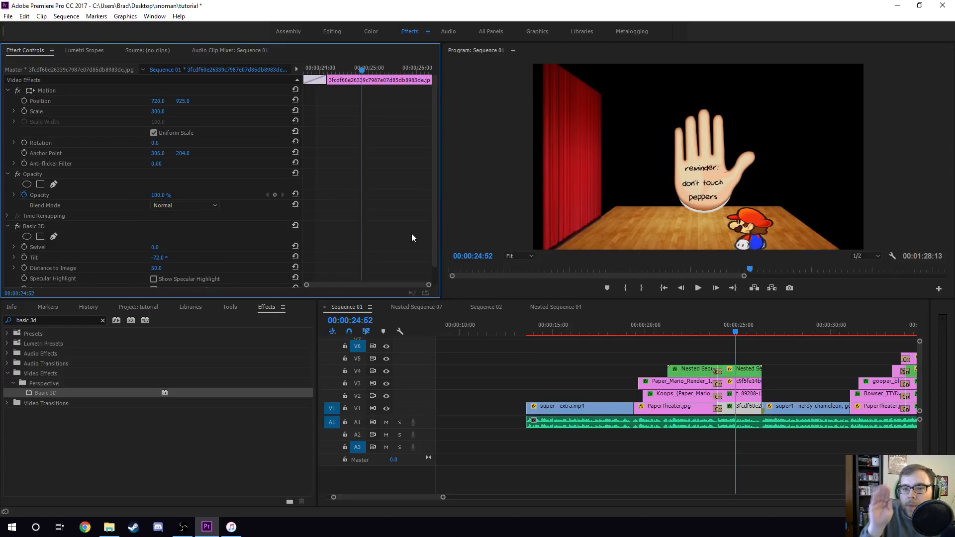
# - Try setting the t_89208 curtain clip's swivel to 0 and moving its position, then undo both changes
pyautogui.click(744, 394)
pyautogui.scroll(-1, 255, 253)
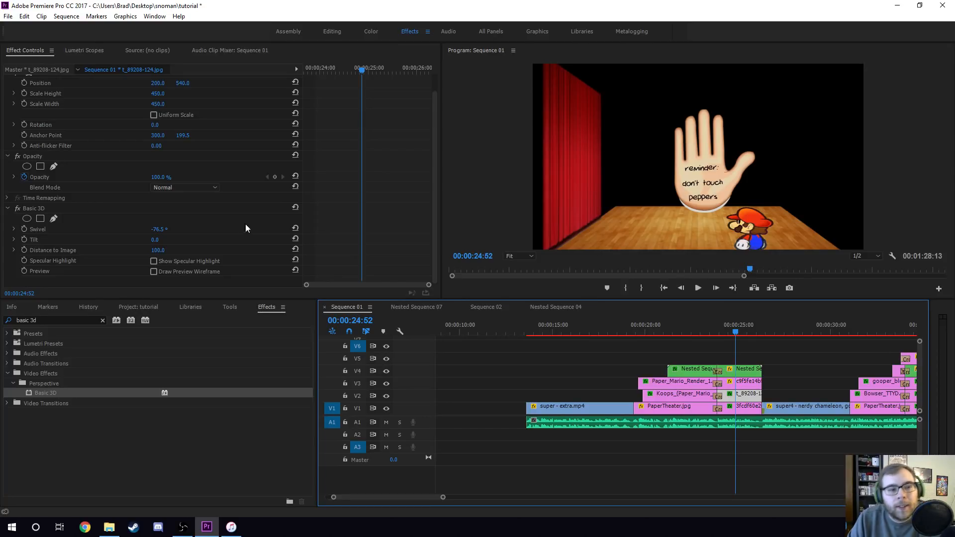
pyautogui.click(158, 230)
pyautogui.write('0')
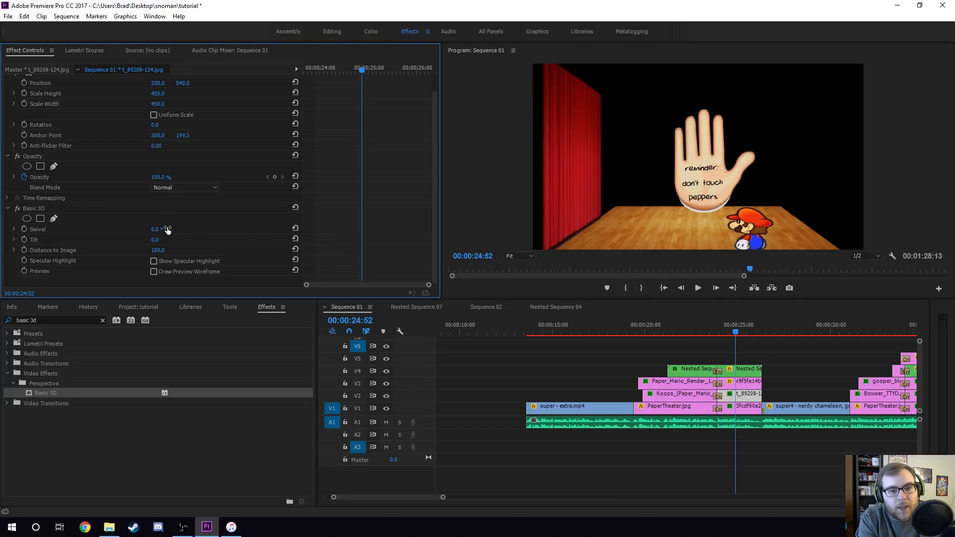
pyautogui.press('Return')
pyautogui.moveTo(157, 82); pyautogui.dragTo(339, 118)
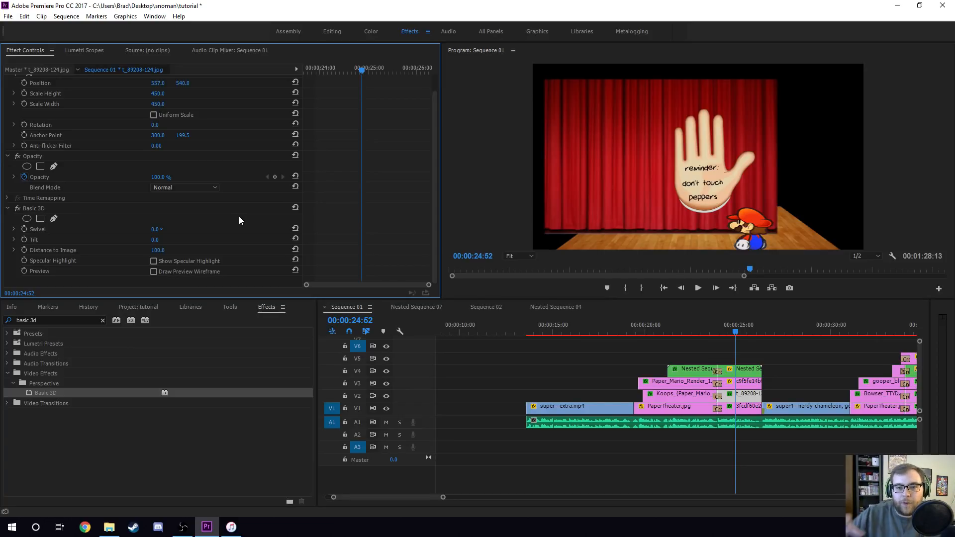
pyautogui.hotkey('ctrl', 'z')
pyautogui.hotkey('ctrl', 'z')
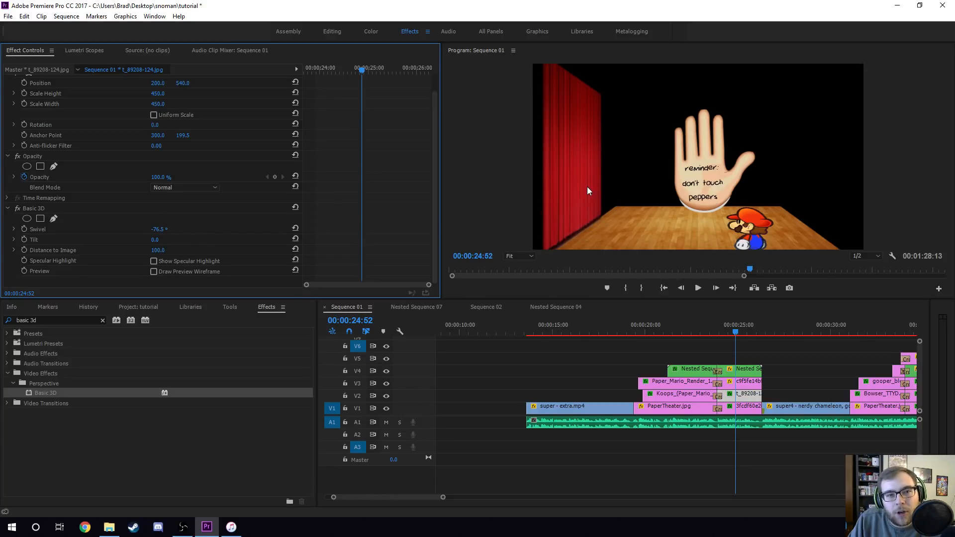
# - Try a scale width of 600 on the curtain clip, then reset the scale width
pyautogui.scroll(2, 223, 158)
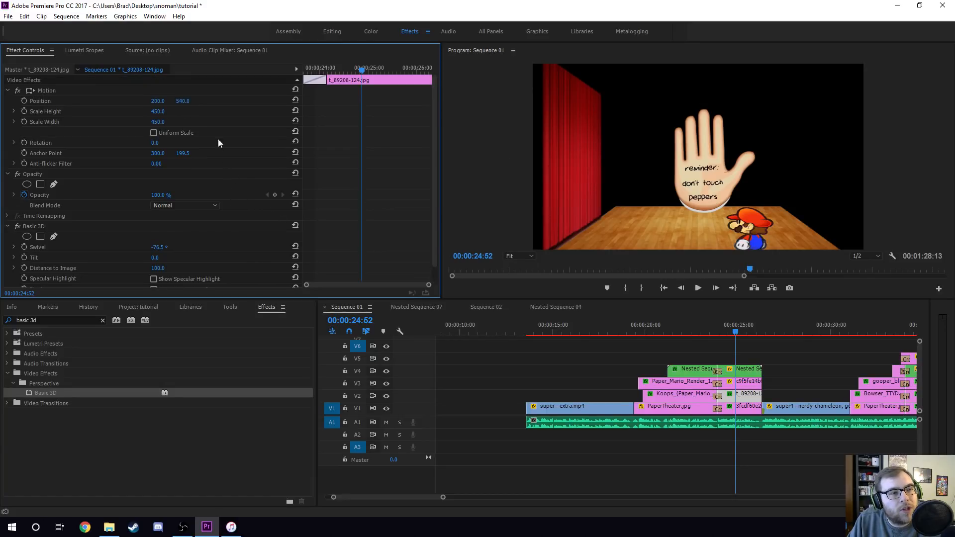
pyautogui.click(161, 121)
pyautogui.write('600')
pyautogui.press('Return')
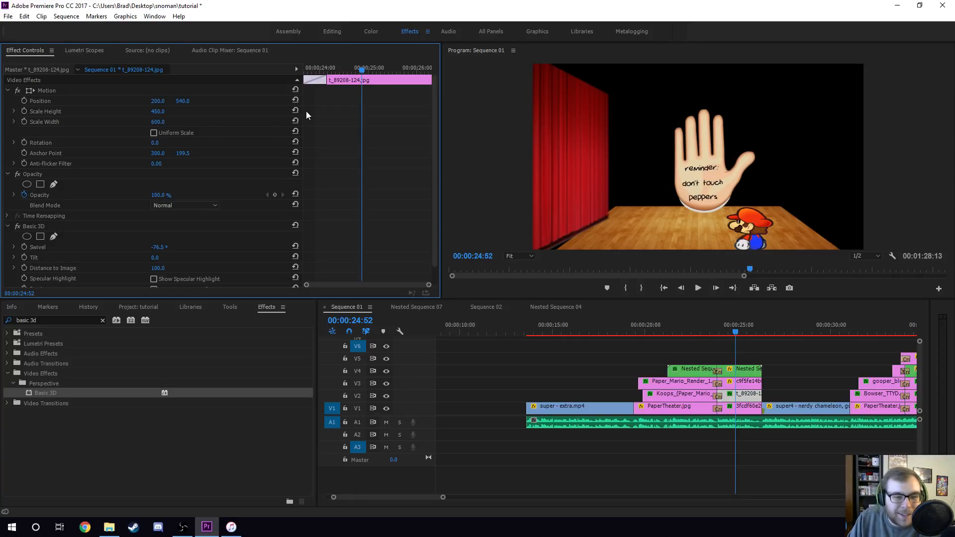
pyautogui.click(292, 121)
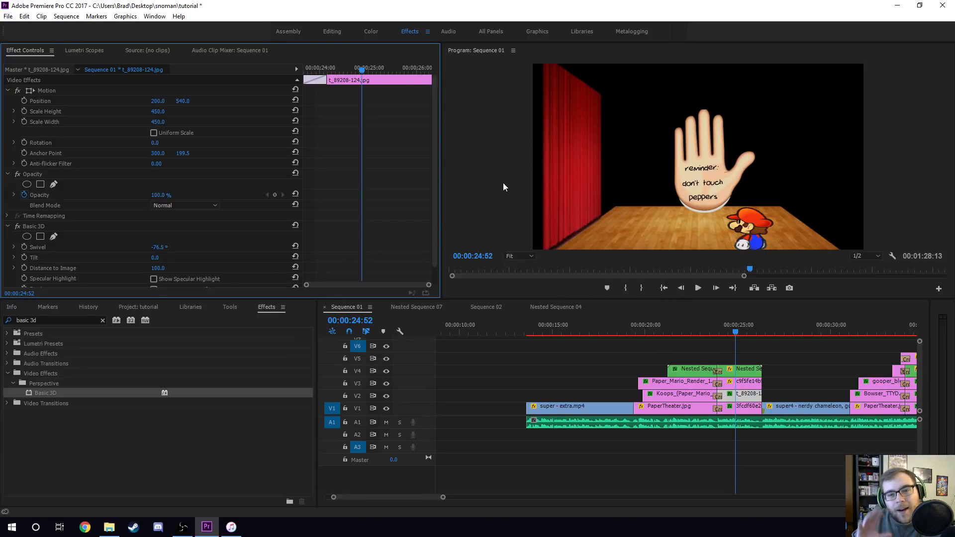
# - Select the Mario image clip and try dragging its position, then undo the move
pyautogui.scroll(-1, 264, 237)
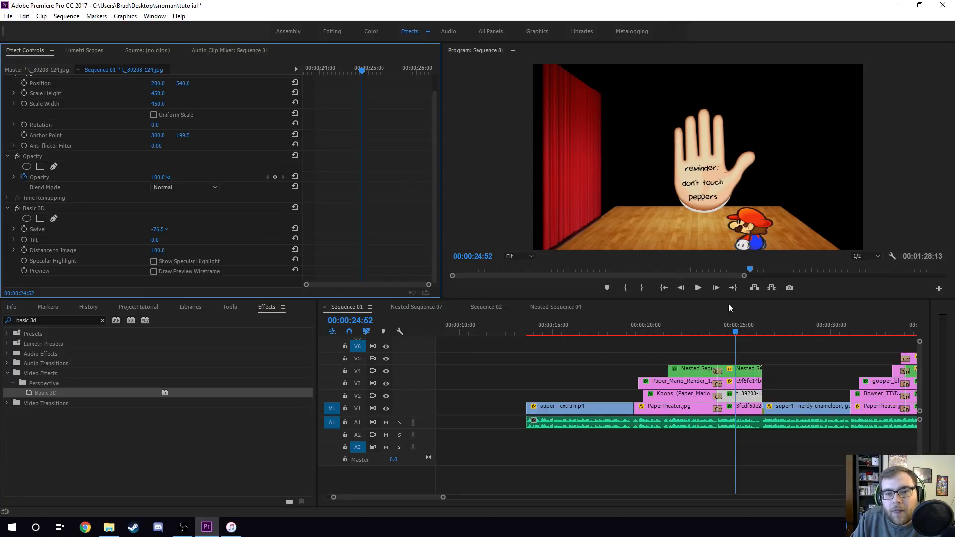
pyautogui.click(740, 382)
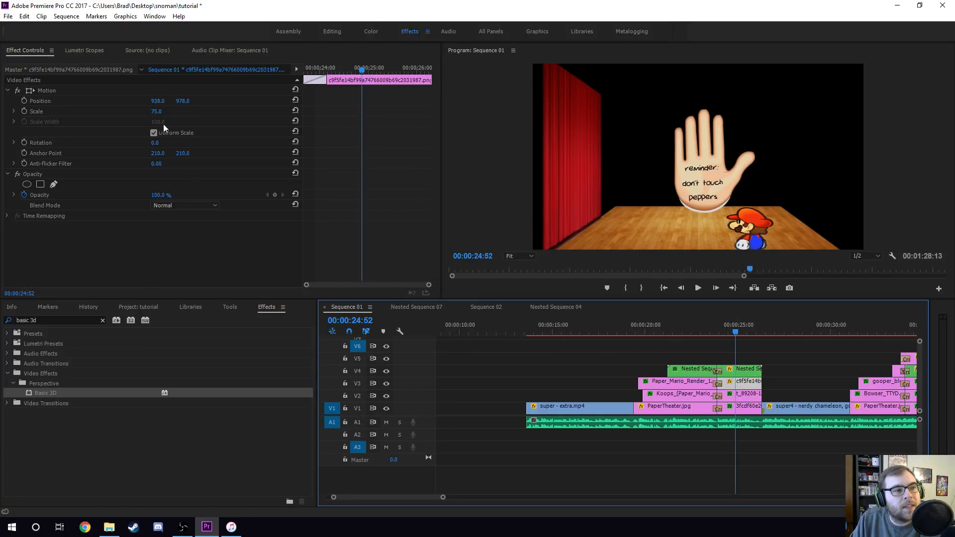
pyautogui.moveTo(179, 103); pyautogui.dragTo(66, 118)
pyautogui.hotkey('ctrl', 'z')
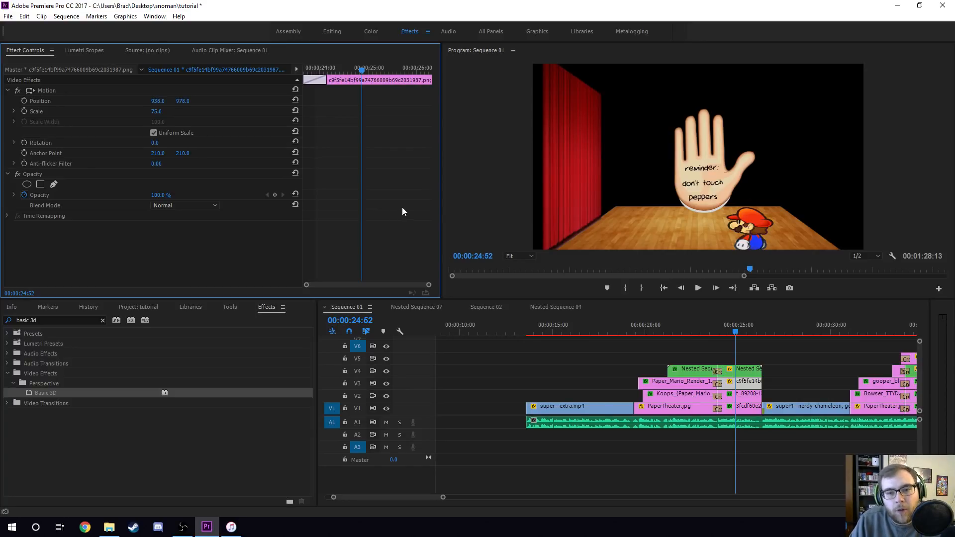
# - Move the playhead to 00:00:24:21 and open Nested Sequence 05 from the Sequence 01 timeline
pyautogui.click(714, 331)
pyautogui.moveTo(715, 329); pyautogui.dragTo(727, 329)
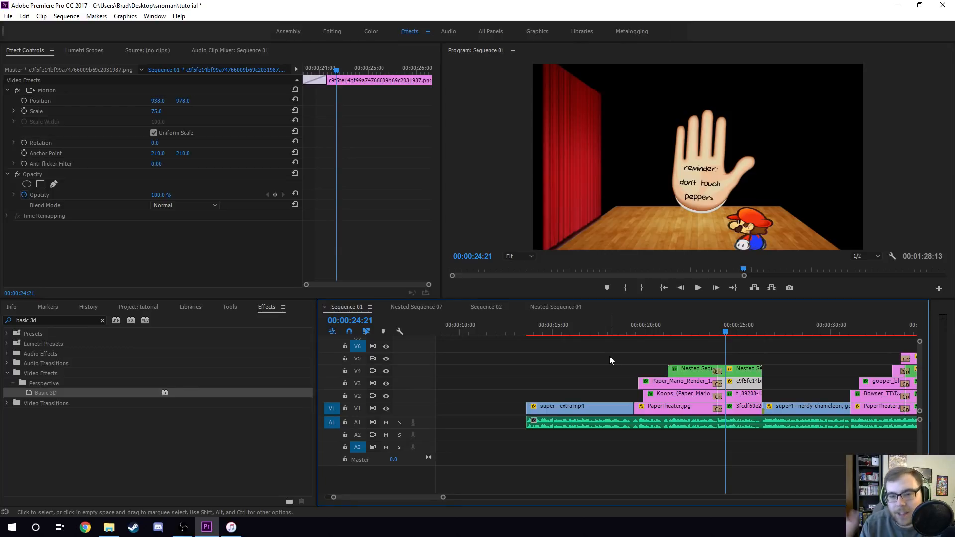
pyautogui.hotkey('alt', 'Tab')
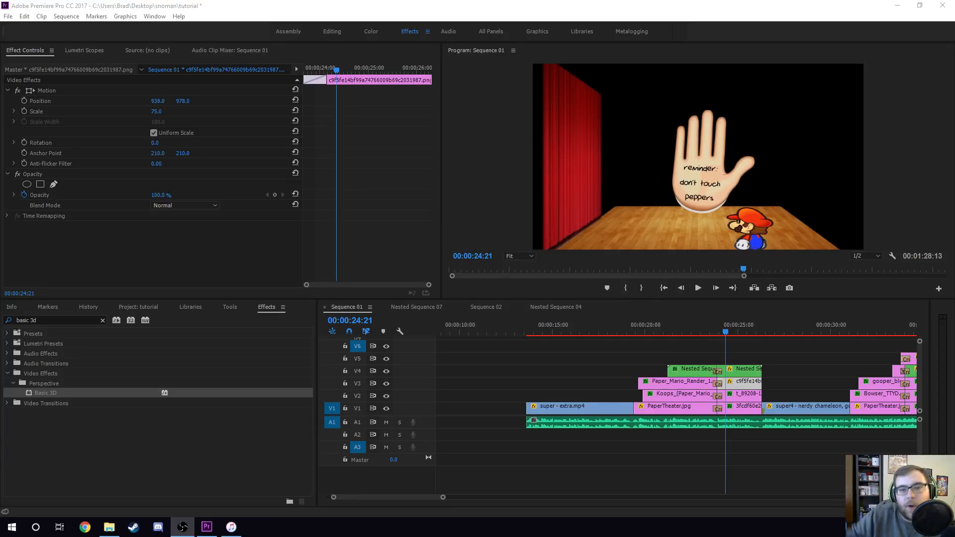
pyautogui.click(458, 418)
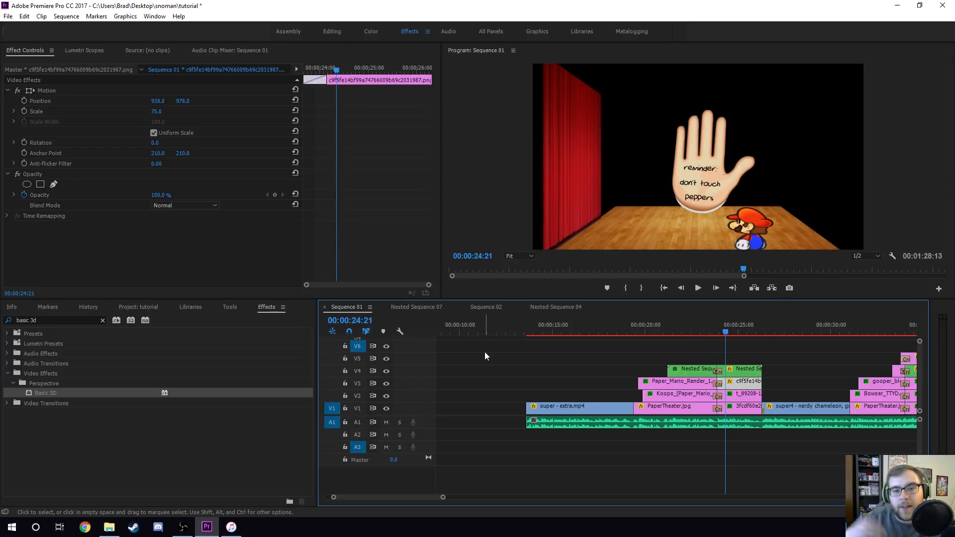
pyautogui.click(742, 371)
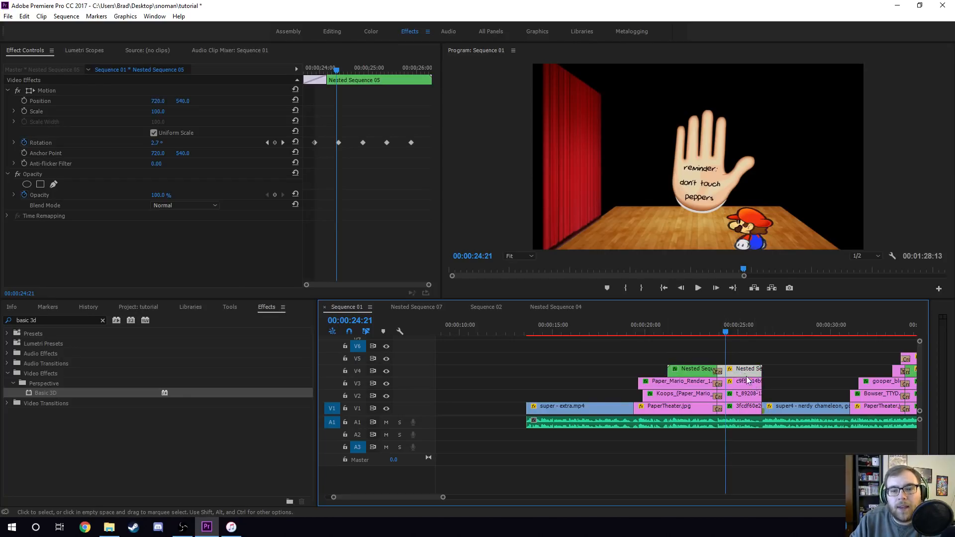
pyautogui.doubleClick(741, 369)
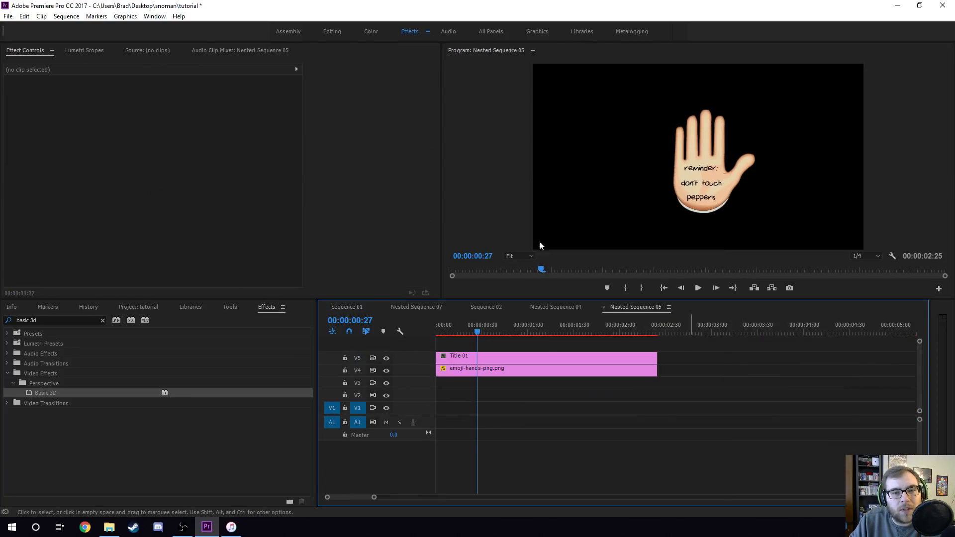
# - Inspect the emoji hand image and Title 01 inside Nested Sequence 05, opening the title in the Legacy Title editor
pyautogui.click(503, 371)
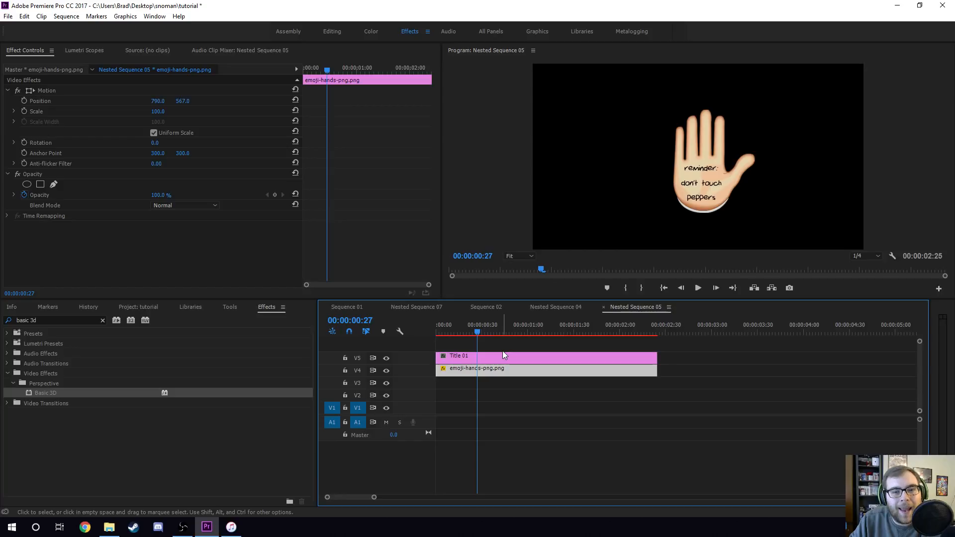
pyautogui.click(503, 353)
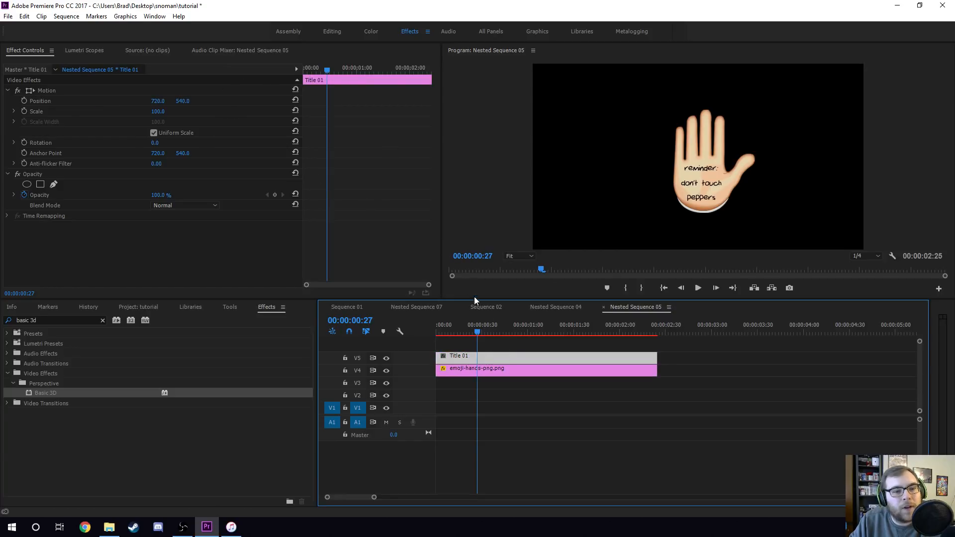
pyautogui.doubleClick(481, 357)
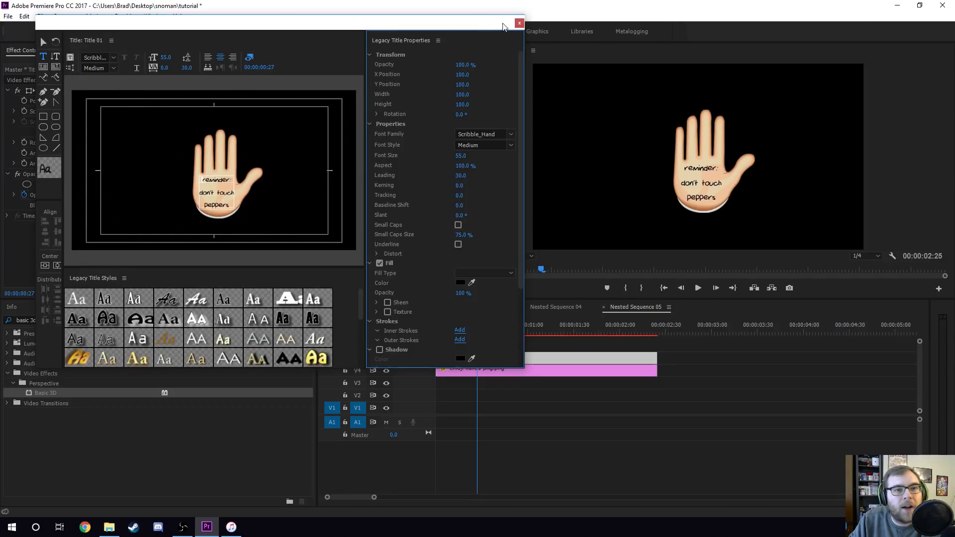
pyautogui.click(519, 23)
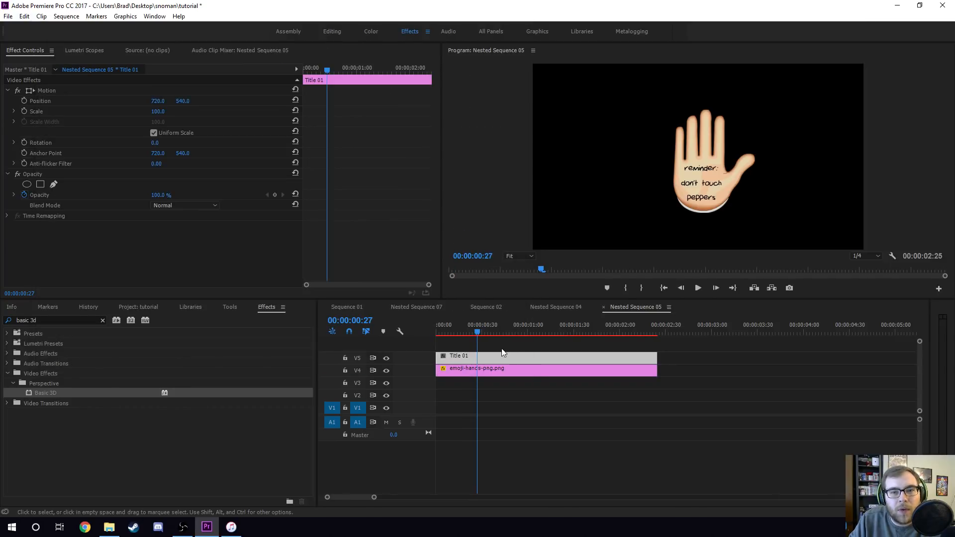
# - Return to Sequence 01 and scrub through the nested hand's rotation keyframes to 00:00:25:43
pyautogui.click(351, 306)
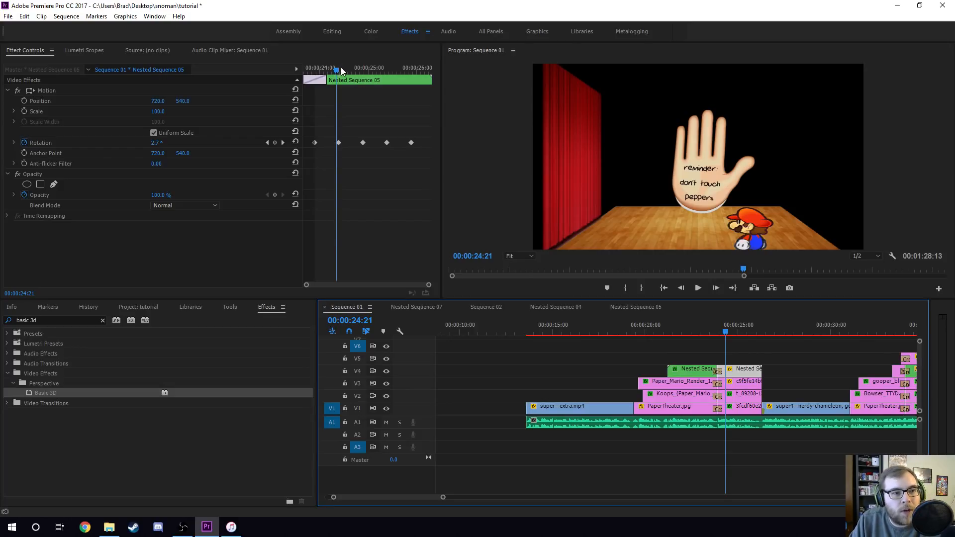
pyautogui.moveTo(341, 68); pyautogui.dragTo(402, 71)
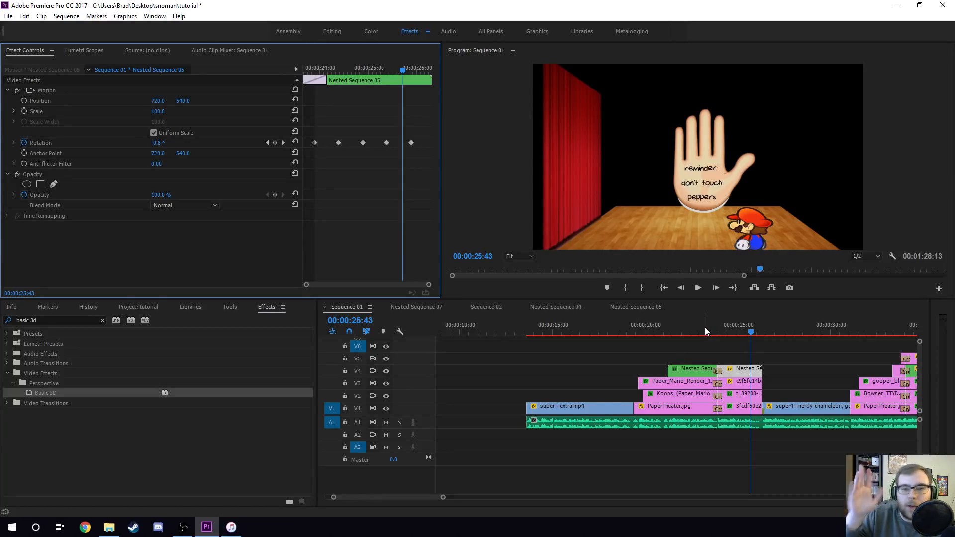
pyautogui.click(745, 385)
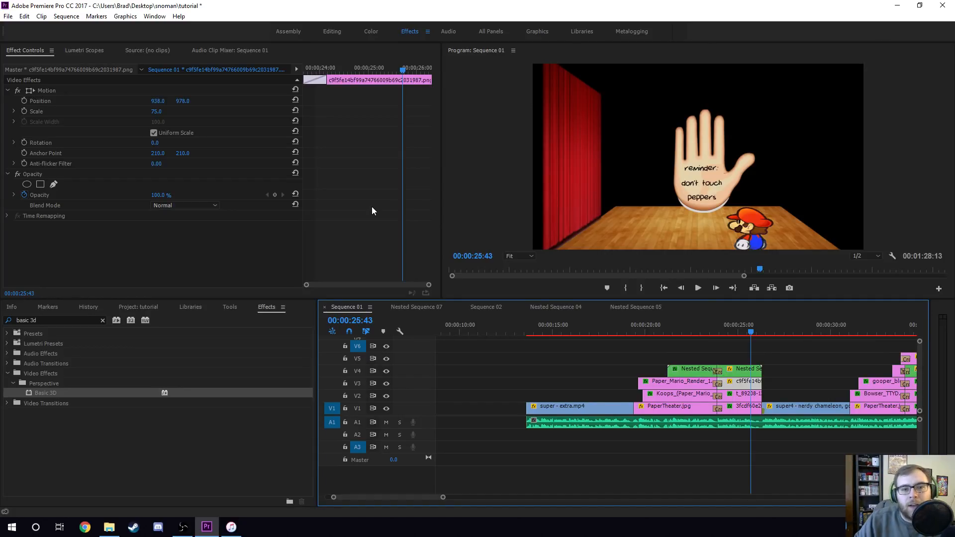
# - Scrub the Sequence 01 playhead forward to 00:00:29:17, saving the project along the way
pyautogui.click(693, 330)
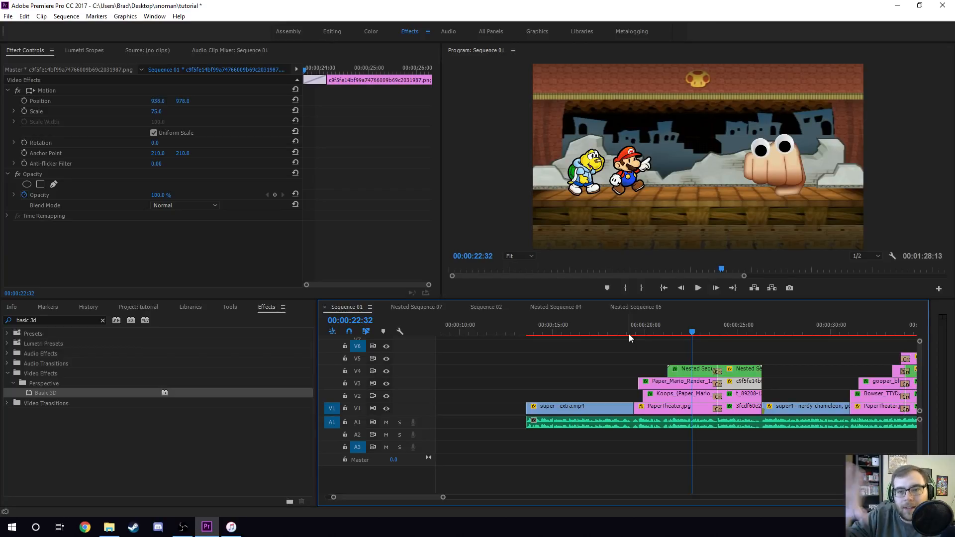
pyautogui.click(740, 327)
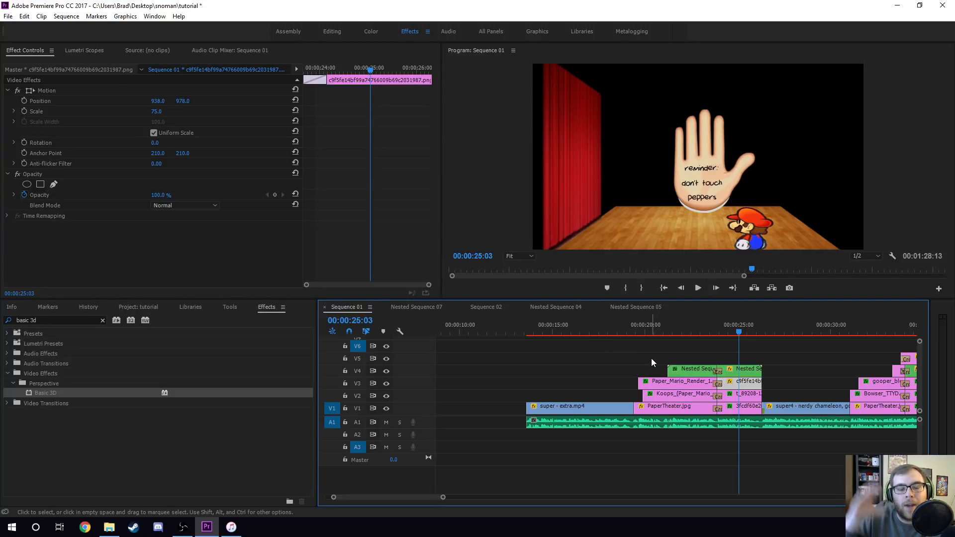
pyautogui.hotkey('ctrl', 's')
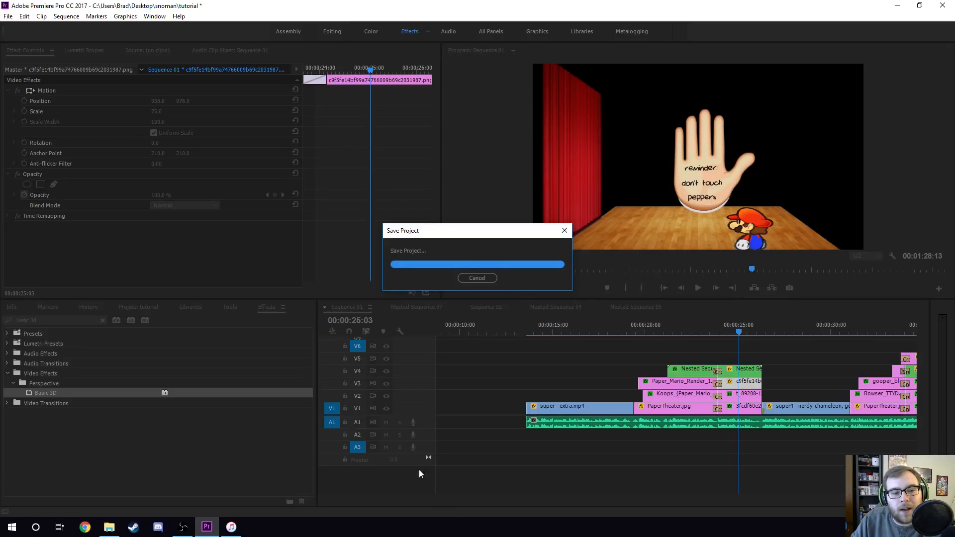
pyautogui.scroll(-3, 418, 499)
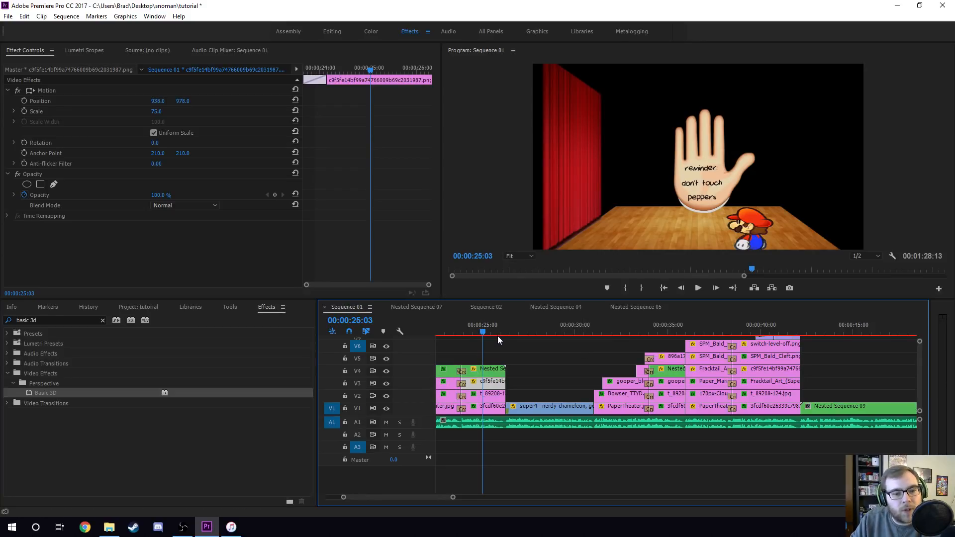
pyautogui.click(562, 326)
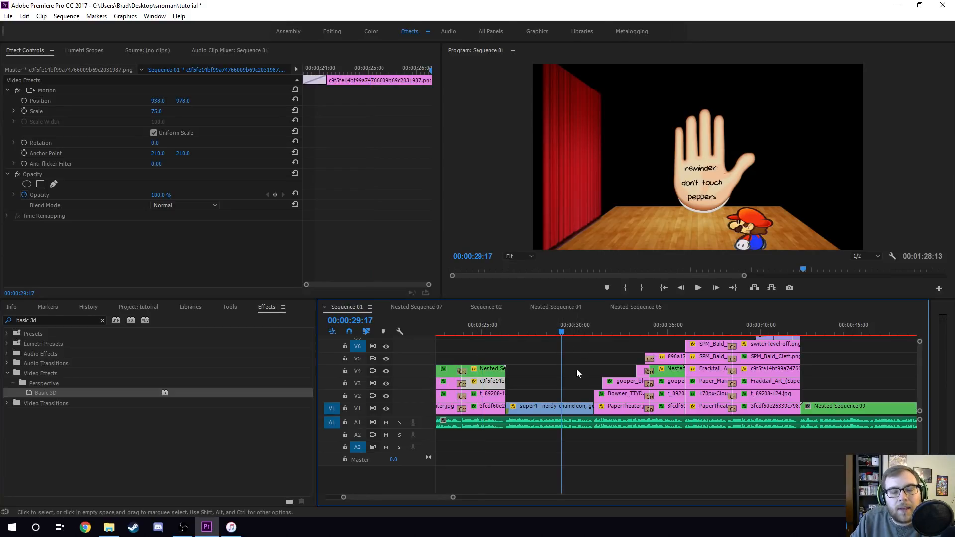
pyautogui.hotkey('ctrl', 's')
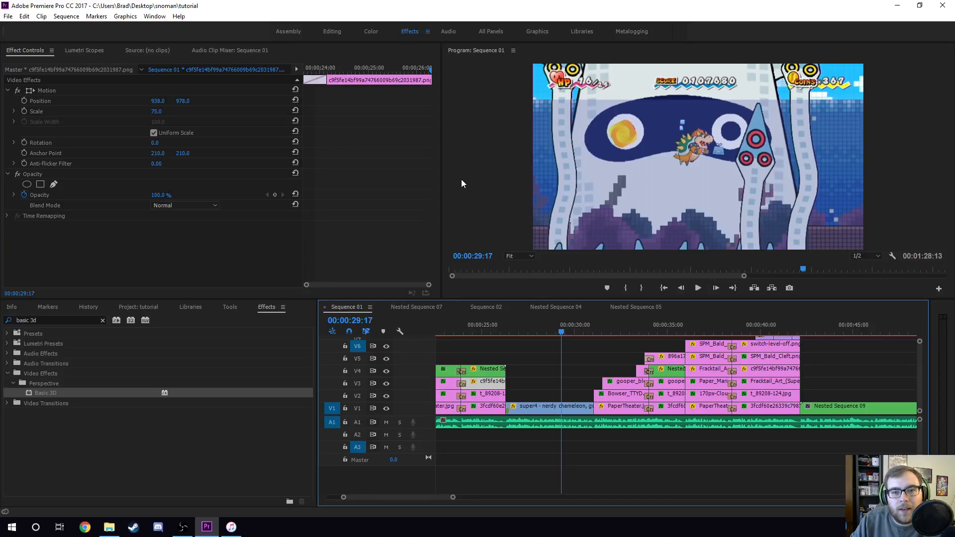
# - Move to 00:00:32:25, select the Gooper Blooper clip and jump to its first Position keyframe
pyautogui.click(620, 332)
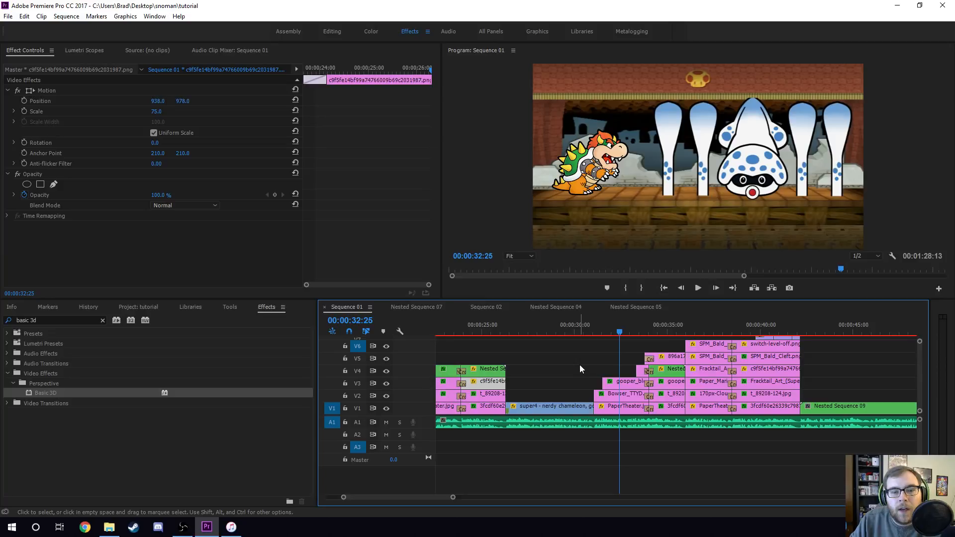
pyautogui.click(621, 395)
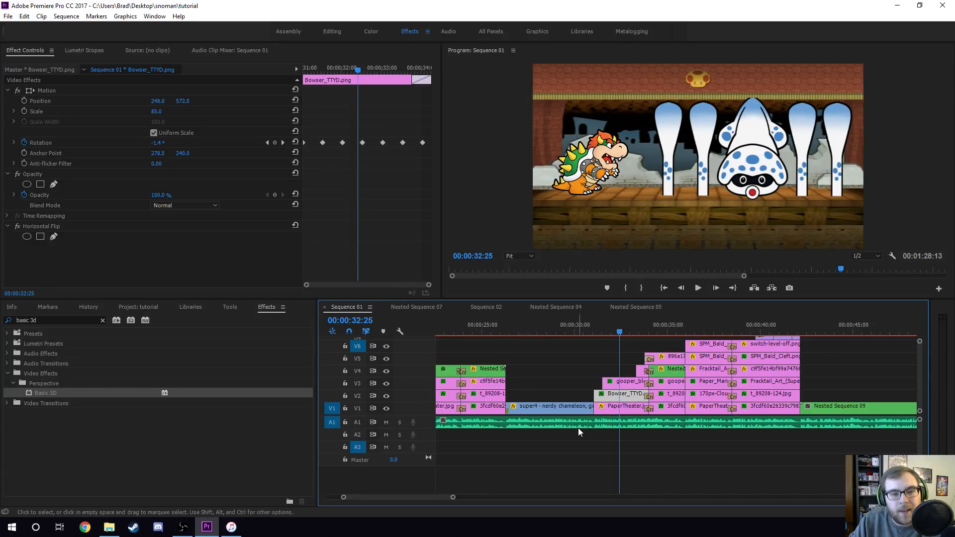
pyautogui.click(617, 387)
pyautogui.click(304, 68)
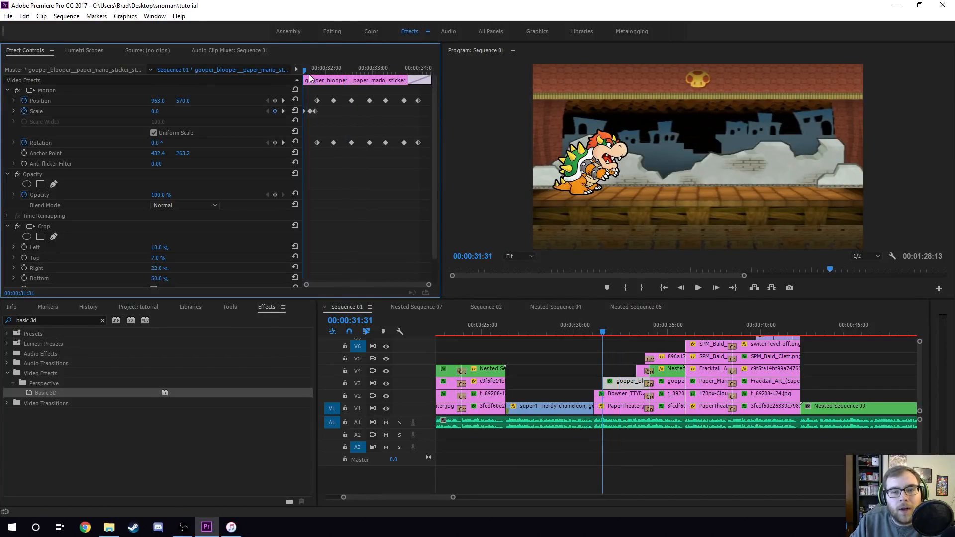
pyautogui.moveTo(306, 70); pyautogui.dragTo(318, 70)
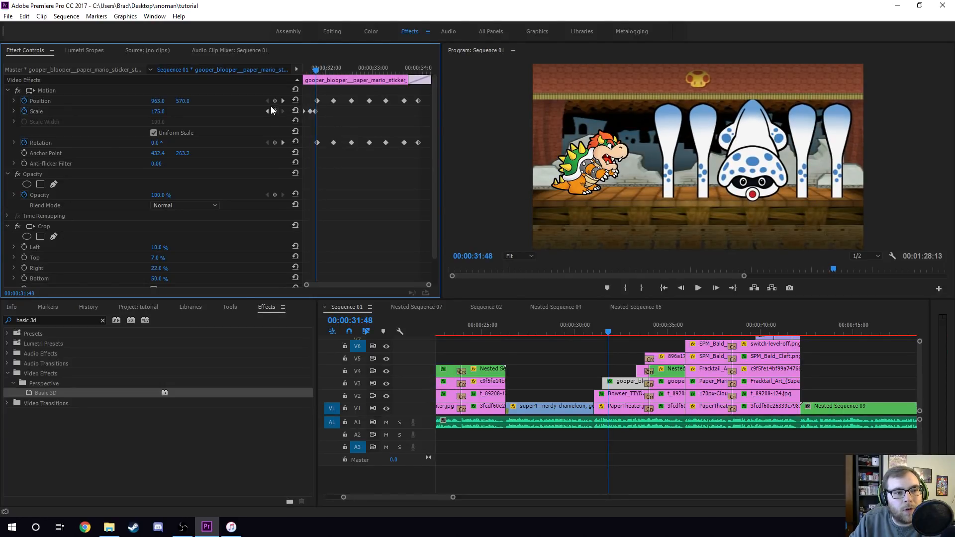
pyautogui.click(283, 101)
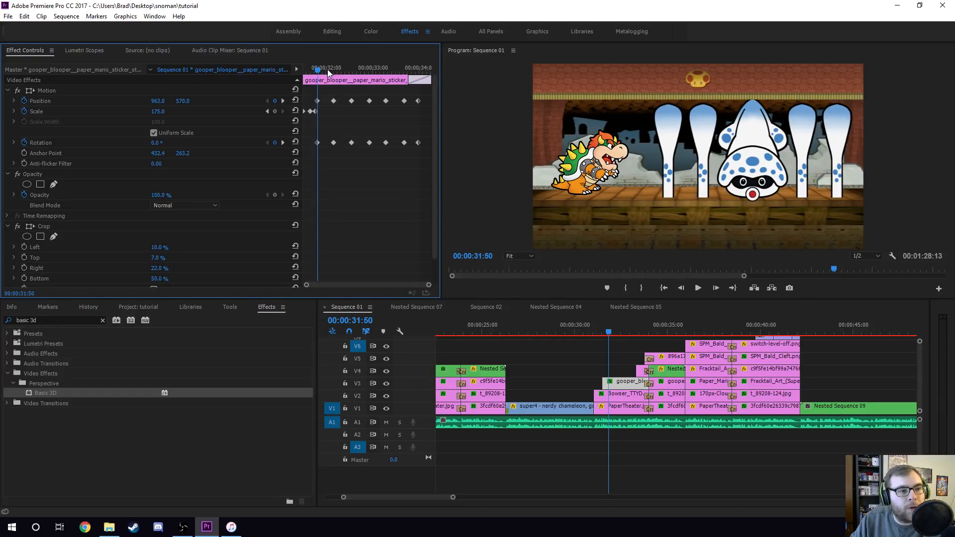
# - Step forward and back through the Gooper Blooper clip's Rotation keyframes to review the wobble animation
pyautogui.click(283, 143)
pyautogui.click(282, 143)
pyautogui.click(283, 142)
pyautogui.click(283, 142)
pyautogui.click(283, 143)
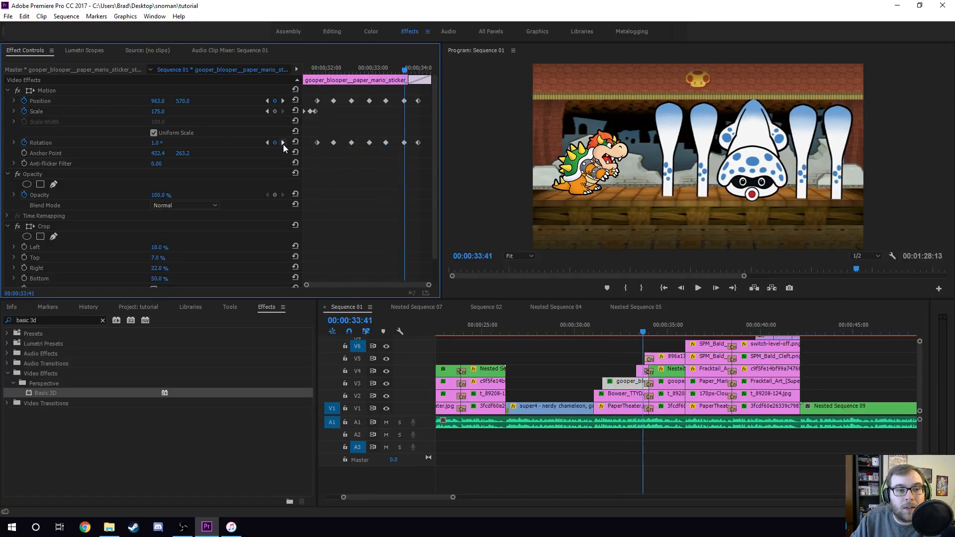
pyautogui.click(283, 144)
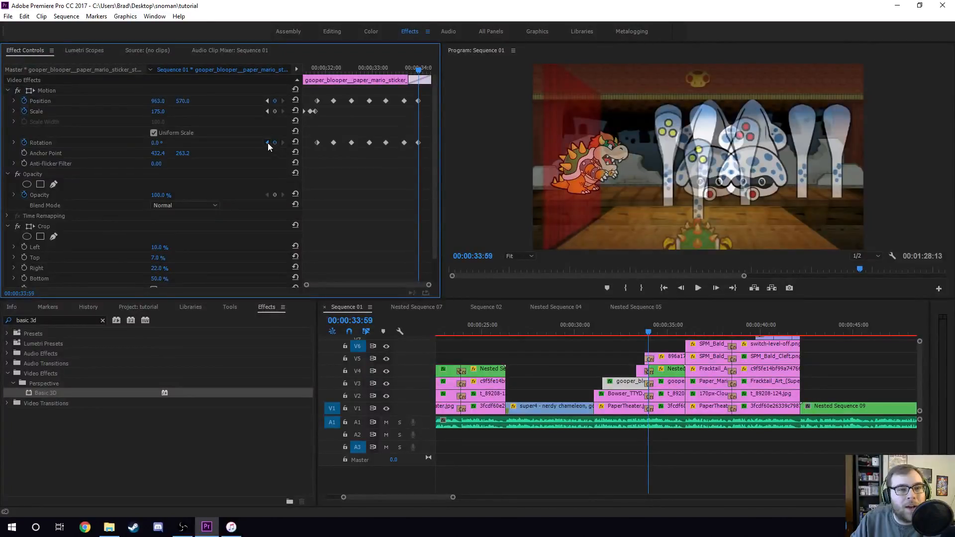
pyautogui.click(268, 142)
pyautogui.click(268, 143)
pyautogui.click(267, 142)
pyautogui.click(268, 142)
pyautogui.click(267, 142)
pyautogui.click(268, 142)
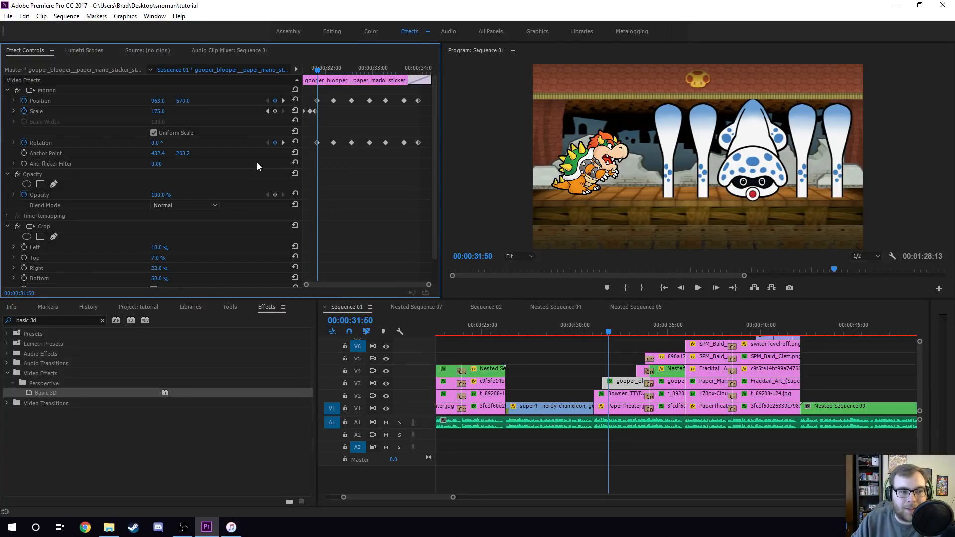
pyautogui.click(283, 143)
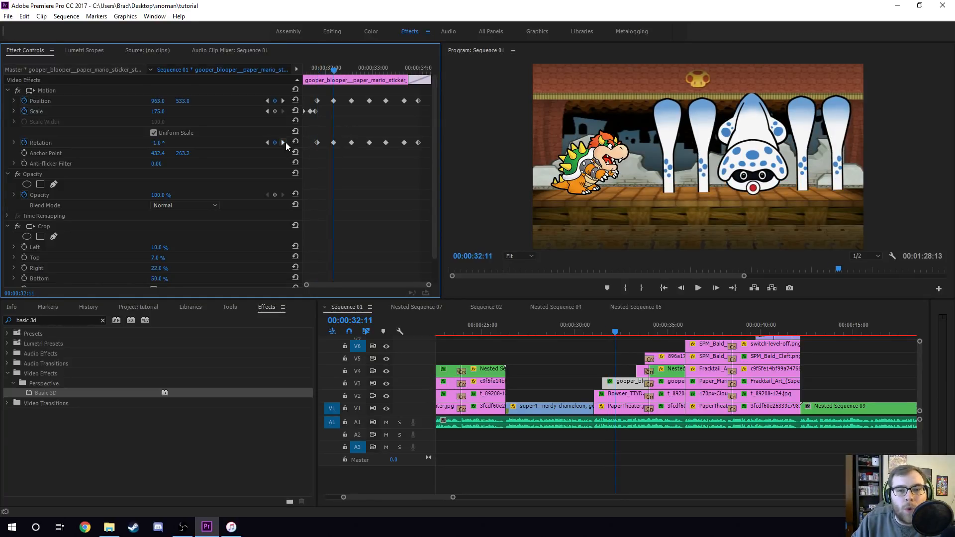
pyautogui.click(283, 142)
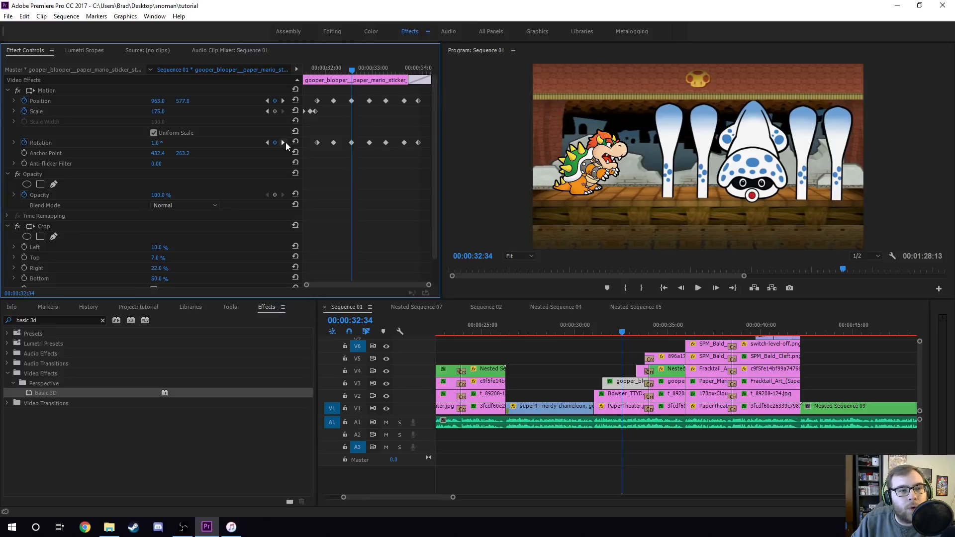
pyautogui.click(285, 142)
pyautogui.click(286, 142)
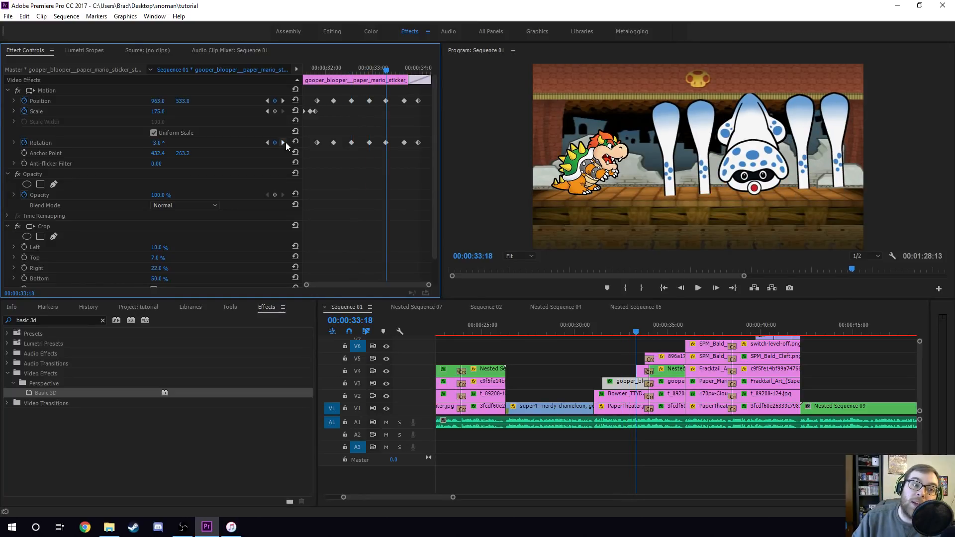
pyautogui.click(285, 142)
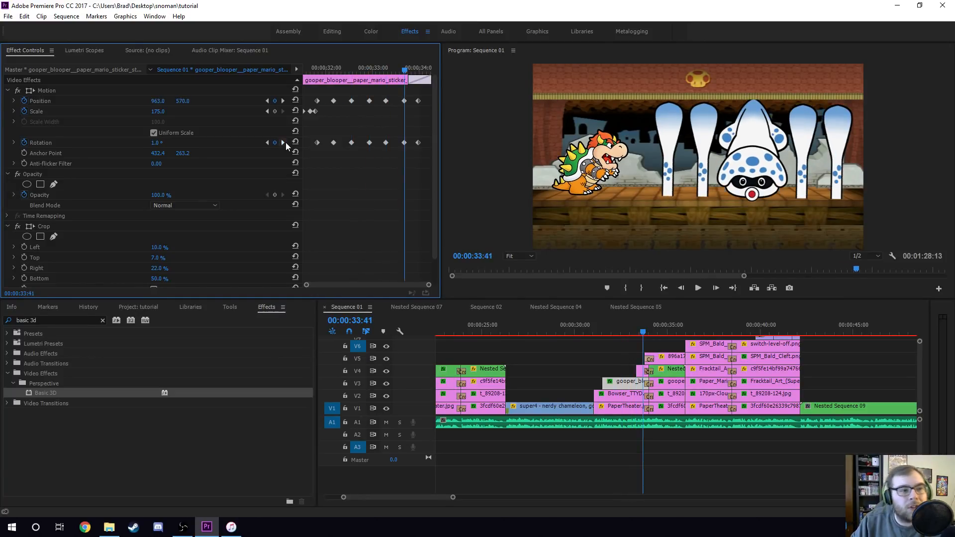
pyautogui.click(285, 142)
pyautogui.moveTo(319, 69); pyautogui.dragTo(317, 69)
pyautogui.click(283, 143)
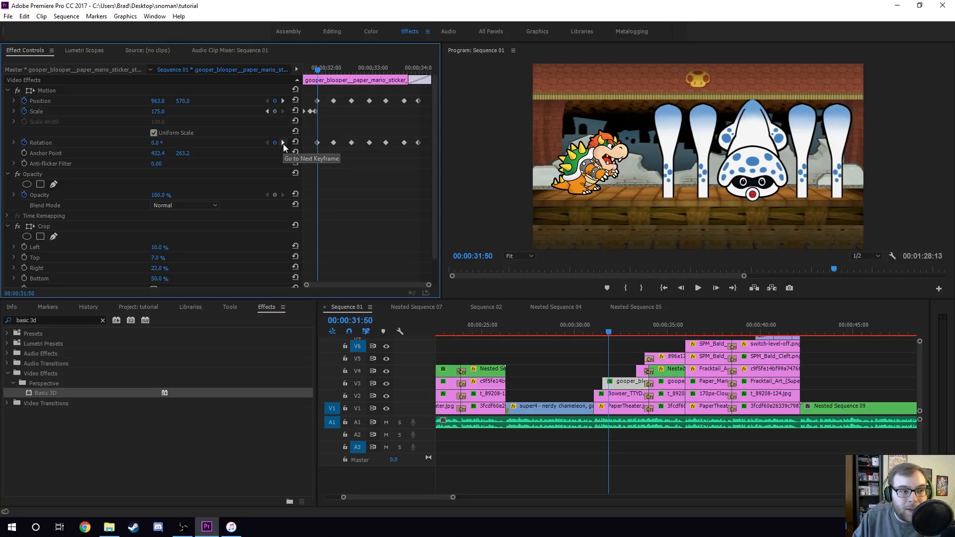
pyautogui.click(283, 143)
pyautogui.click(283, 143)
pyautogui.click(283, 143)
pyautogui.click(282, 142)
pyautogui.click(283, 143)
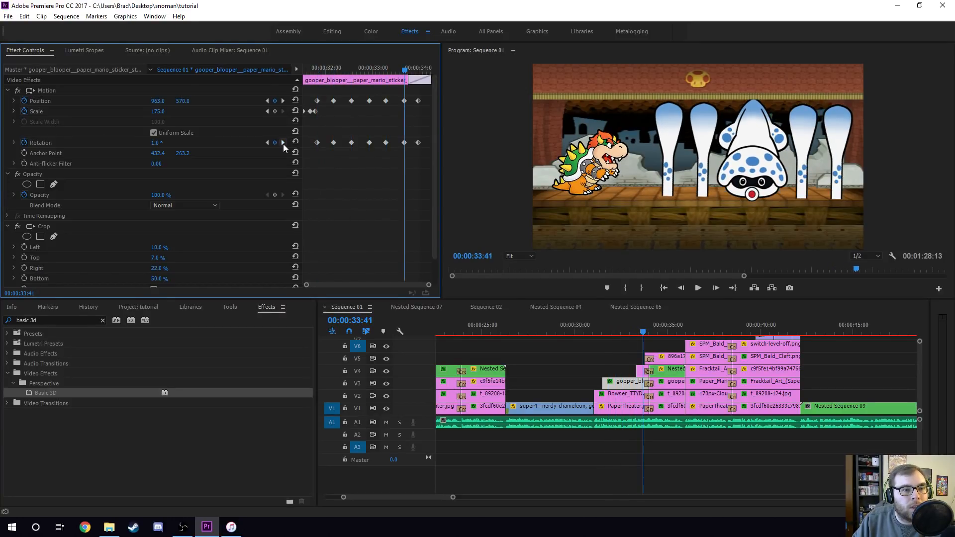
pyautogui.click(283, 143)
# - Step through the Gooper Blooper clip's Position keyframes and scrub across its animation
pyautogui.moveTo(328, 72); pyautogui.dragTo(319, 69)
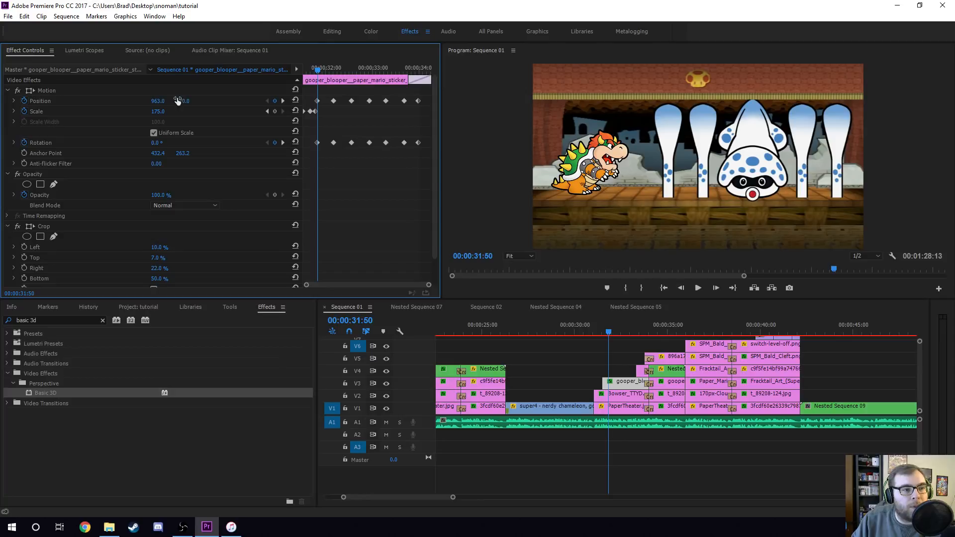
pyautogui.click(284, 101)
pyautogui.click(285, 100)
pyautogui.click(284, 100)
pyautogui.click(283, 100)
pyautogui.moveTo(318, 72); pyautogui.dragTo(416, 89)
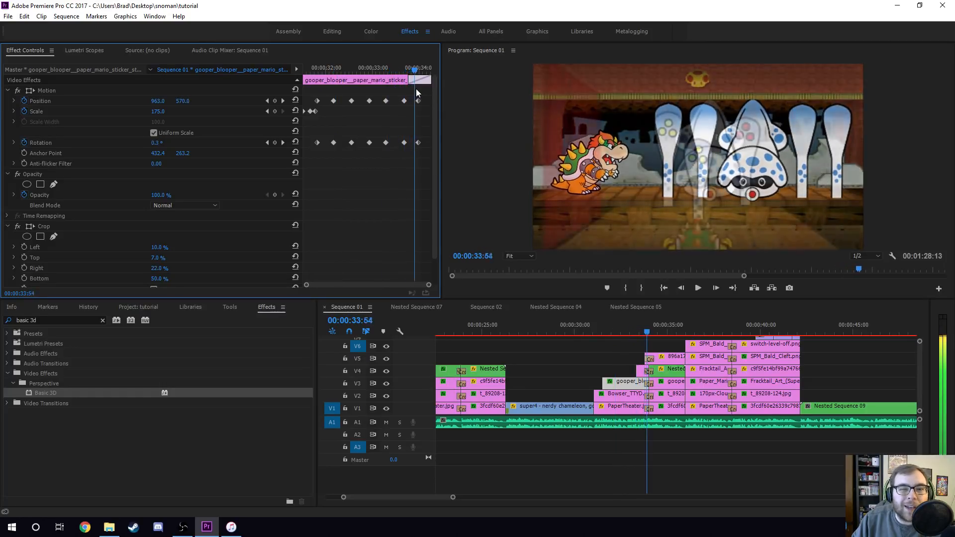
pyautogui.click(318, 70)
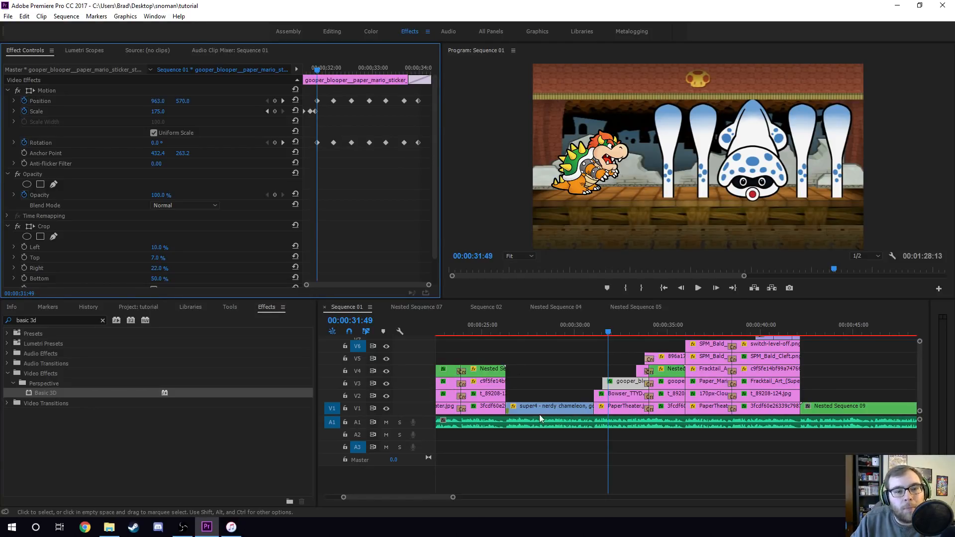
# - Compare the Bowser and Gooper Blooper clips and scrub the tentacle animation to 00:00:33:20
pyautogui.click(620, 396)
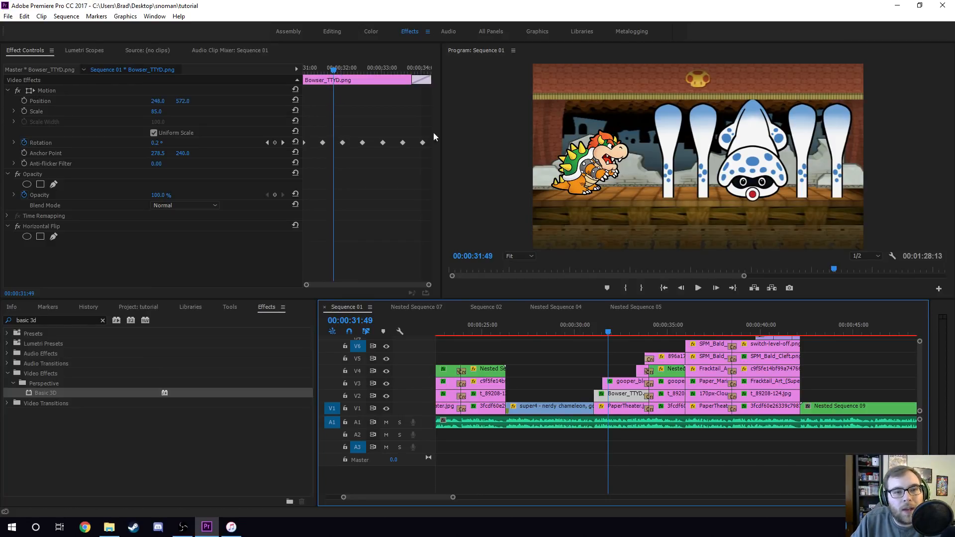
pyautogui.click(625, 382)
pyautogui.moveTo(318, 68); pyautogui.dragTo(353, 85)
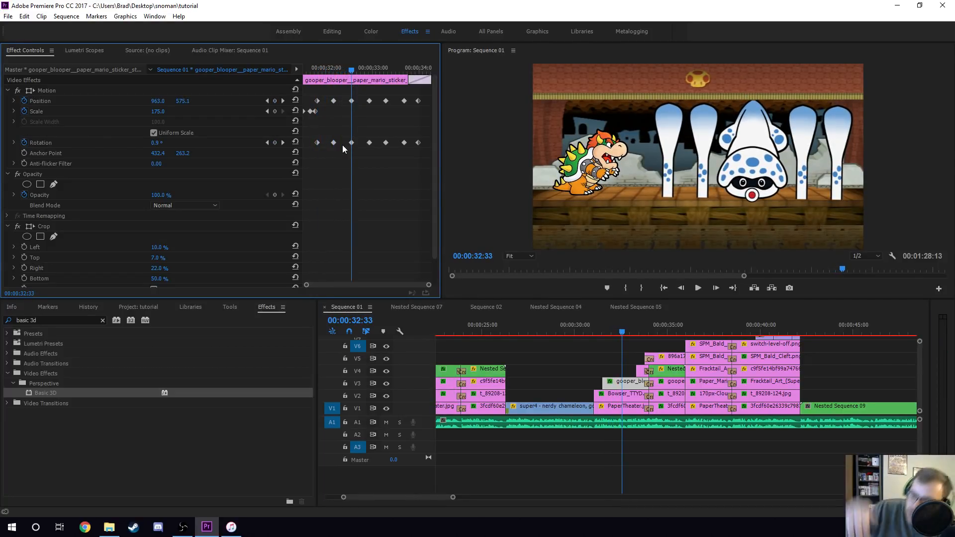
pyautogui.moveTo(356, 68); pyautogui.dragTo(388, 80)
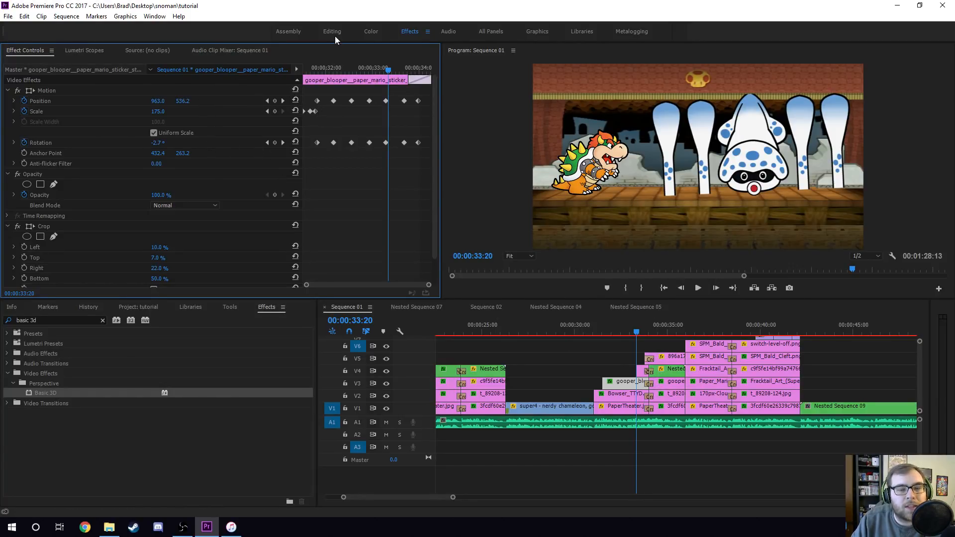
# - Inspect the Basic 3D stage background clip at 00:00:34:33 and the Gooper Blooper clip on V3
pyautogui.click(669, 409)
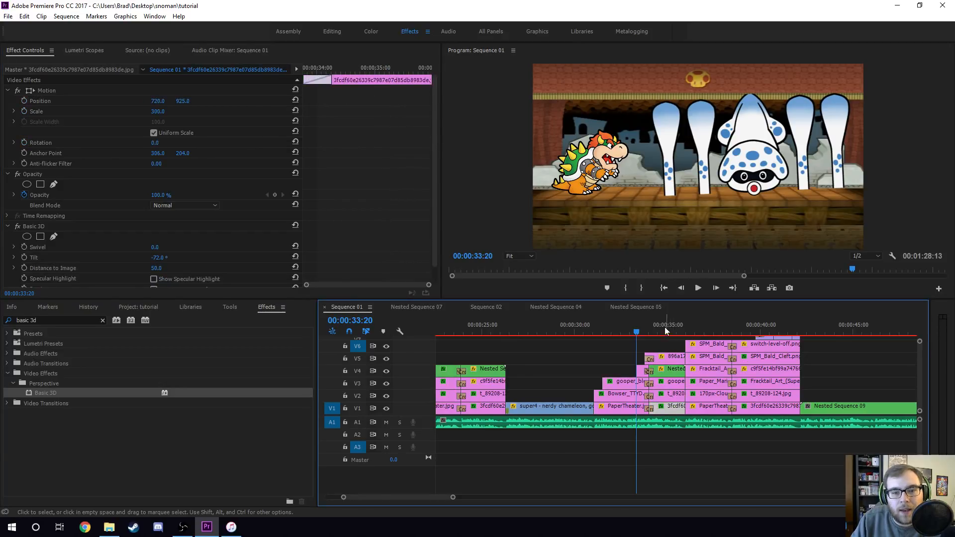
pyautogui.click(662, 330)
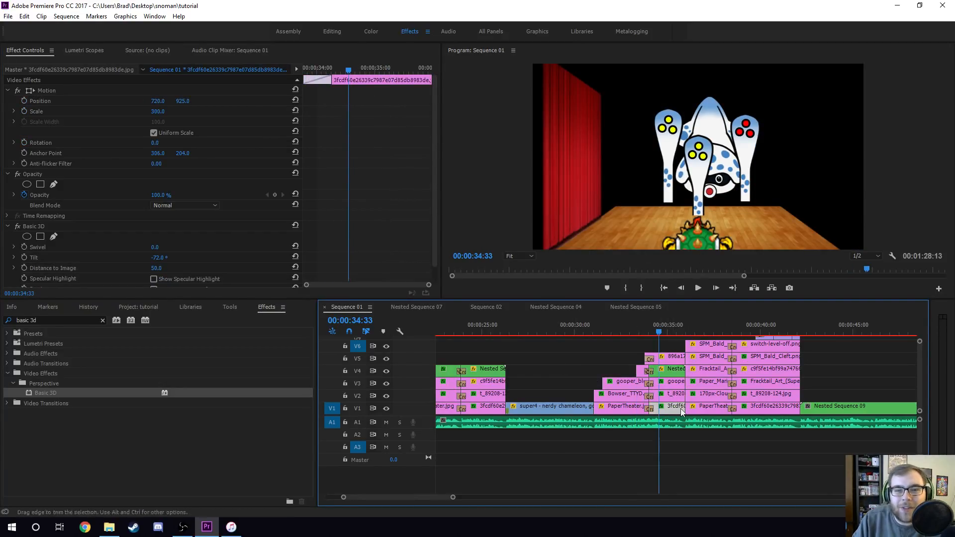
pyautogui.click(671, 384)
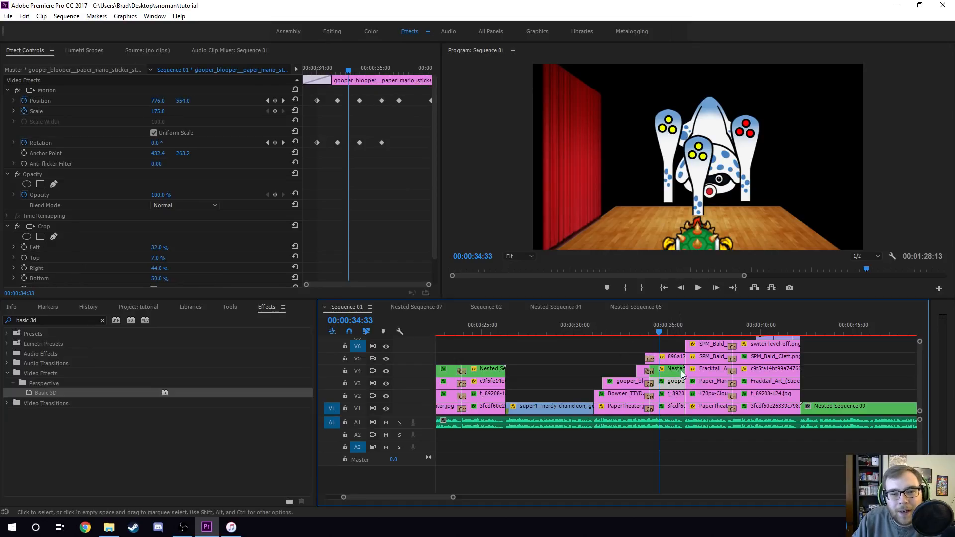
# - Select the Bowser shell image on V5 and try scrubbing its vertical position, then revert it
pyautogui.click(672, 364)
pyautogui.moveTo(187, 101); pyautogui.dragTo(389, 186)
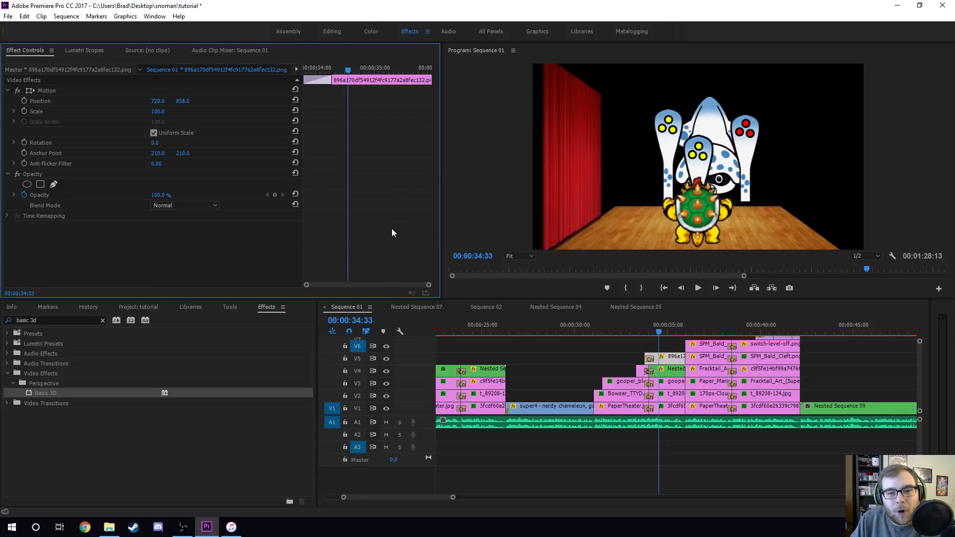
pyautogui.moveTo(393, 229); pyautogui.dragTo(387, 227)
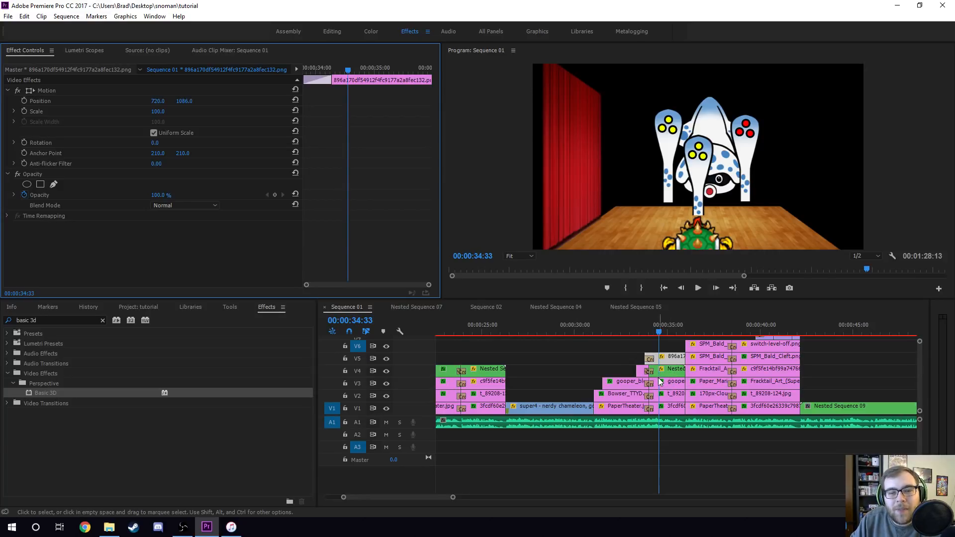
# - Move the playhead to 00:00:34:48, open Nested Sequence 07 and return to Sequence 01
pyautogui.click(623, 332)
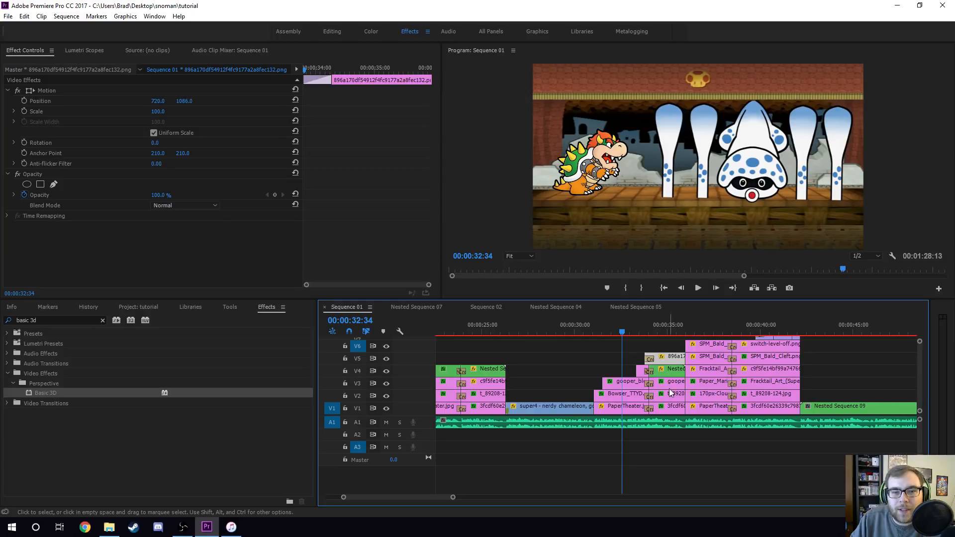
pyautogui.click(668, 332)
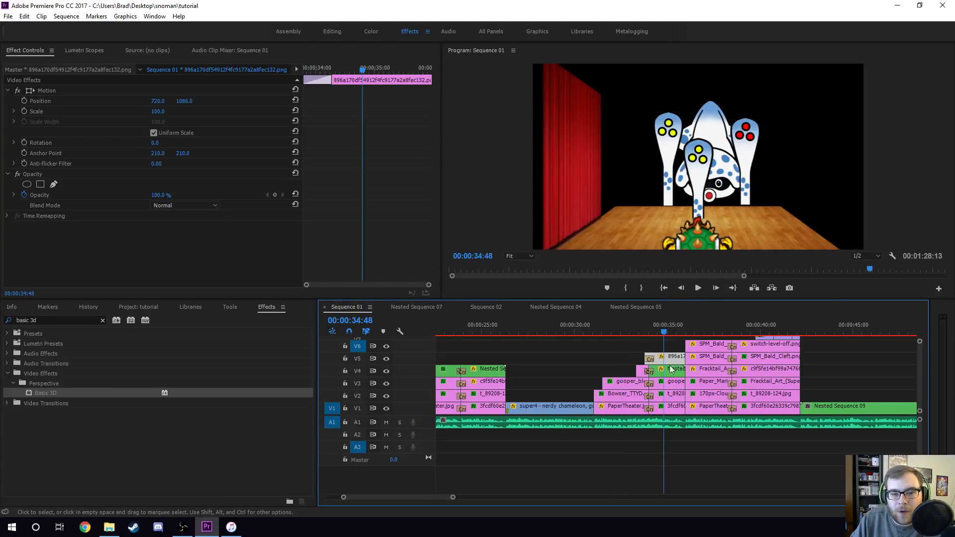
pyautogui.doubleClick(671, 371)
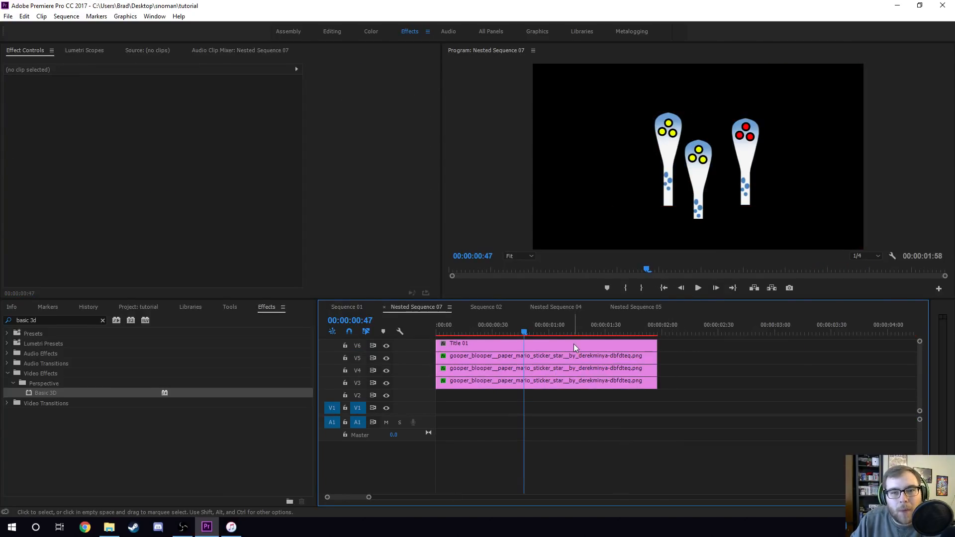
pyautogui.click(351, 310)
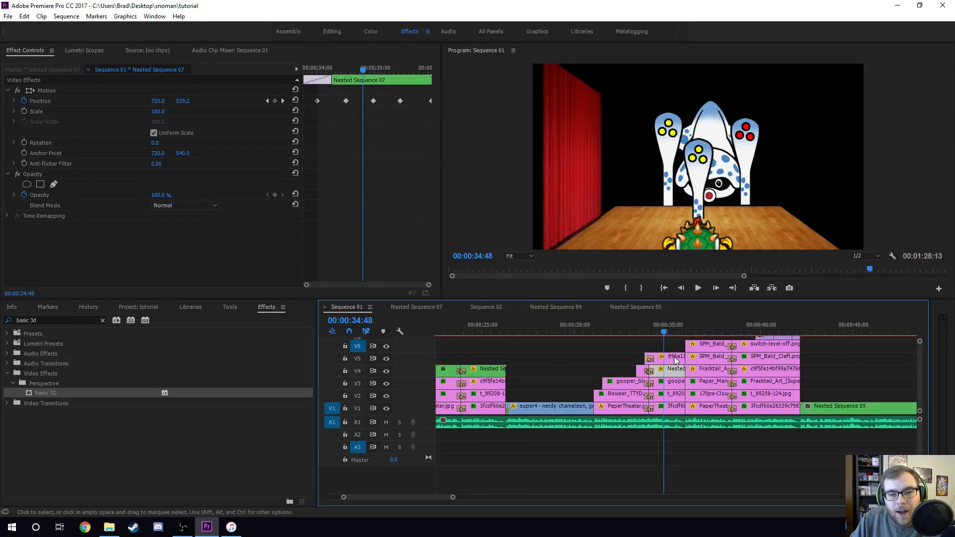
# - Try removing the Gooper Blooper clip's left and right crop by setting both to 0%, then undo both changes
pyautogui.click(672, 382)
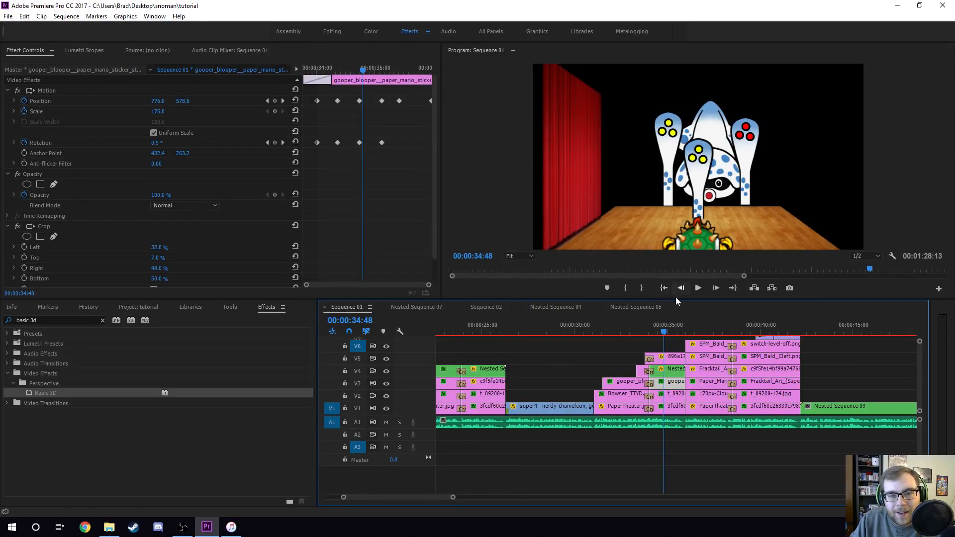
pyautogui.scroll(-1, 219, 232)
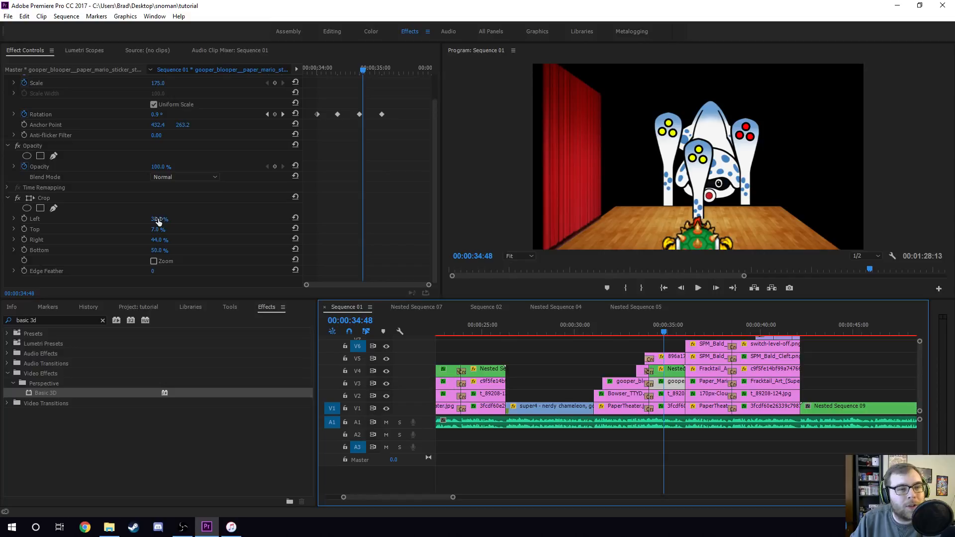
pyautogui.moveTo(158, 220); pyautogui.dragTo(106, 225)
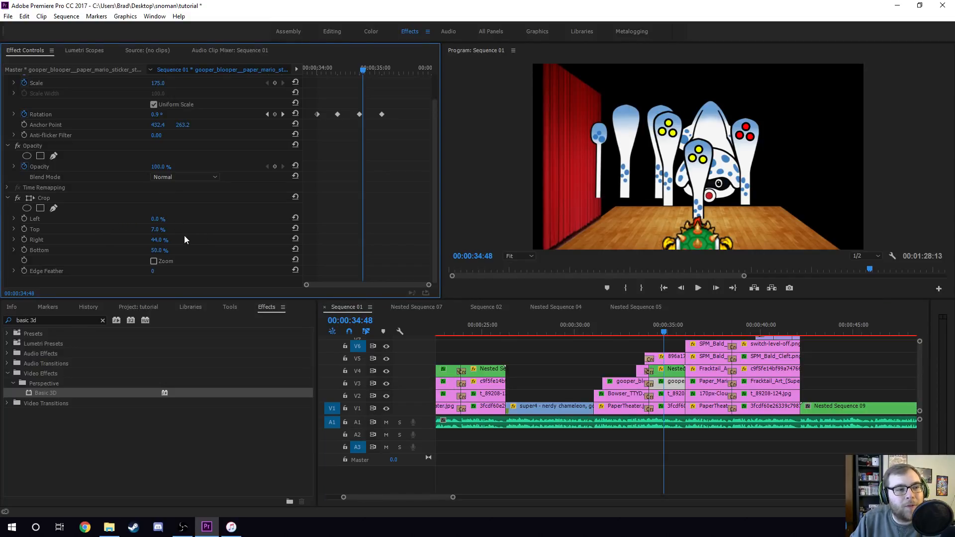
pyautogui.moveTo(160, 240); pyautogui.dragTo(123, 252)
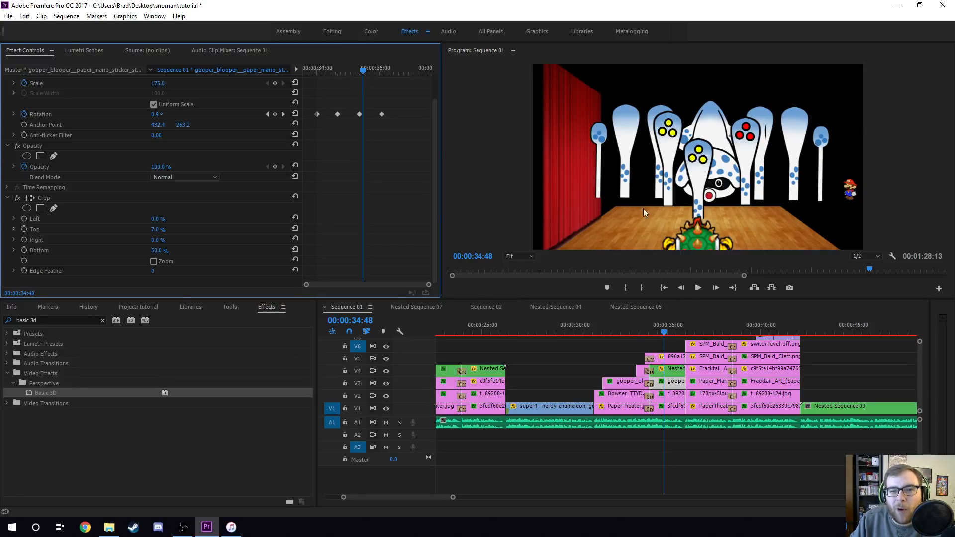
pyautogui.hotkey('ctrl', 'z')
pyautogui.hotkey('ctrl', 'z')
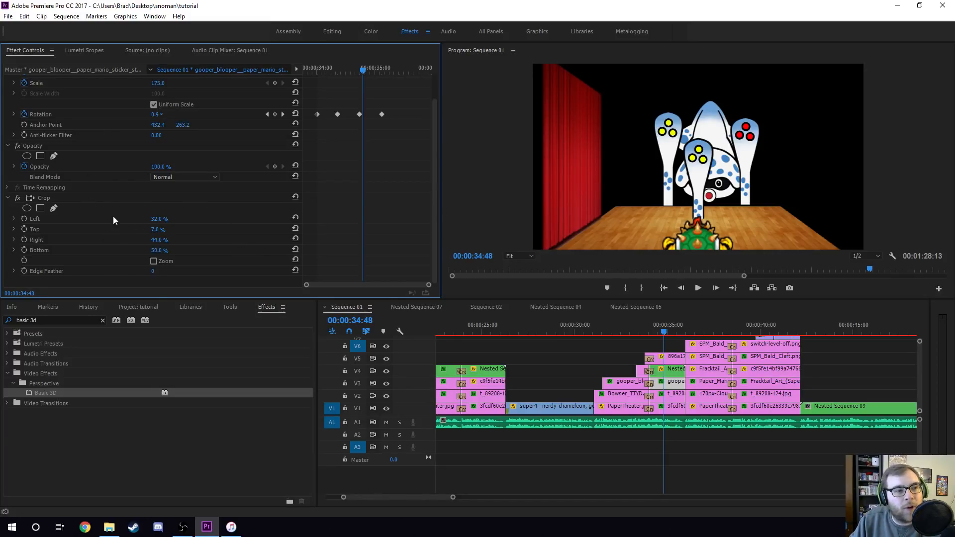
# - Open the Gooper Blooper sticker sheet image from the project bin in the Source Monitor and return to Effect Controls
pyautogui.click(140, 307)
pyautogui.scroll(5, 159, 400)
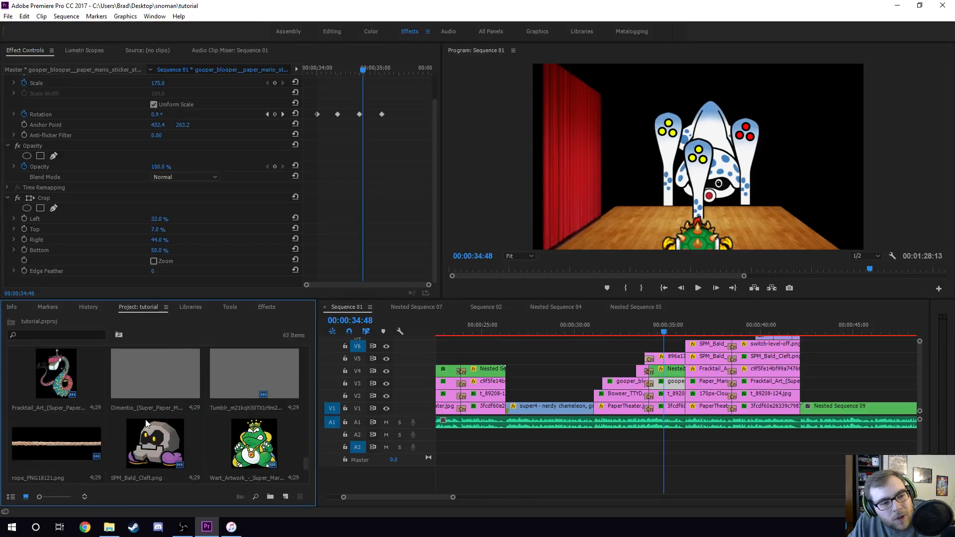
pyautogui.scroll(4, 55, 393)
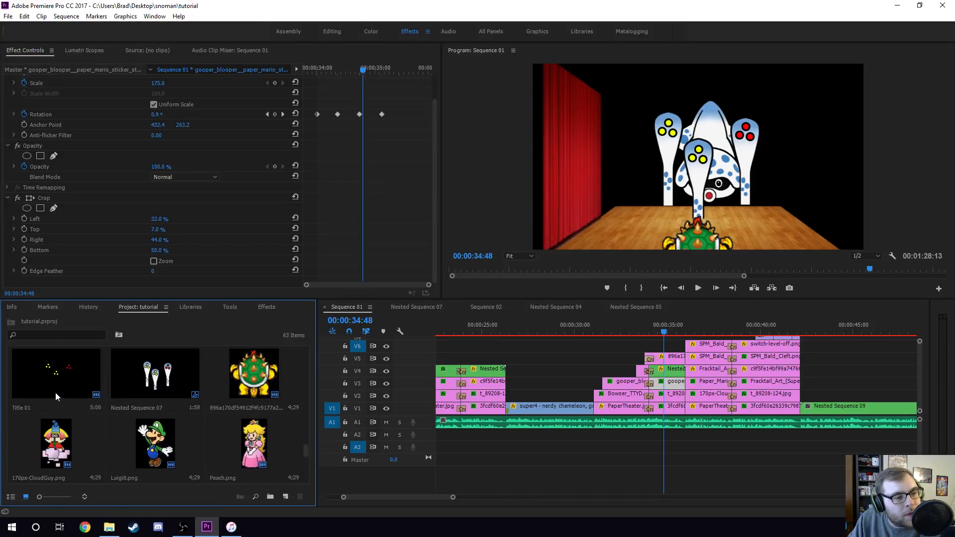
pyautogui.scroll(1, 151, 377)
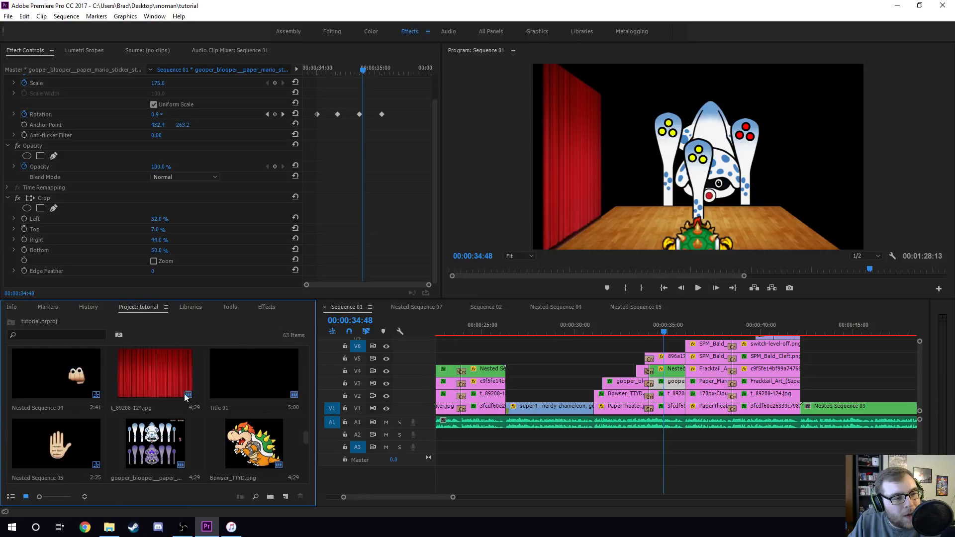
pyautogui.click(165, 442)
pyautogui.scroll(-1, 177, 448)
pyautogui.doubleClick(156, 374)
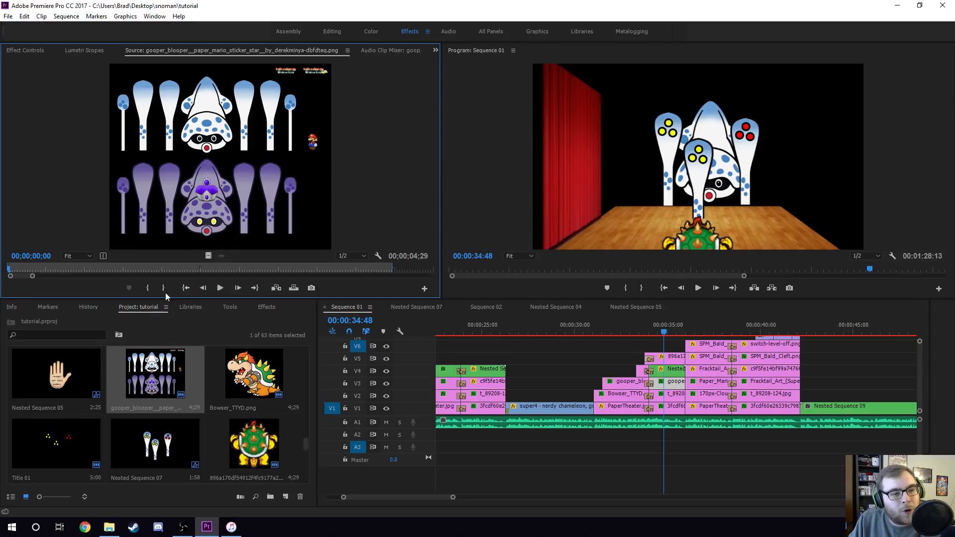
pyautogui.click(25, 50)
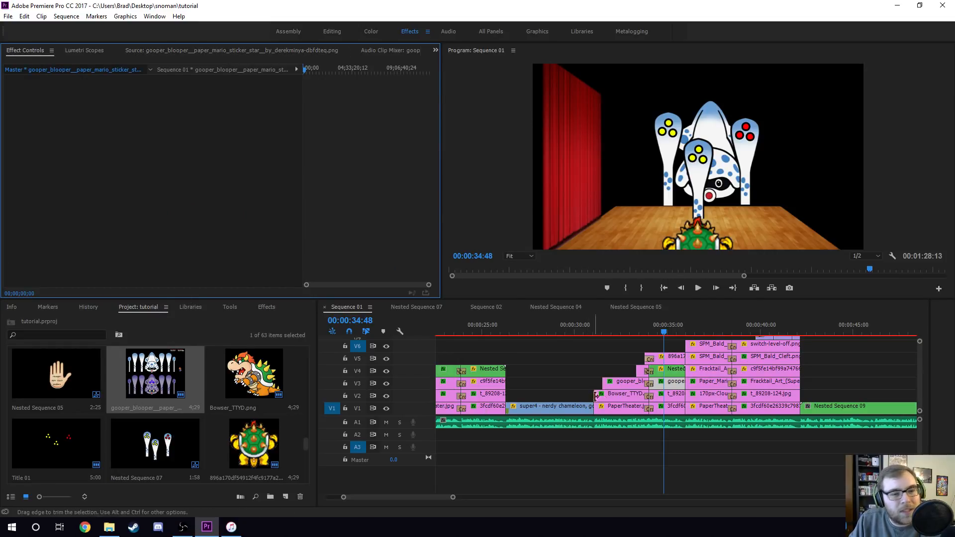
# - Open Nested Sequence 07 and inspect the crop and position settings of its three Gooper Blooper tentacle clips
pyautogui.click(676, 379)
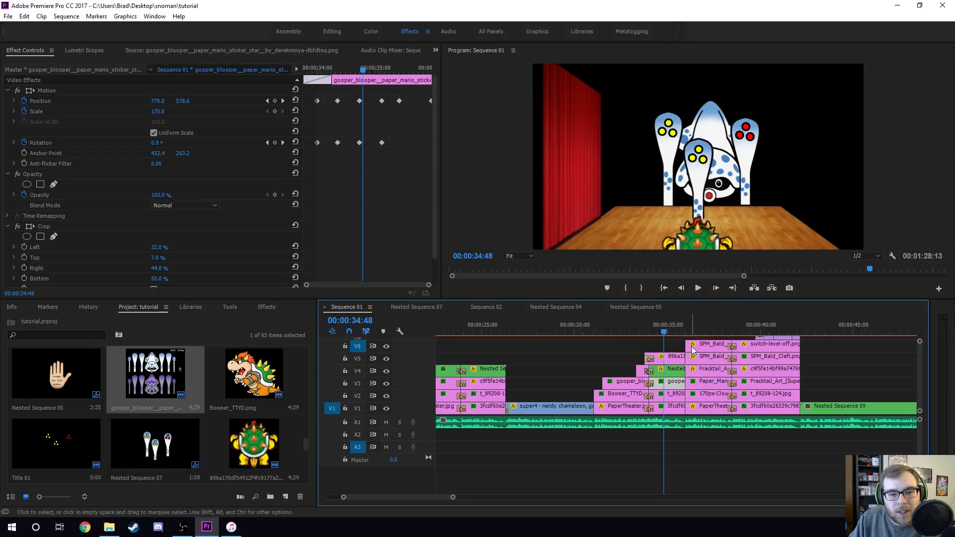
pyautogui.doubleClick(677, 371)
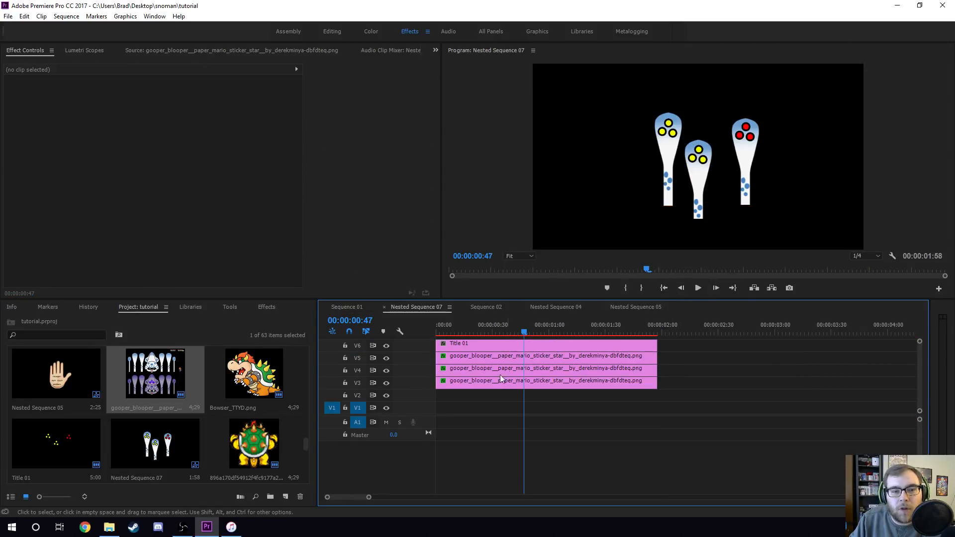
pyautogui.click(493, 383)
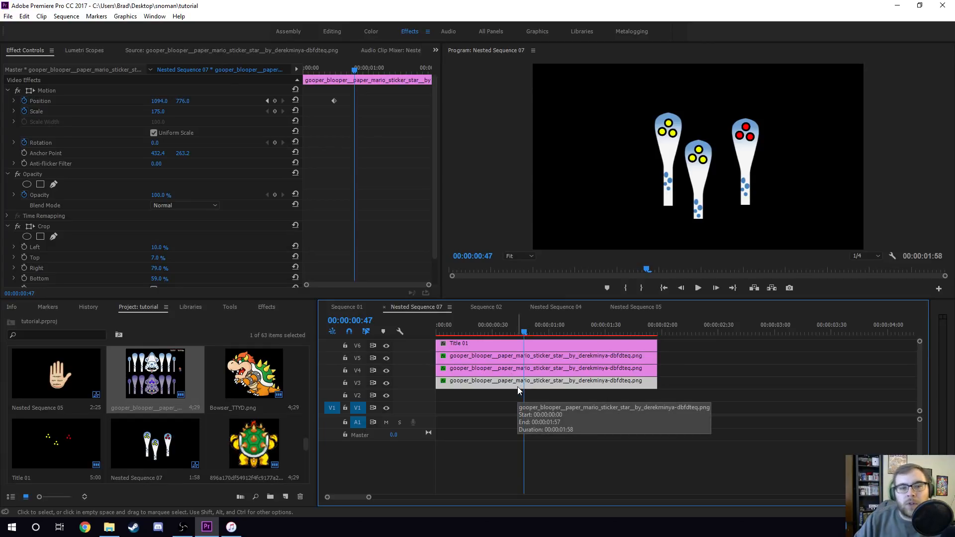
pyautogui.scroll(-1, 255, 245)
pyautogui.scroll(-2, 255, 249)
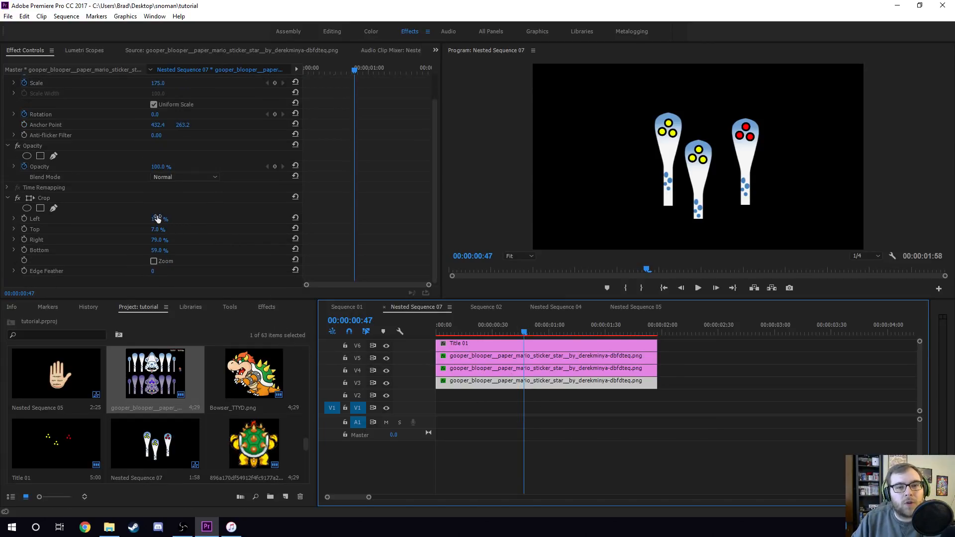
pyautogui.click(608, 371)
pyautogui.click(607, 357)
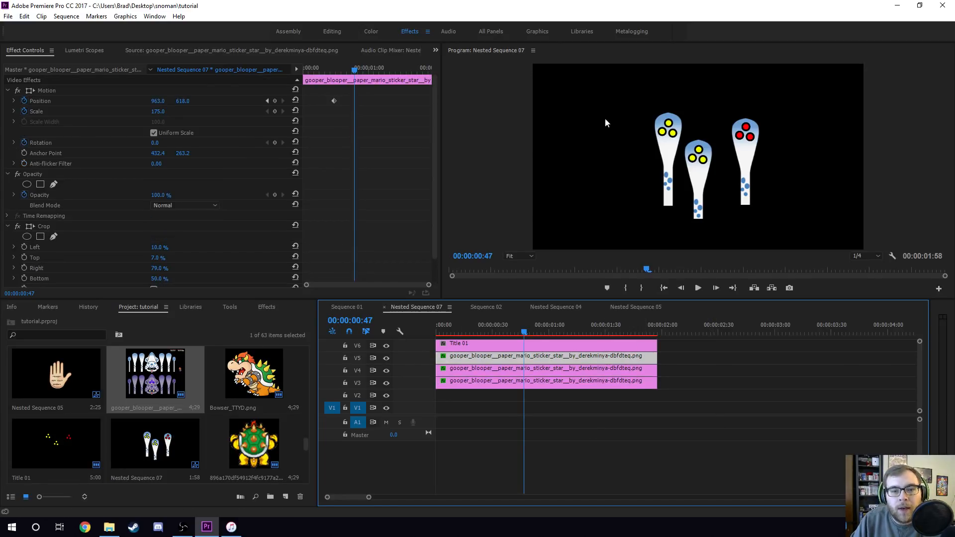
# - Open Title 01 in the Legacy Title editor and drag the red eye circles off the tentacle and back
pyautogui.click(537, 346)
pyautogui.doubleClick(512, 345)
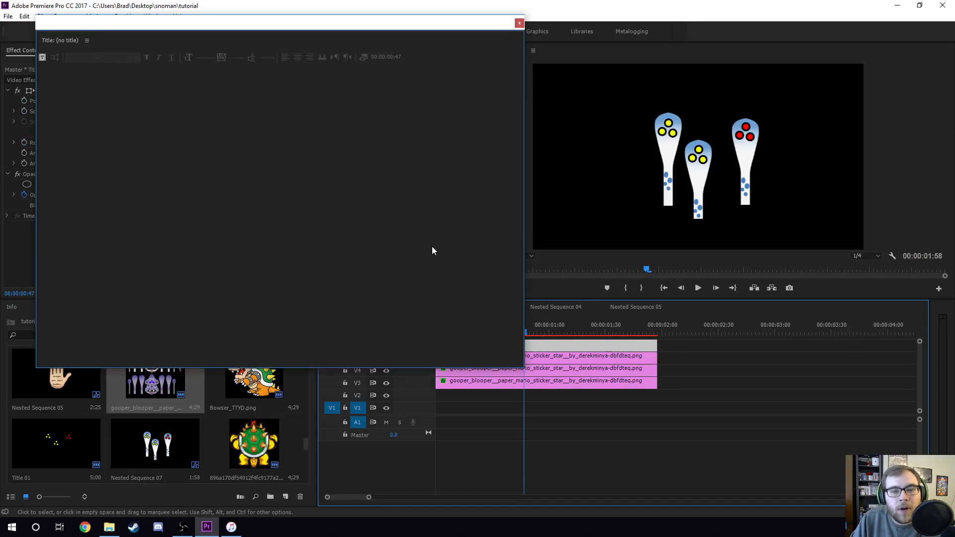
pyautogui.click(43, 42)
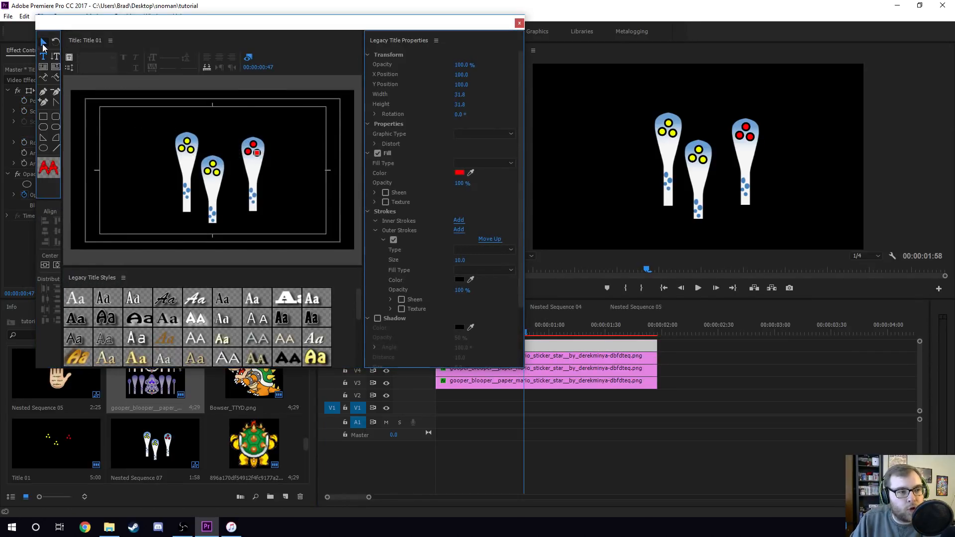
pyautogui.click(254, 150)
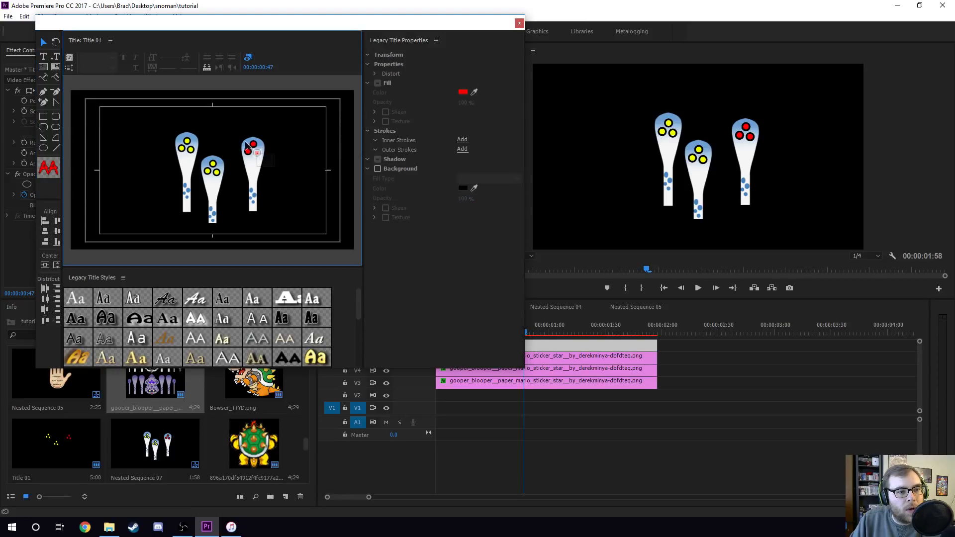
pyautogui.moveTo(256, 156); pyautogui.dragTo(284, 143)
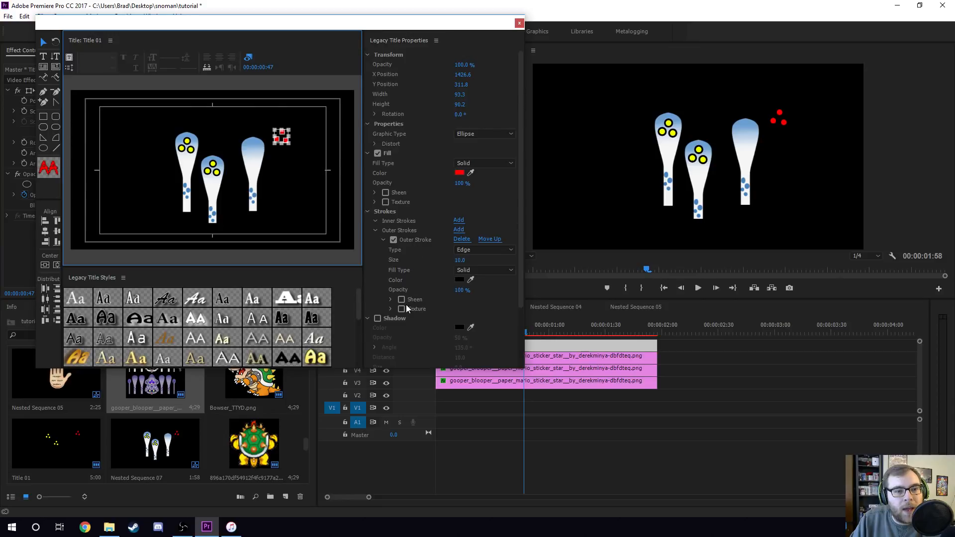
pyautogui.scroll(-1, 416, 327)
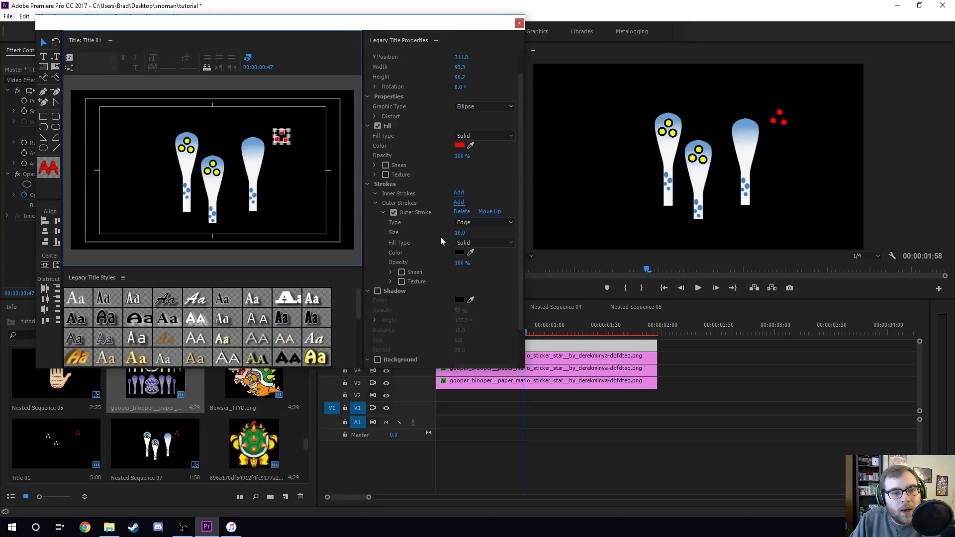
pyautogui.moveTo(285, 143); pyautogui.dragTo(259, 154)
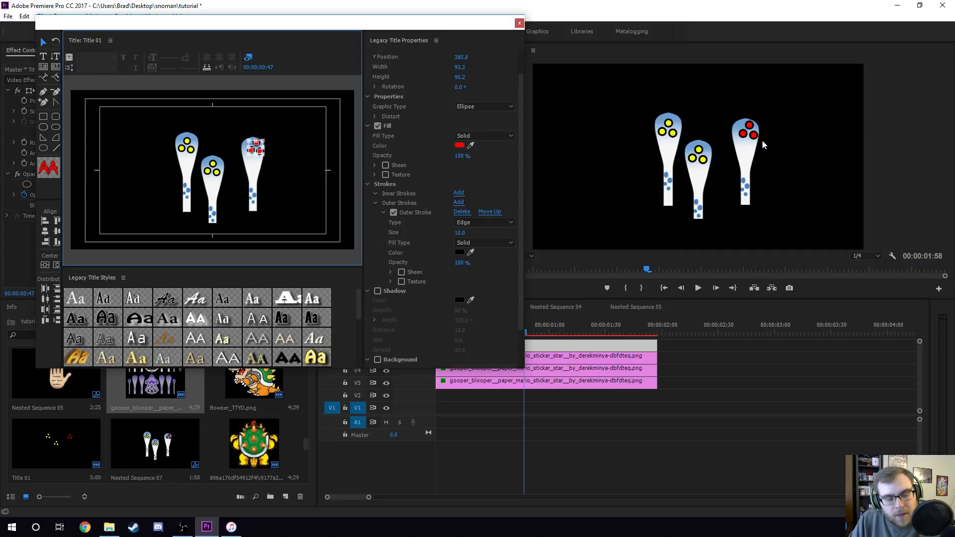
# - Select the yellow eye circles on the first tentacle to view their properties, then close the title editor
pyautogui.click(207, 171)
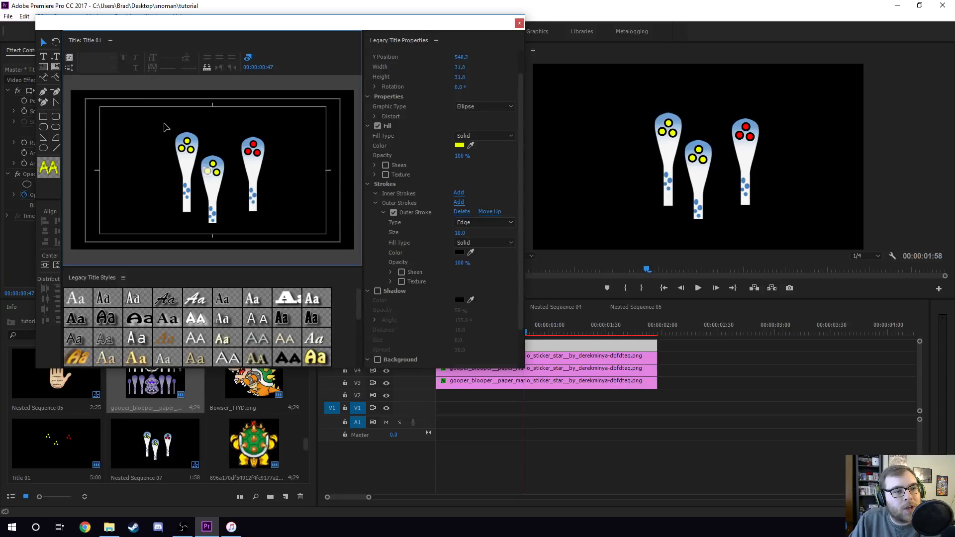
pyautogui.moveTo(166, 127); pyautogui.dragTo(198, 153)
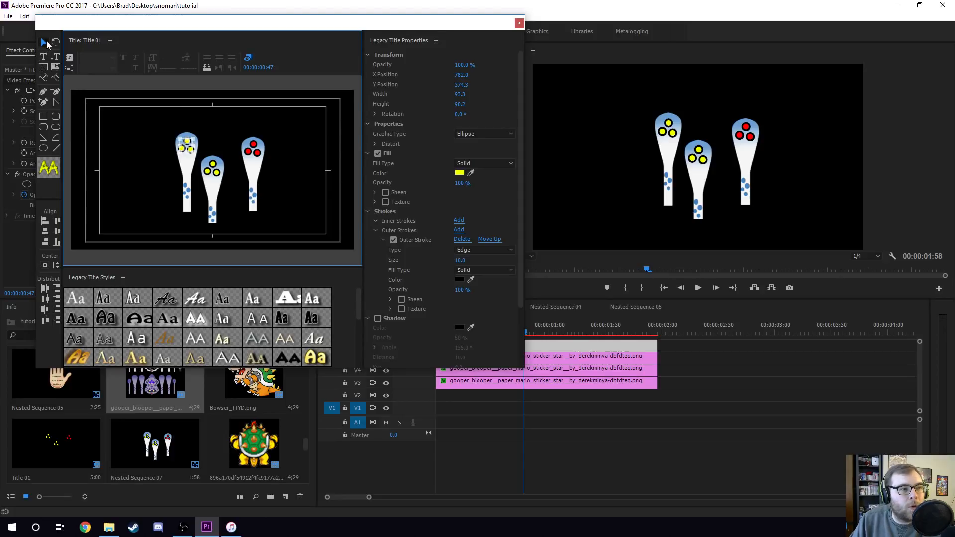
pyautogui.click(290, 138)
pyautogui.click(519, 23)
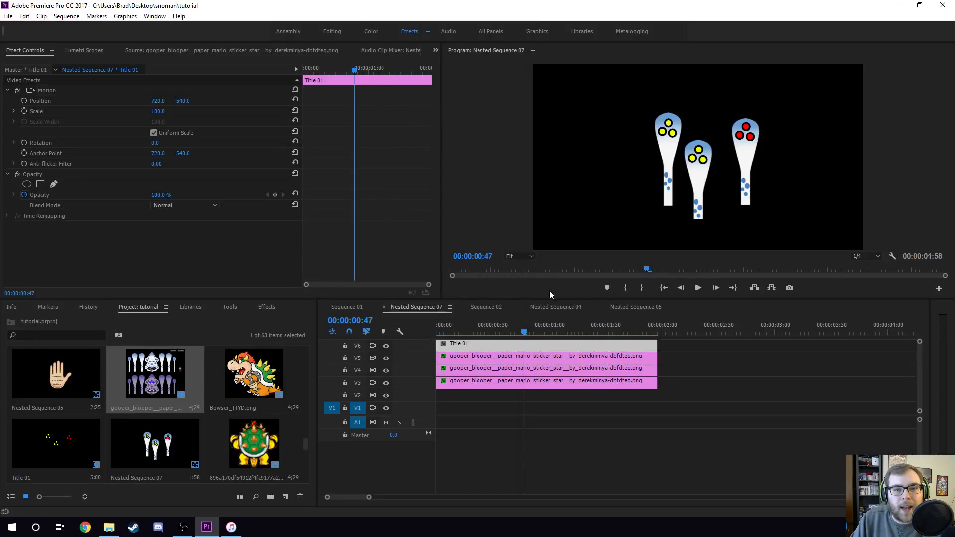
# - Return to Sequence 01 at 00:00:34:49 and compare the effect settings of the Gooper Blooper, stage background and shell clips
pyautogui.click(351, 306)
pyautogui.click(581, 335)
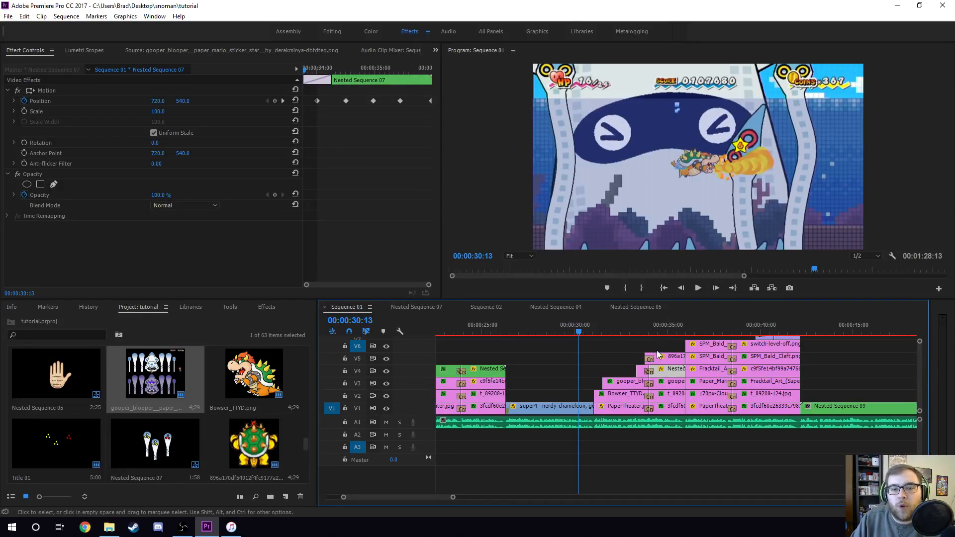
pyautogui.click(664, 324)
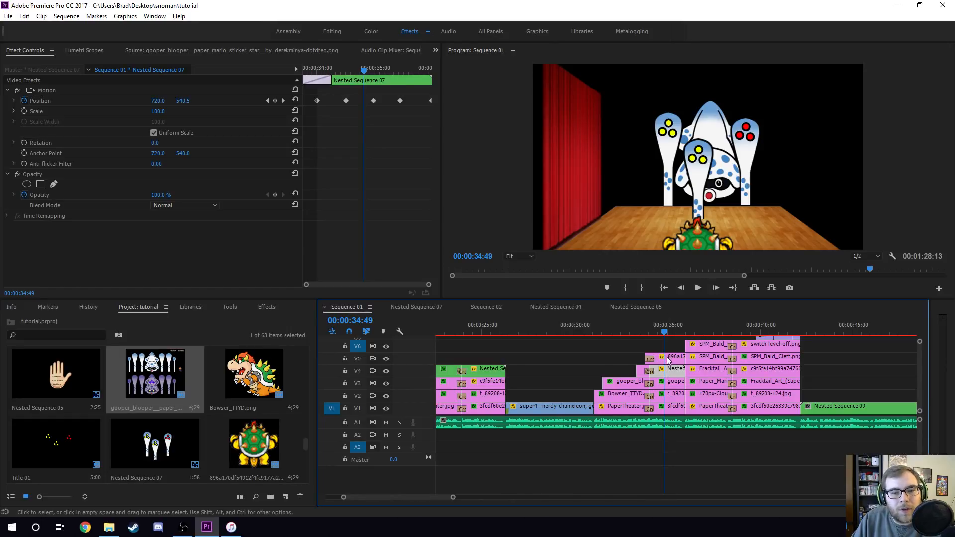
pyautogui.click(670, 382)
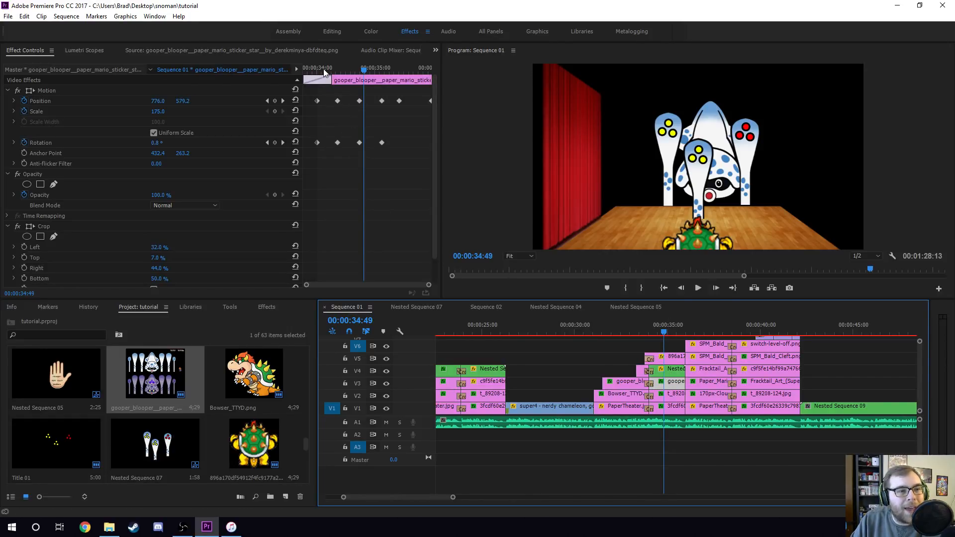
pyautogui.click(670, 395)
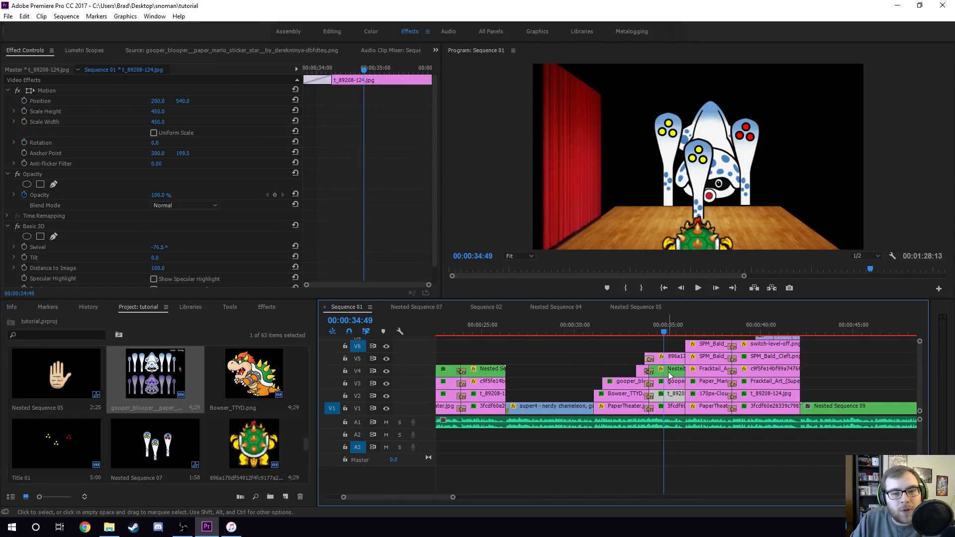
pyautogui.click(670, 382)
pyautogui.click(670, 357)
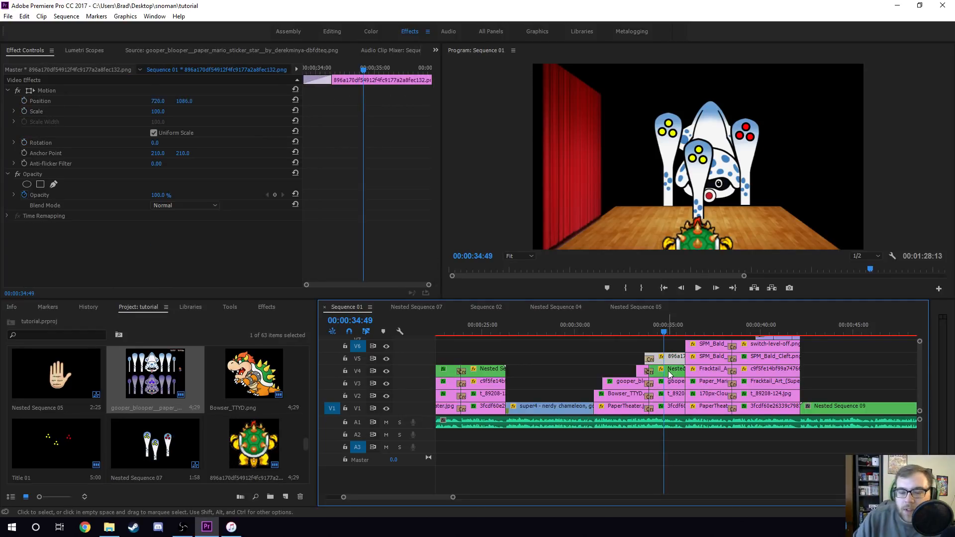
pyautogui.click(676, 384)
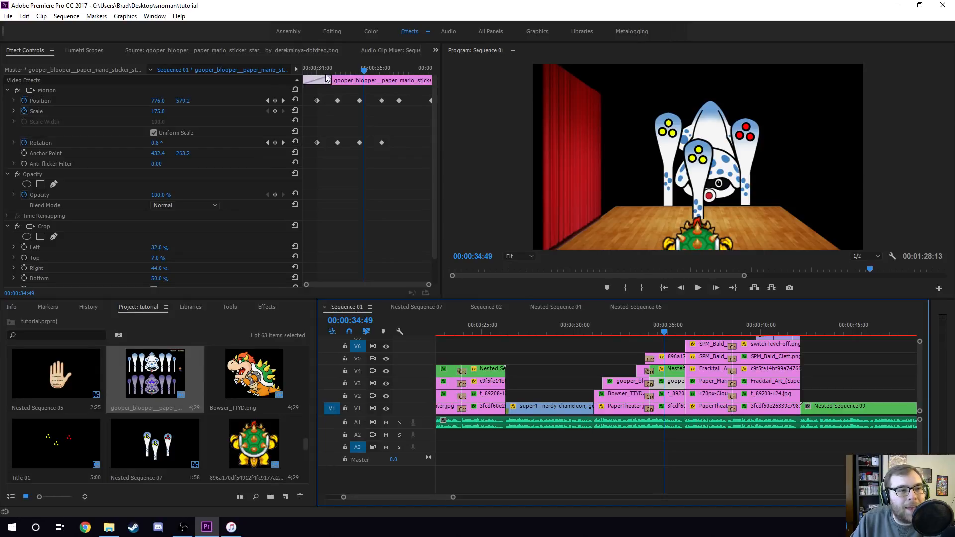
# - Scrub the Gooper Blooper clip and step through its Rotation keyframes to 00:00:35:08
pyautogui.moveTo(321, 70); pyautogui.dragTo(378, 83)
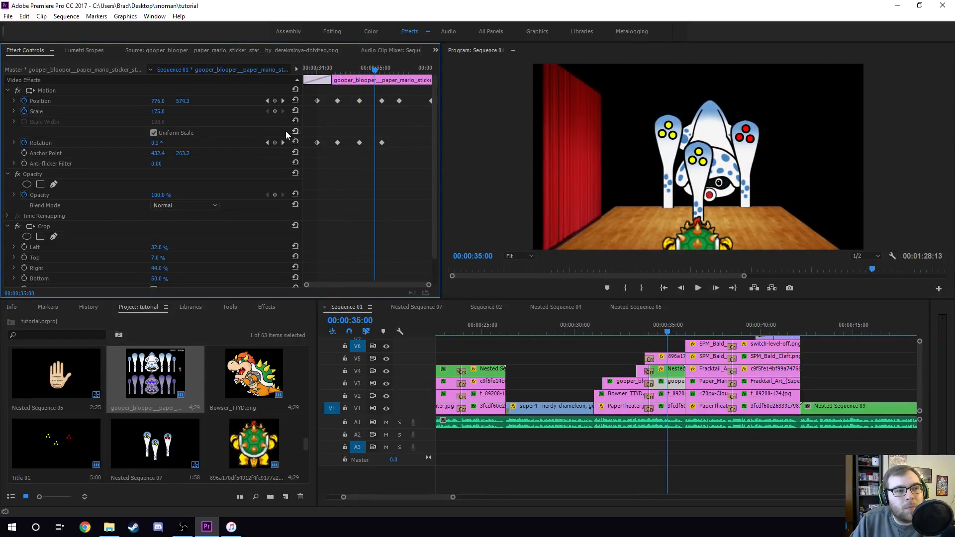
pyautogui.click(268, 143)
pyautogui.click(267, 143)
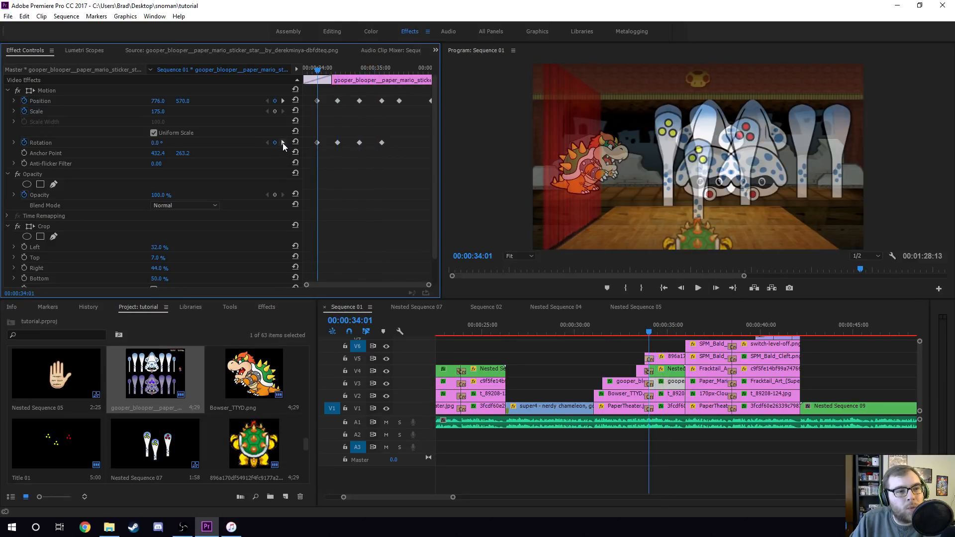
pyautogui.click(283, 143)
pyautogui.click(282, 142)
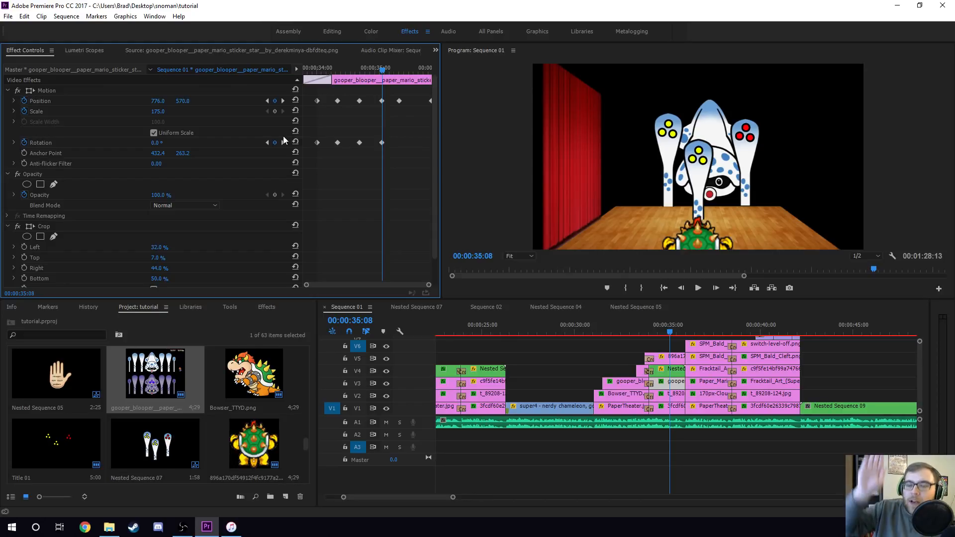
# - Select the Nested Sequence 07 clip and jump to its previous Position keyframe
pyautogui.click(677, 373)
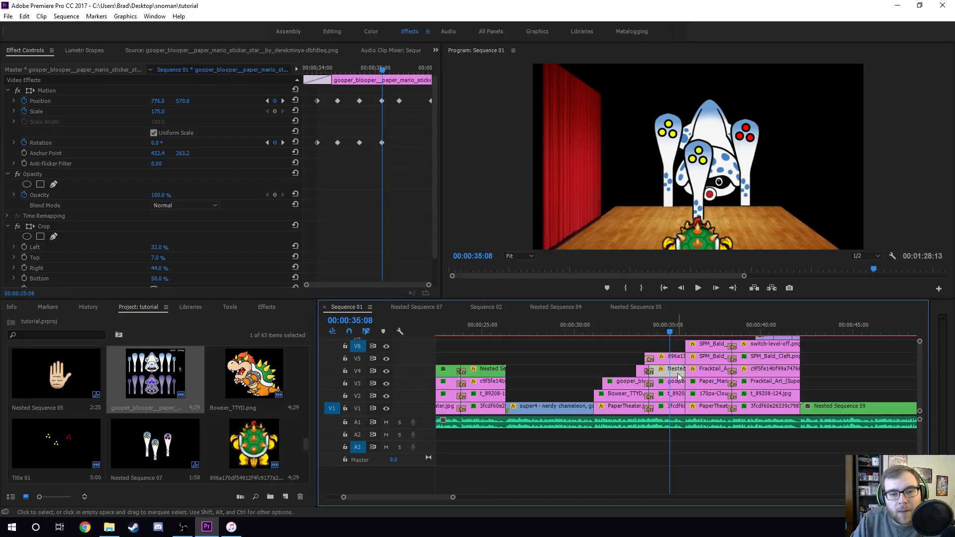
pyautogui.click(266, 101)
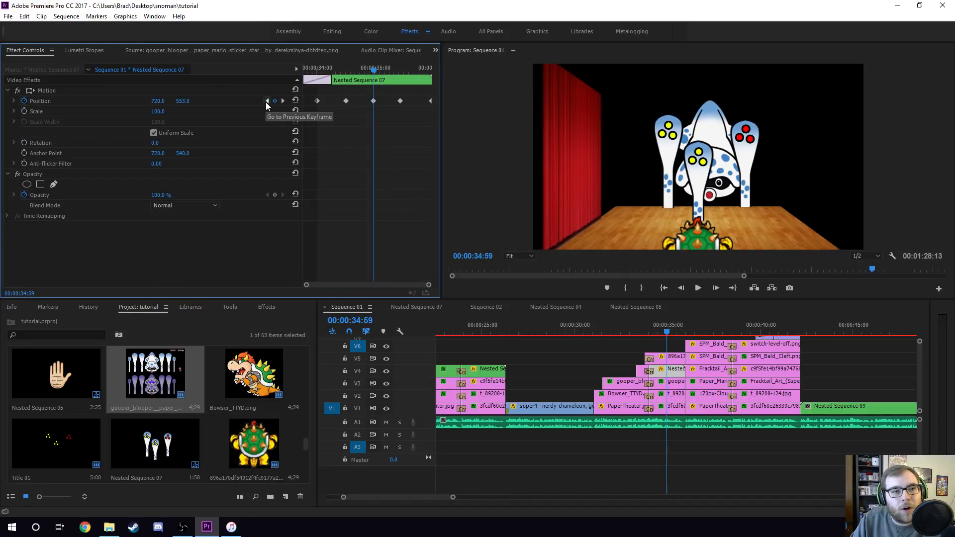
# - Step back and forth between the Nested Sequence 07 clip's Position keyframes
pyautogui.click(266, 102)
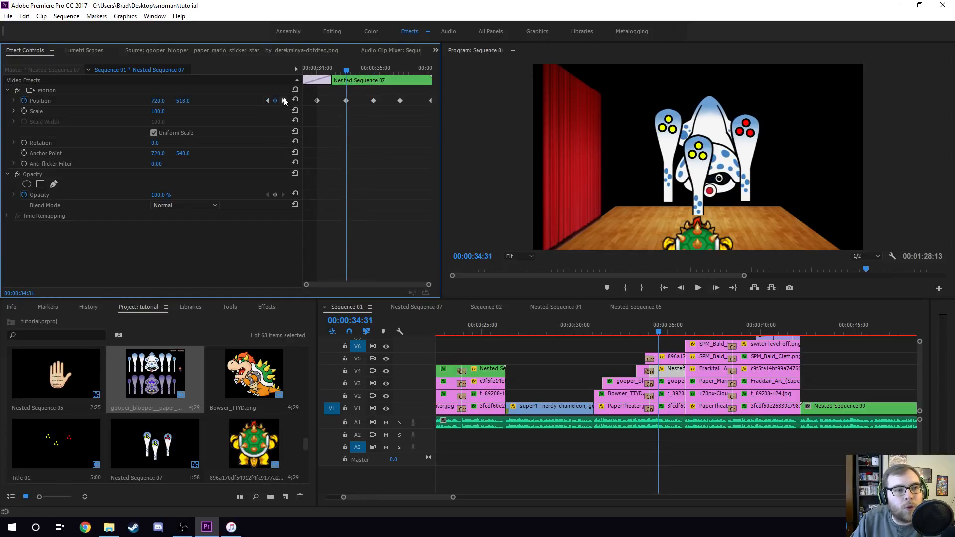
pyautogui.click(283, 101)
pyautogui.click(284, 100)
pyautogui.click(283, 100)
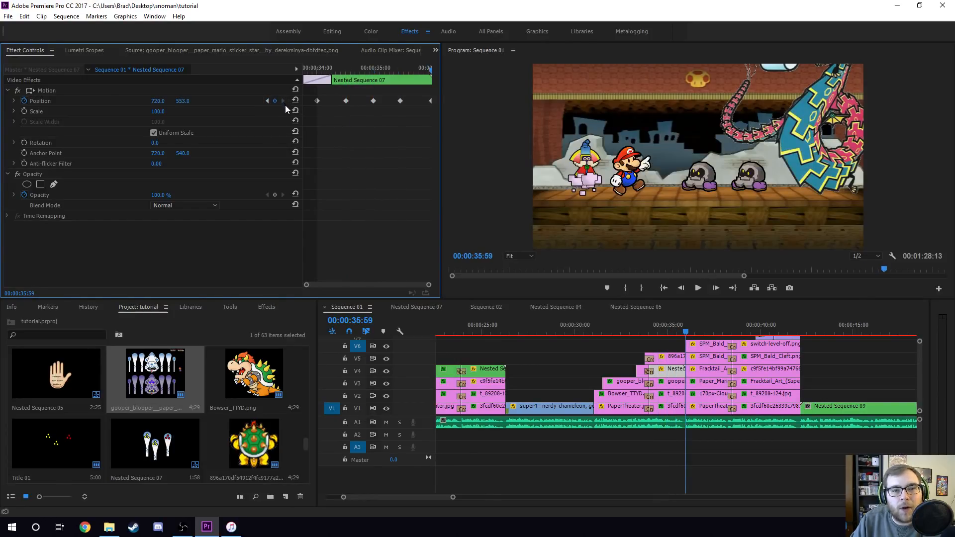
pyautogui.click(266, 101)
pyautogui.click(266, 101)
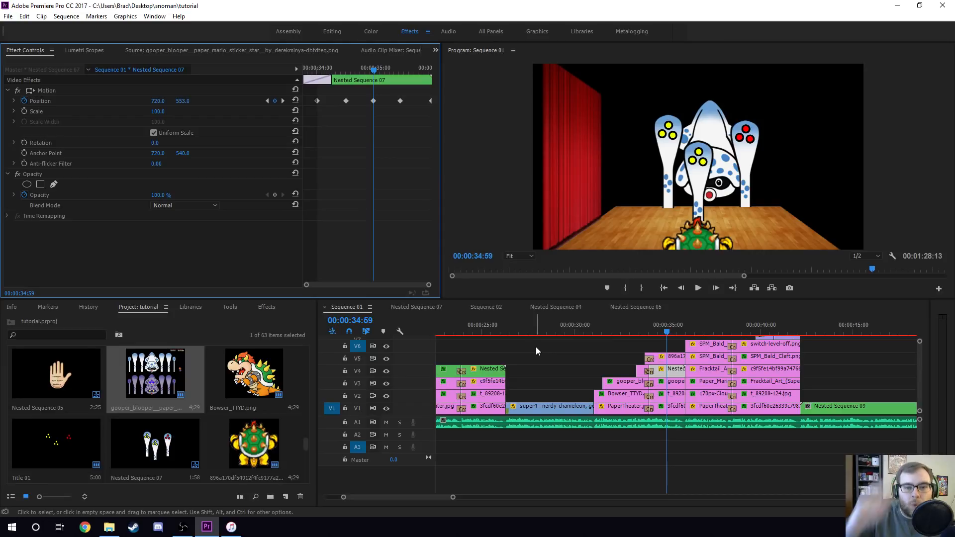
# - Scrub the Sequence 01 playhead through the stage section, ending at 00:00:36:46
pyautogui.click(482, 332)
pyautogui.click(442, 332)
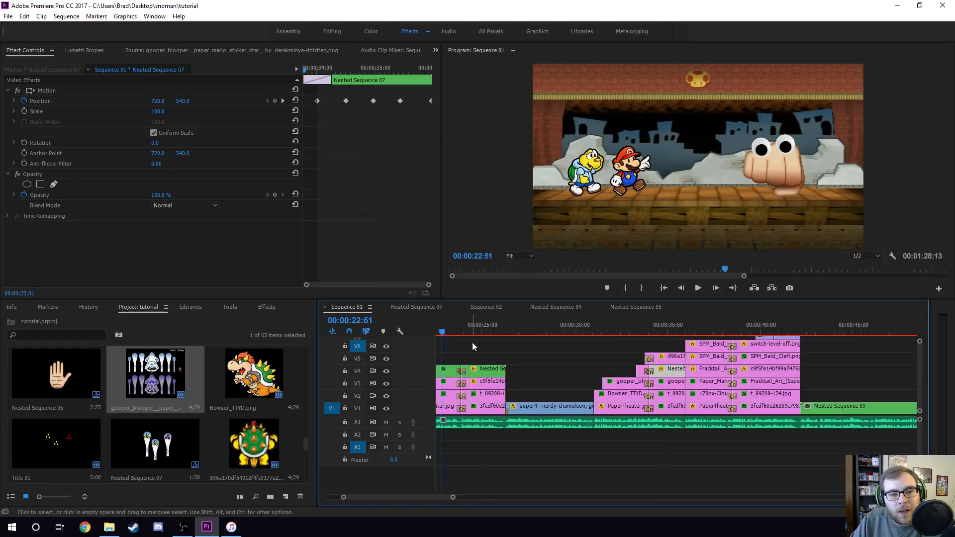
pyautogui.click(663, 329)
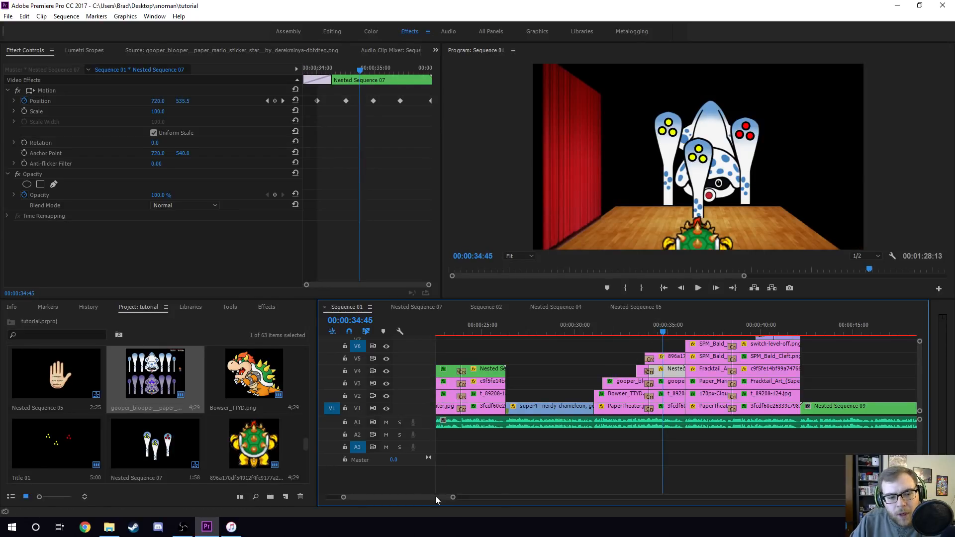
pyautogui.scroll(-3, 435, 498)
pyautogui.moveTo(435, 497); pyautogui.dragTo(442, 497)
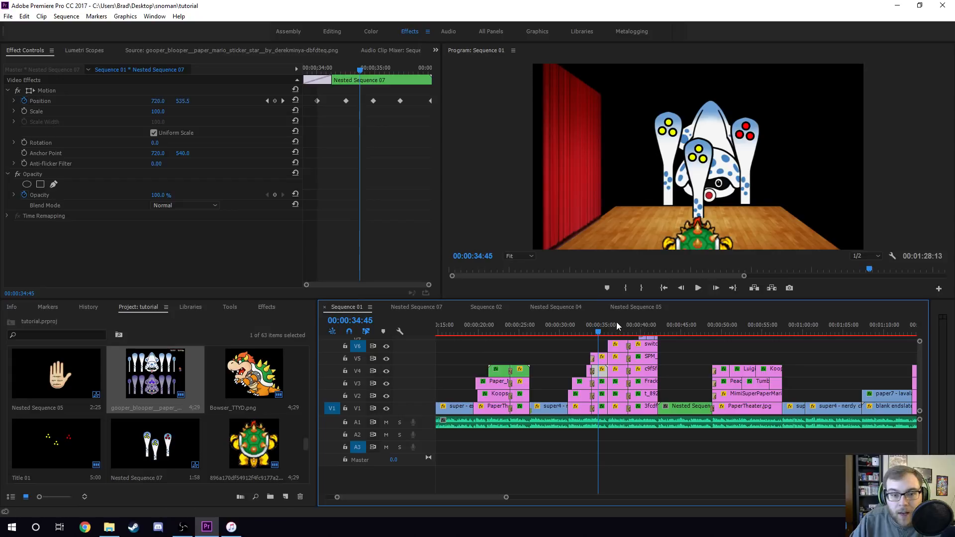
pyautogui.click(615, 329)
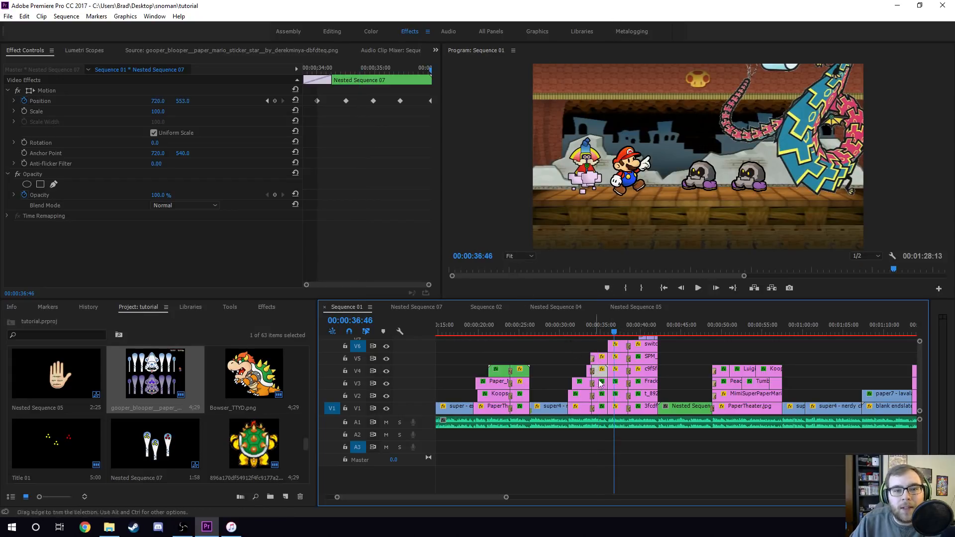
pyautogui.scroll(3, 496, 496)
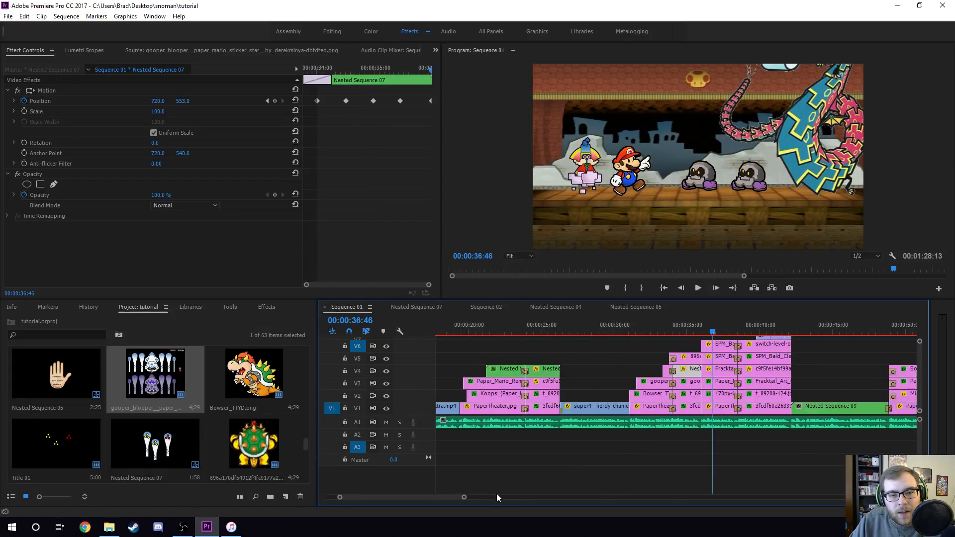
pyautogui.scroll(3, 459, 497)
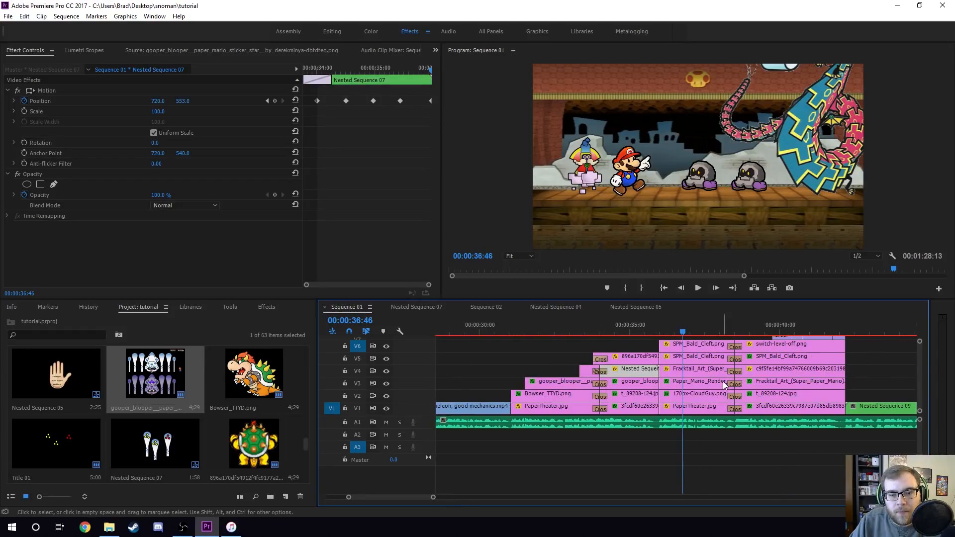
# - Select the 170px-CloudGuy and Paper_Mario_Render clips and scrub through their Motion keyframes
pyautogui.click(700, 411)
pyautogui.click(701, 397)
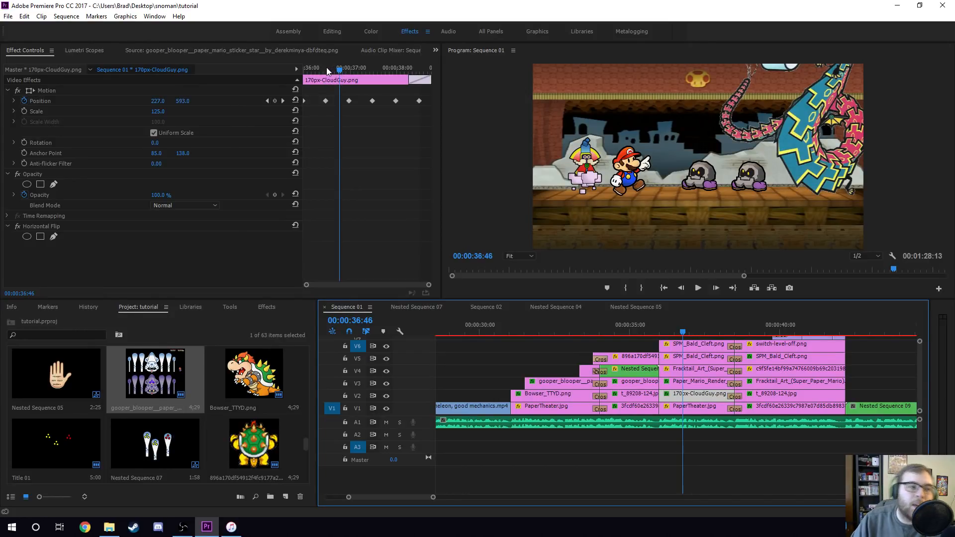
pyautogui.click(704, 387)
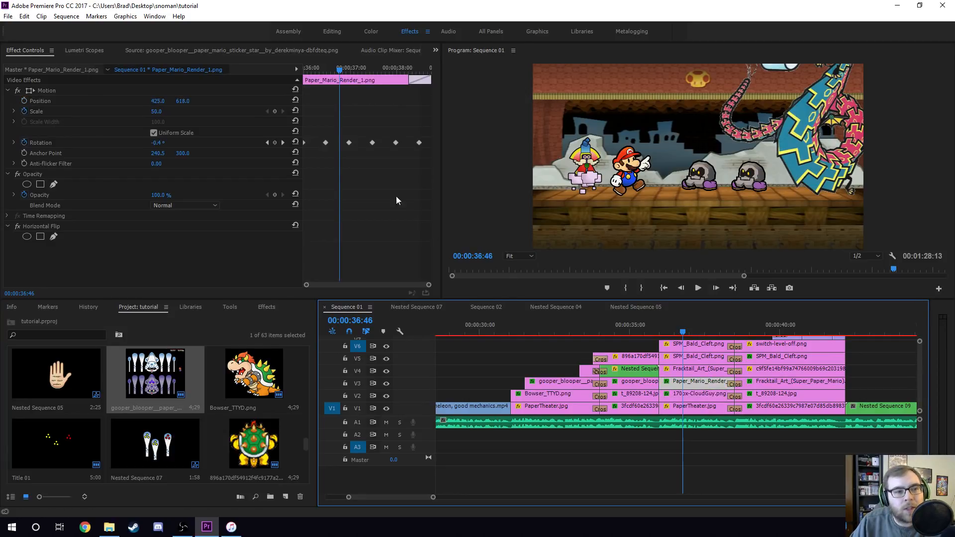
pyautogui.click(694, 394)
pyautogui.moveTo(329, 69); pyautogui.dragTo(366, 79)
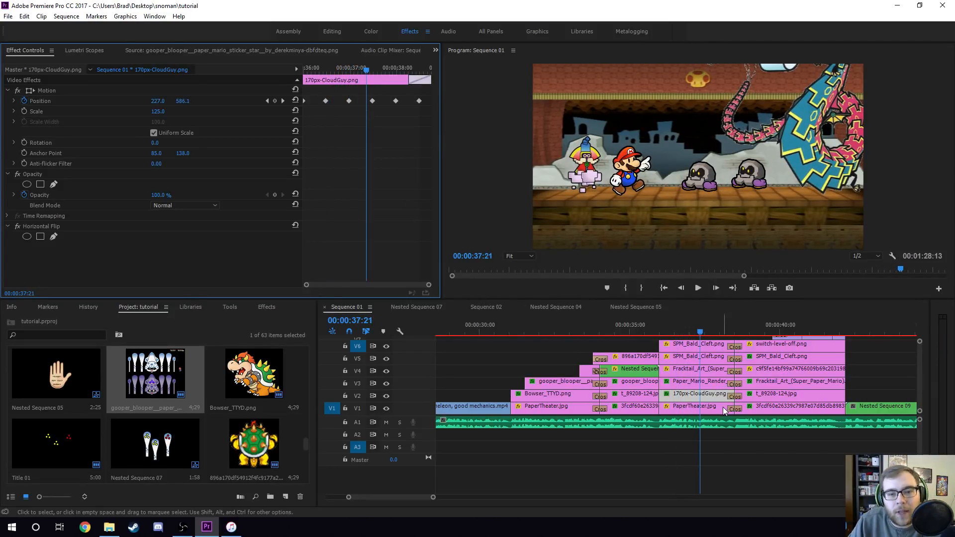
# - Select the Fracktail_Art clip and scrub through its Rotation keyframes
pyautogui.click(685, 375)
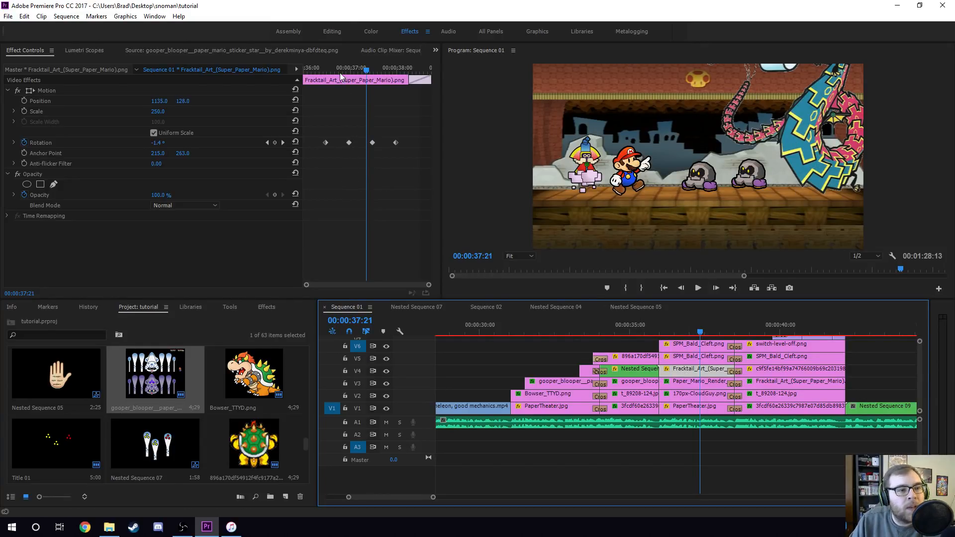
pyautogui.moveTo(323, 69); pyautogui.dragTo(369, 80)
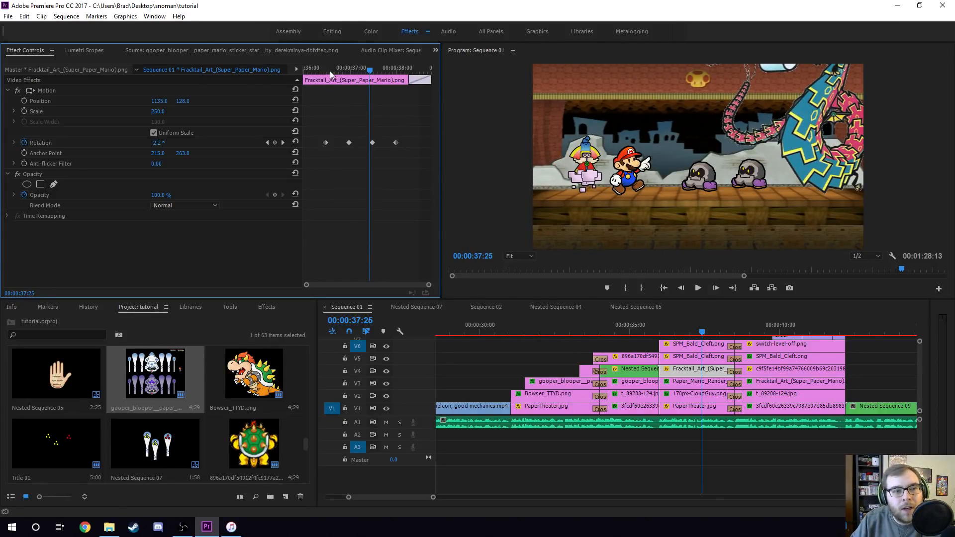
pyautogui.moveTo(325, 70); pyautogui.dragTo(355, 82)
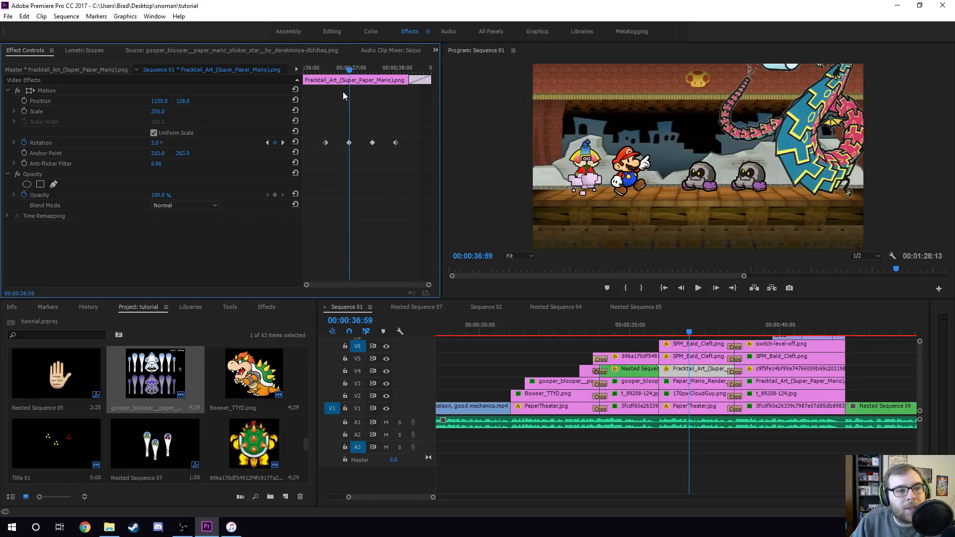
# - Select the two SPM_Bald_Cleft clips in turn and scrub through their Position keyframes
pyautogui.click(691, 361)
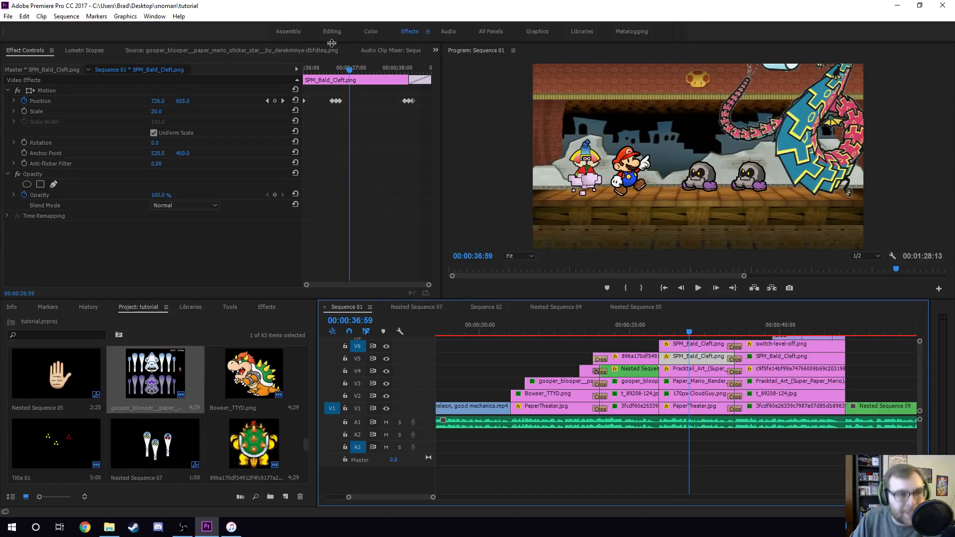
pyautogui.click(323, 68)
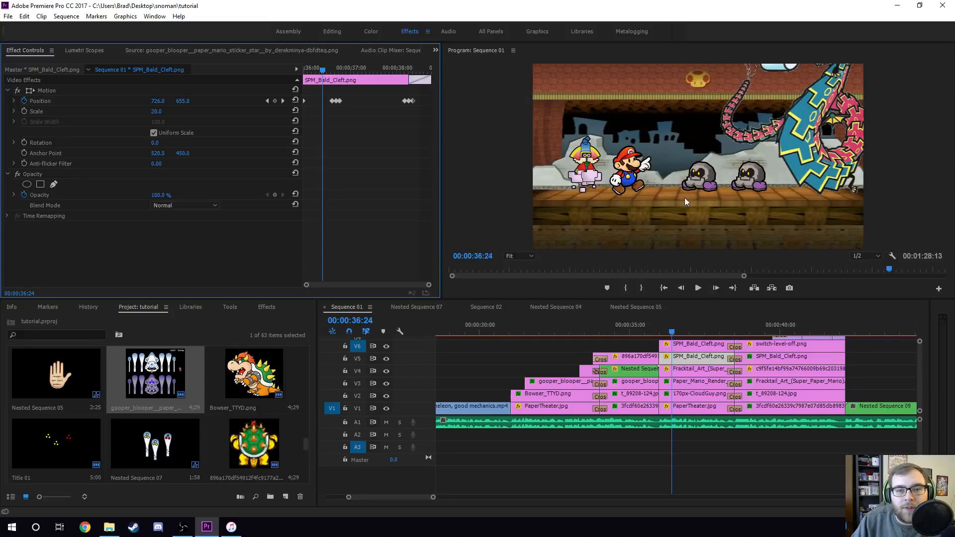
pyautogui.click(688, 348)
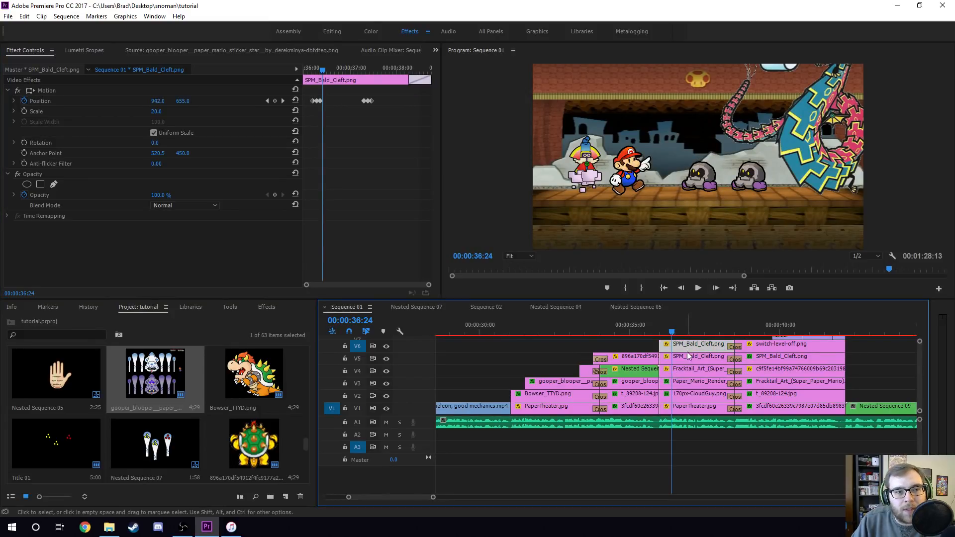
pyautogui.click(689, 359)
pyautogui.click(691, 347)
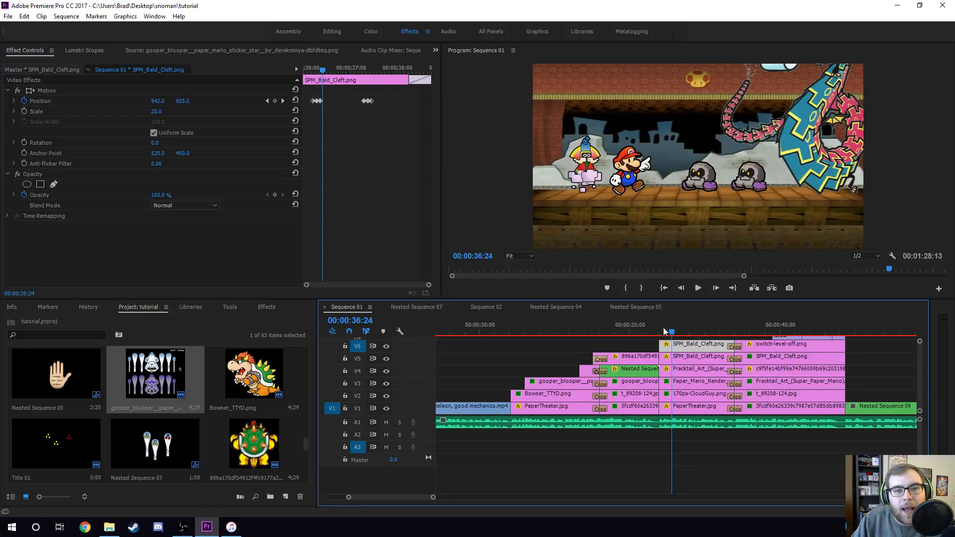
pyautogui.click(683, 359)
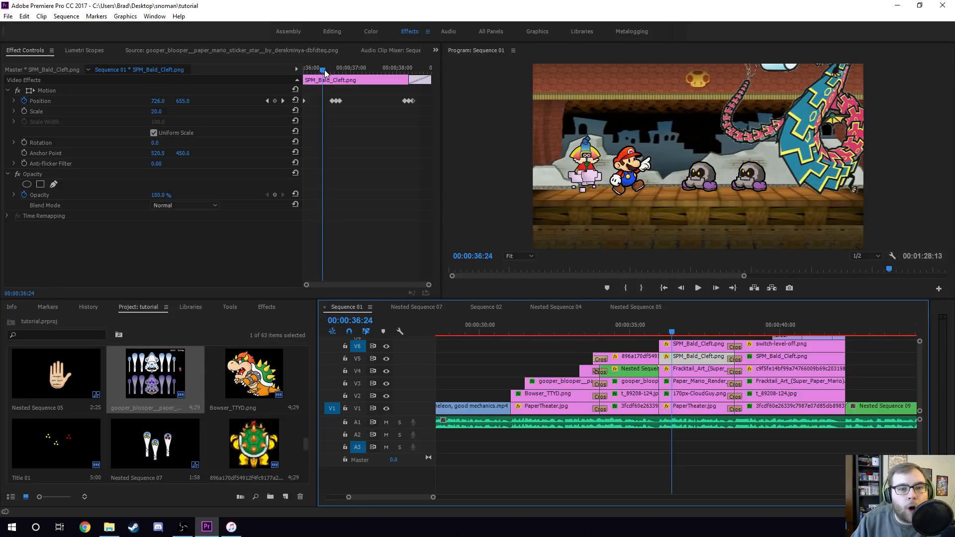
pyautogui.moveTo(324, 72); pyautogui.dragTo(417, 81)
pyautogui.moveTo(333, 70); pyautogui.dragTo(346, 79)
pyautogui.click(708, 343)
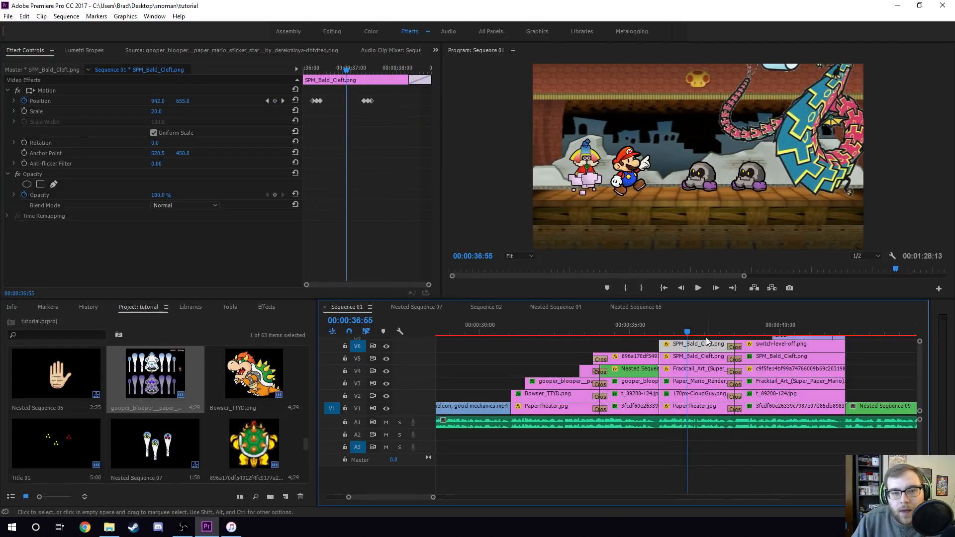
pyautogui.click(332, 70)
pyautogui.moveTo(337, 80); pyautogui.dragTo(377, 85)
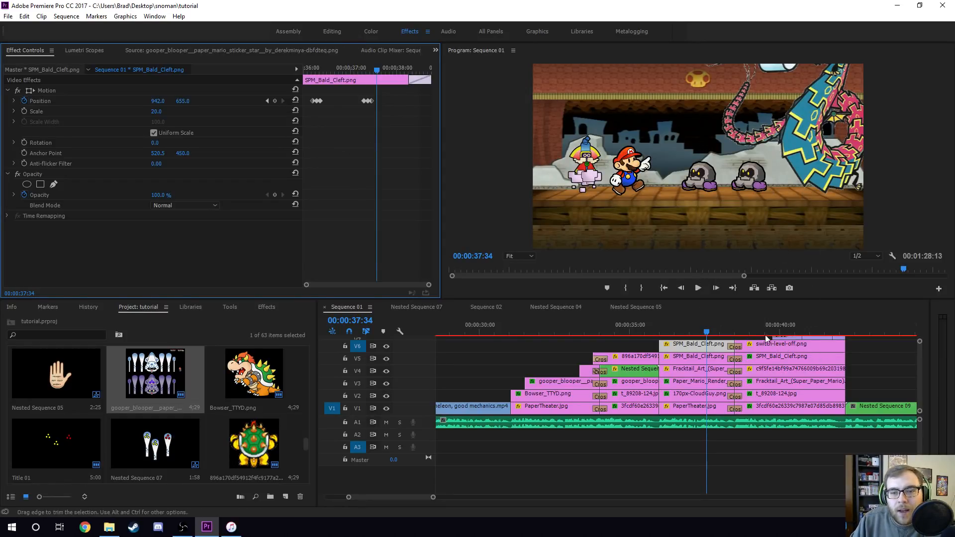
pyautogui.moveTo(431, 498); pyautogui.dragTo(463, 497)
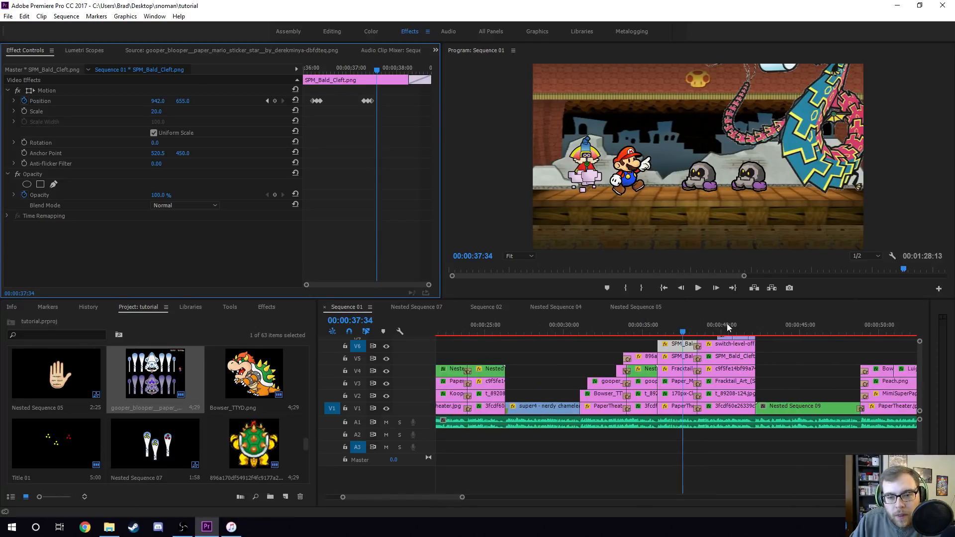
# - Scrub to the switch scene and inspect the SPM_Bald_Cleft, Fracktail_Art and switch-level-off clips' effect settings
pyautogui.click(739, 327)
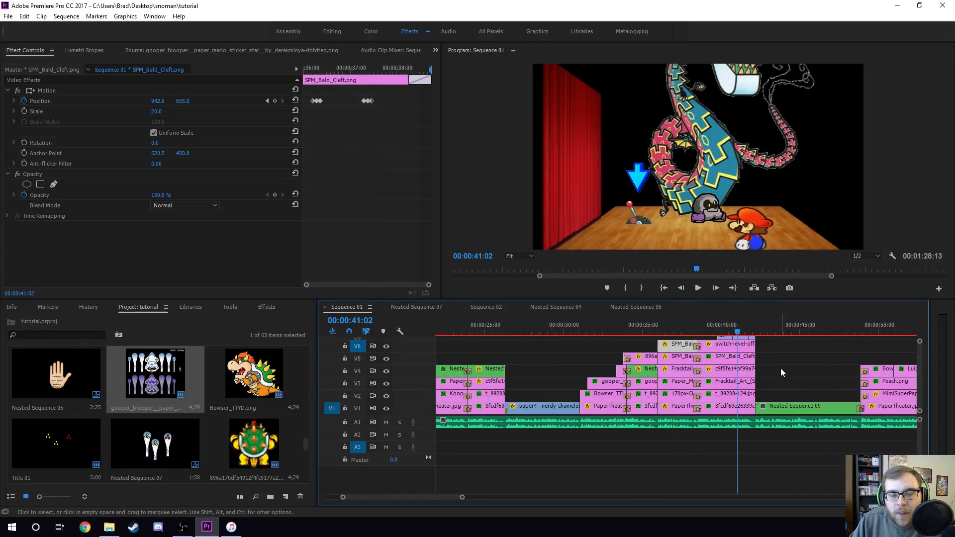
pyautogui.moveTo(736, 328); pyautogui.dragTo(709, 329)
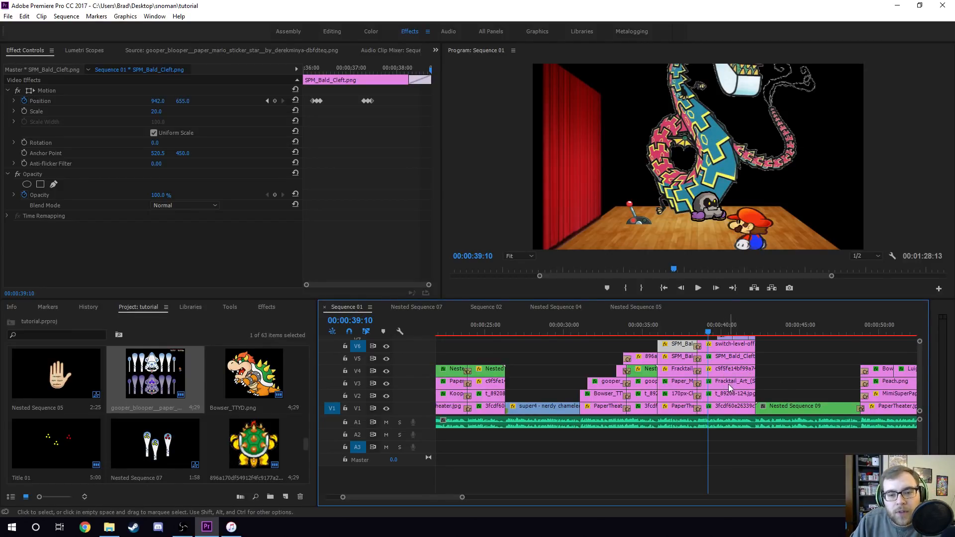
pyautogui.click(724, 357)
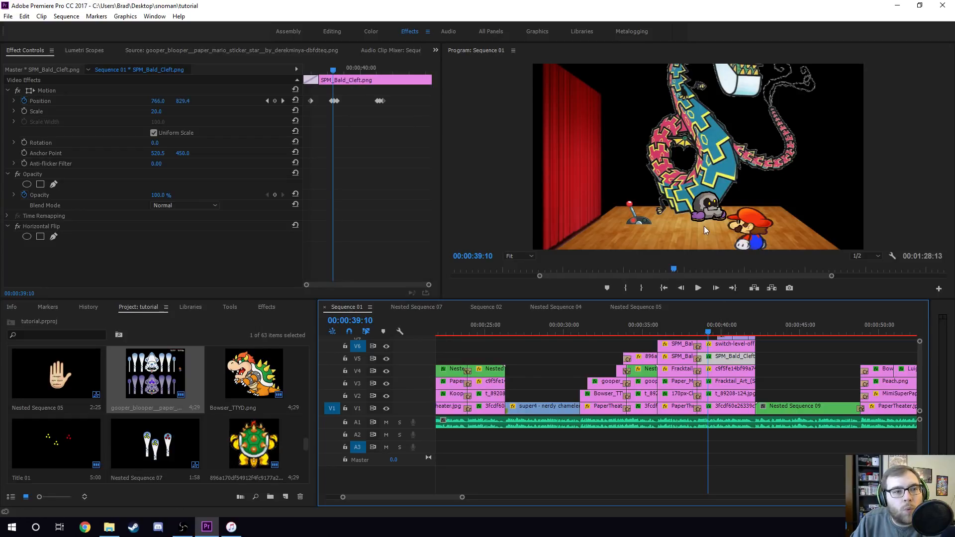
pyautogui.moveTo(326, 70); pyautogui.dragTo(339, 71)
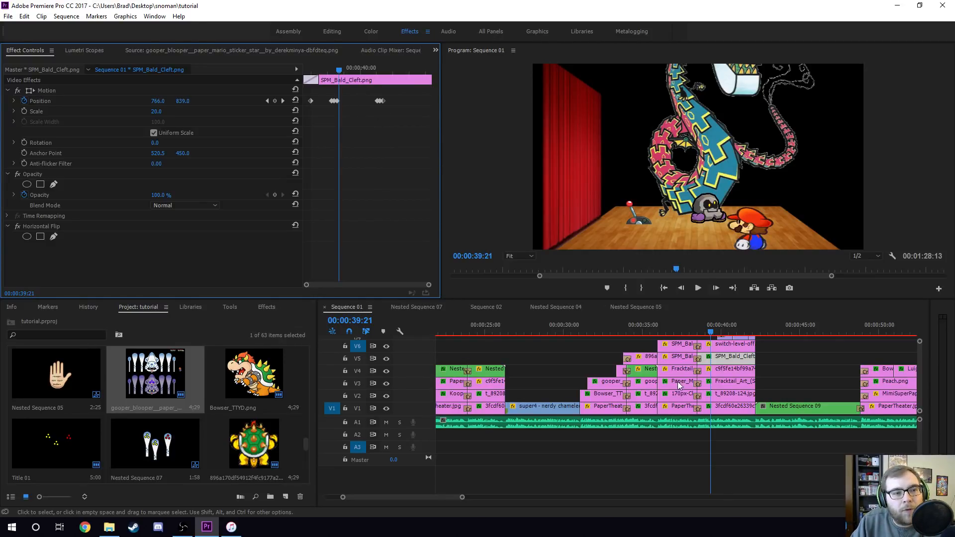
pyautogui.click(731, 381)
pyautogui.moveTo(327, 70); pyautogui.dragTo(344, 72)
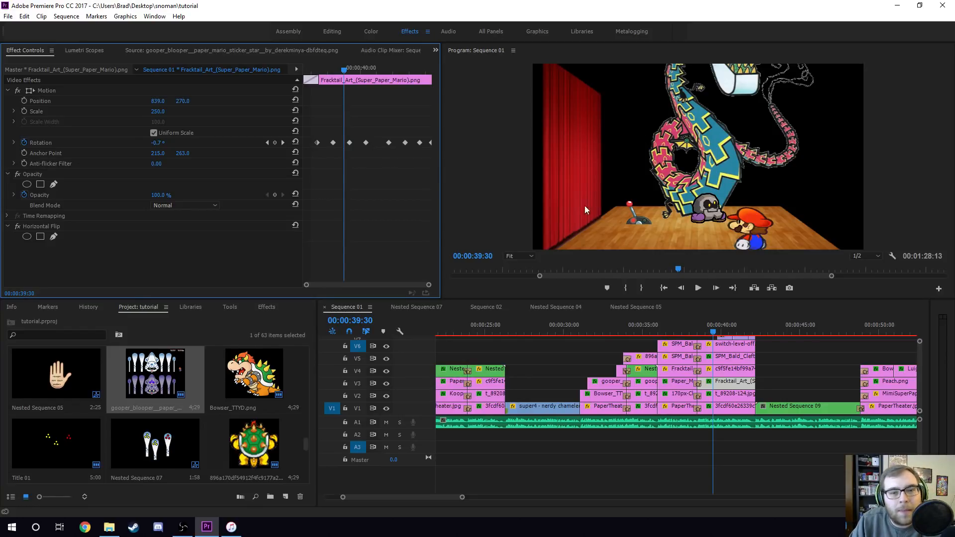
pyautogui.click(634, 224)
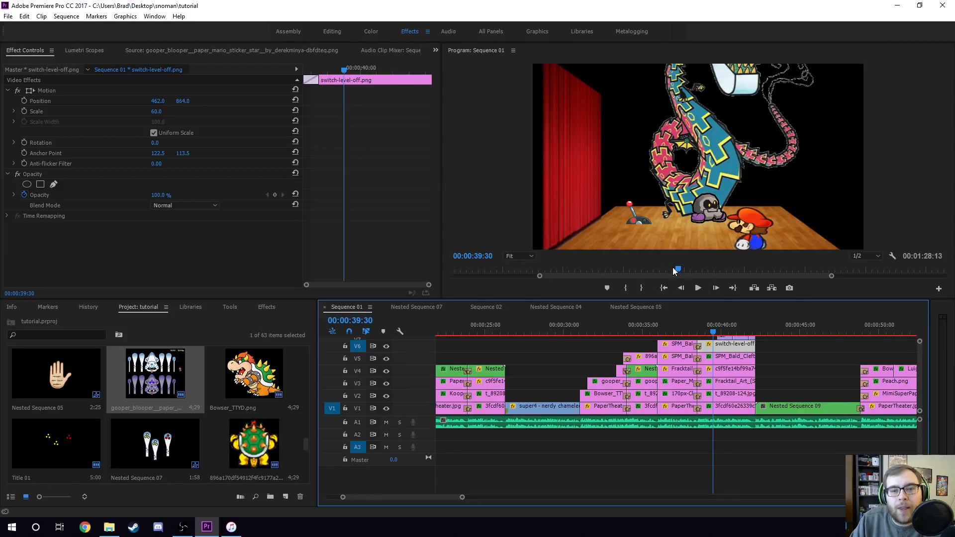
pyautogui.click(739, 327)
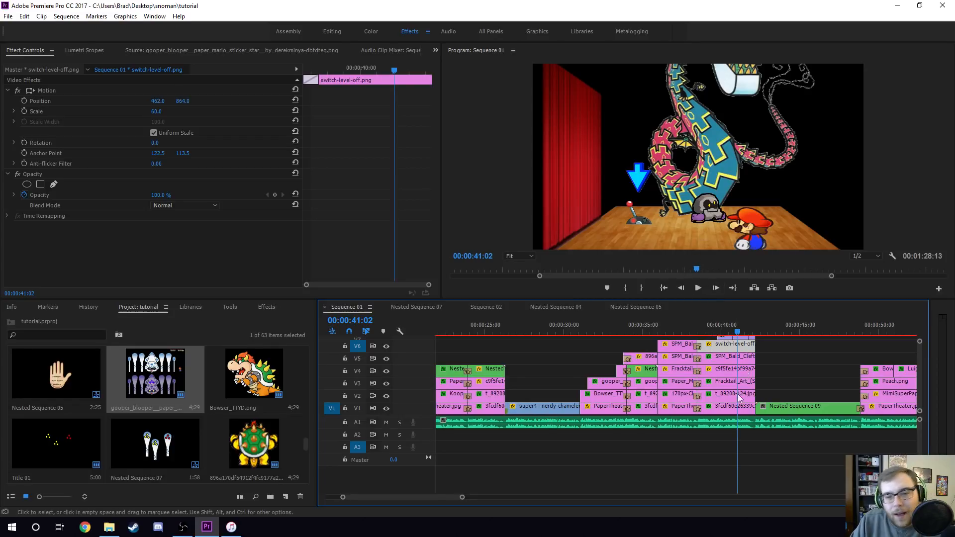
# - Scrub Sequence 01 onward through the following Peach and Bowser scene to 00:00:56:05
pyautogui.moveTo(443, 497); pyautogui.dragTo(453, 495)
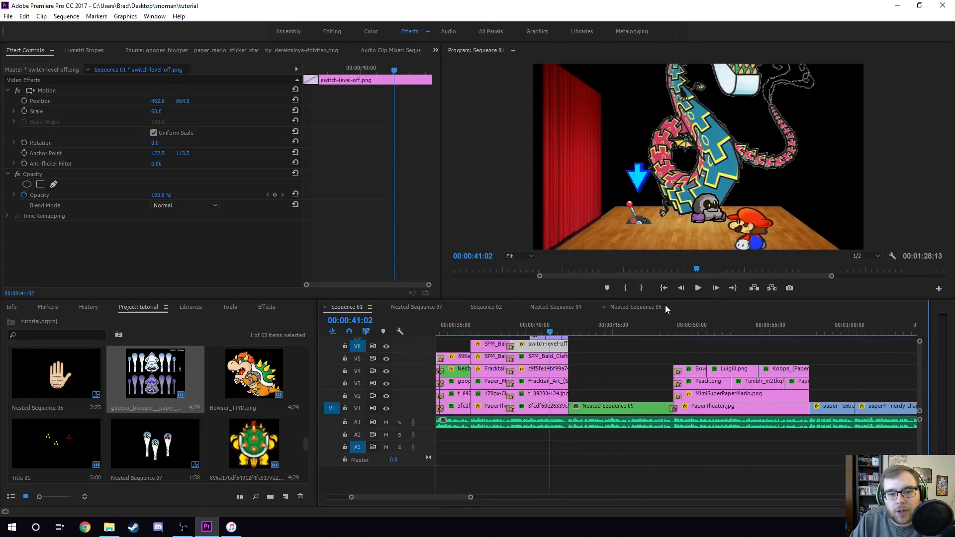
pyautogui.click(656, 323)
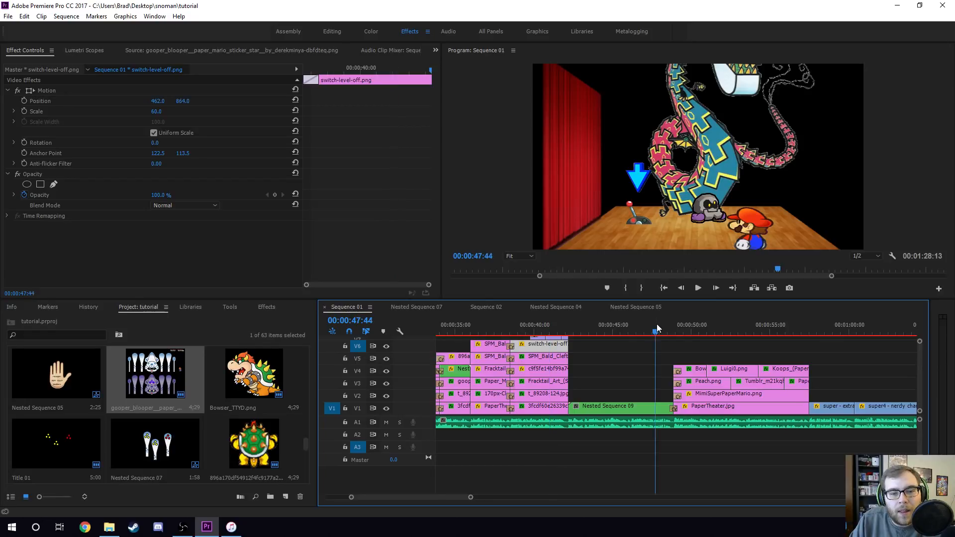
pyautogui.click(696, 325)
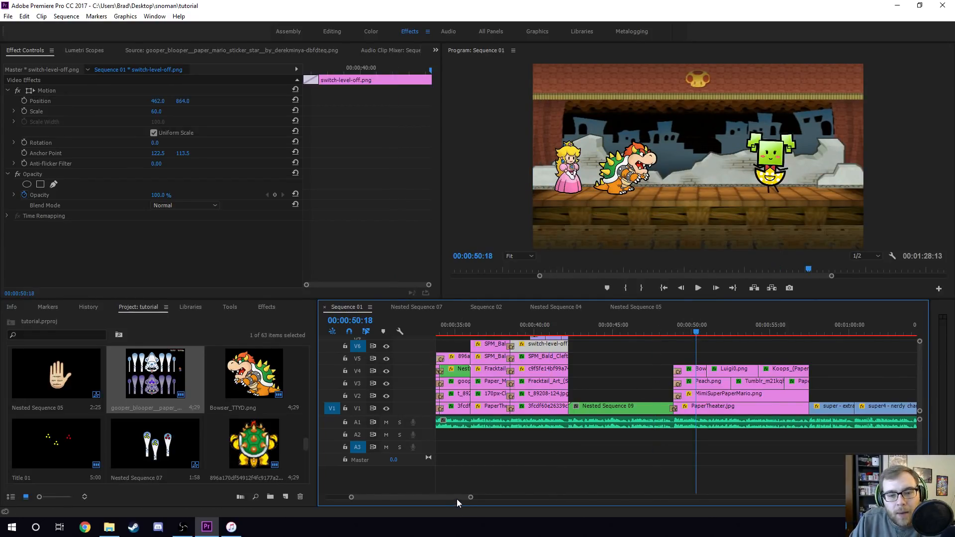
pyautogui.moveTo(457, 498); pyautogui.dragTo(462, 497)
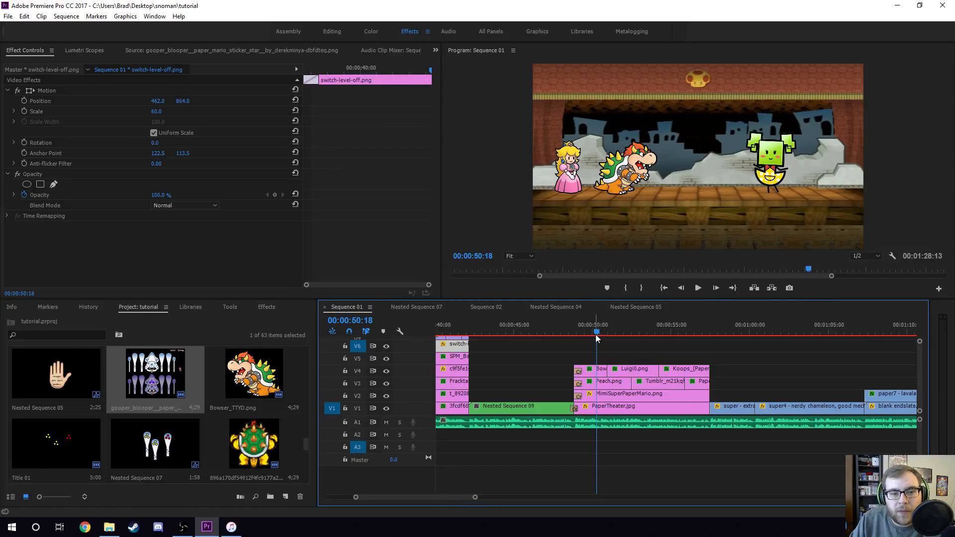
pyautogui.moveTo(582, 324); pyautogui.dragTo(687, 334)
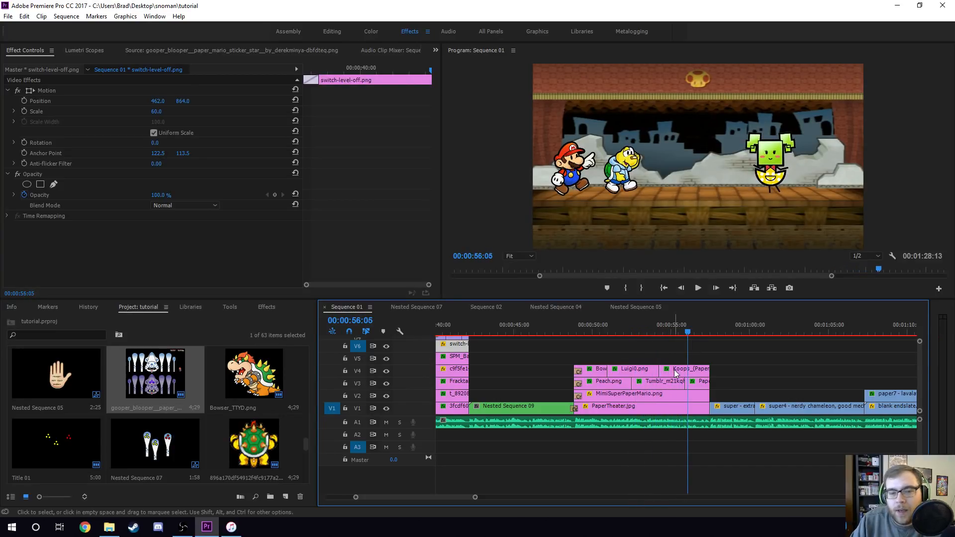
# - Select the MimiSuperPaperMario clip and scrub through its Rotation keyframes
pyautogui.click(630, 395)
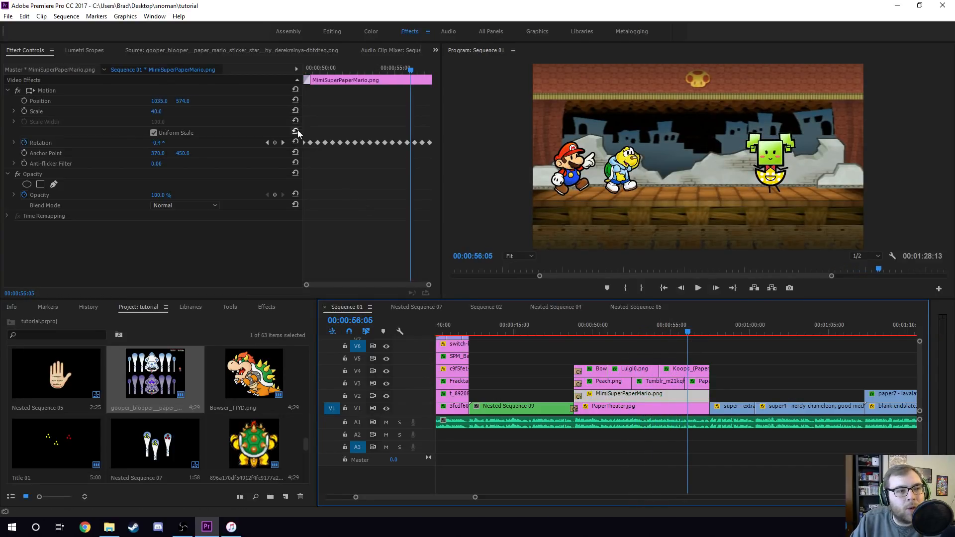
pyautogui.moveTo(342, 72); pyautogui.dragTo(357, 77)
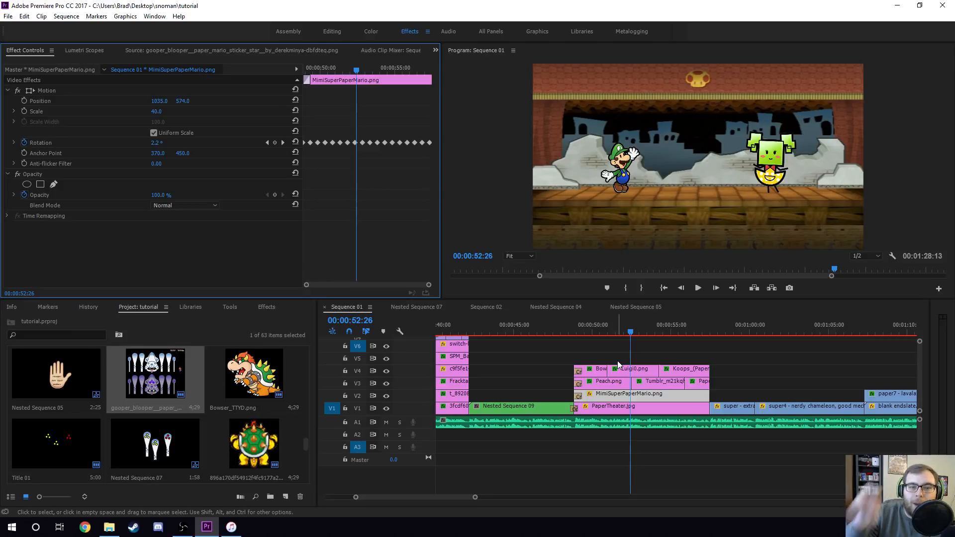
# - Scrub Sequence 01 through the Luigi, Peach, Bowser and Koops stage scene
pyautogui.moveTo(591, 355); pyautogui.dragTo(702, 382)
pyautogui.click(608, 342)
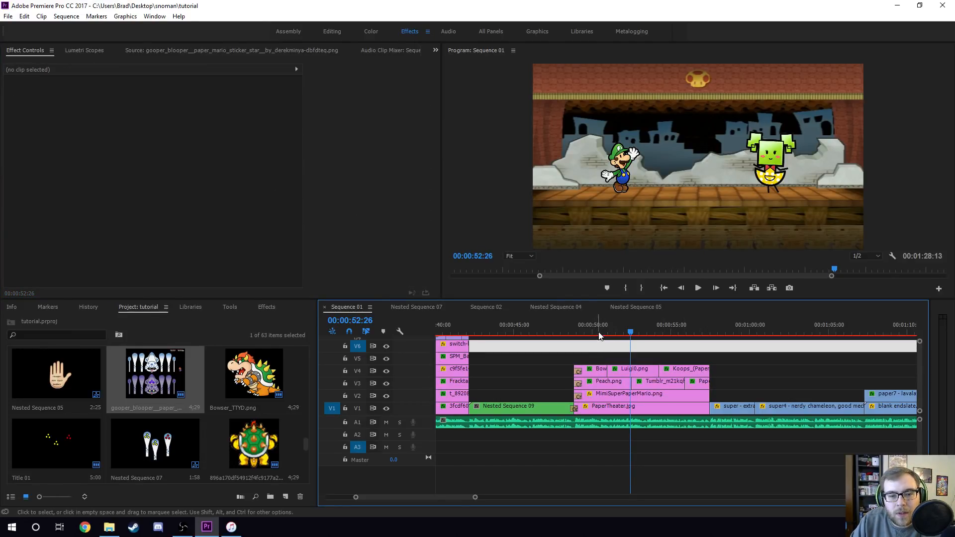
pyautogui.click(597, 330)
pyautogui.click(617, 355)
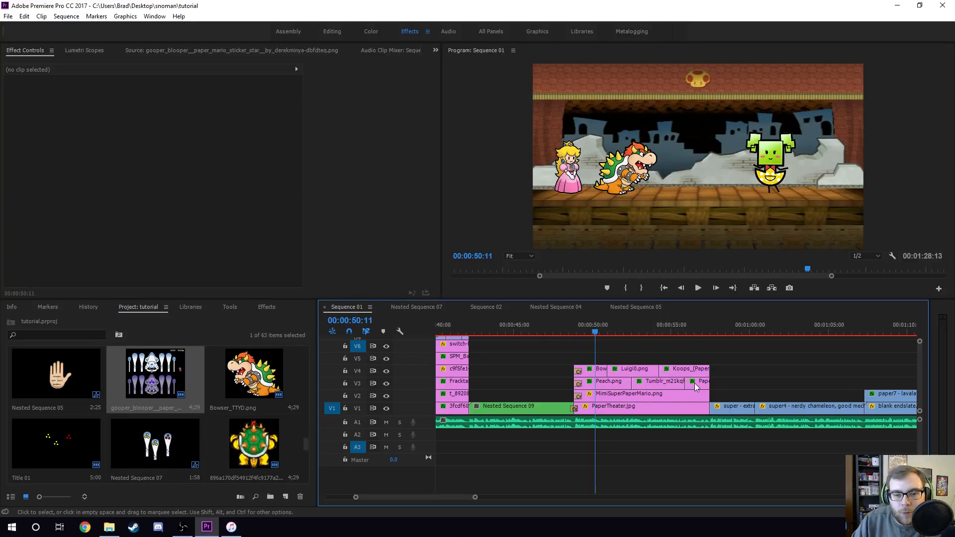
pyautogui.click(617, 333)
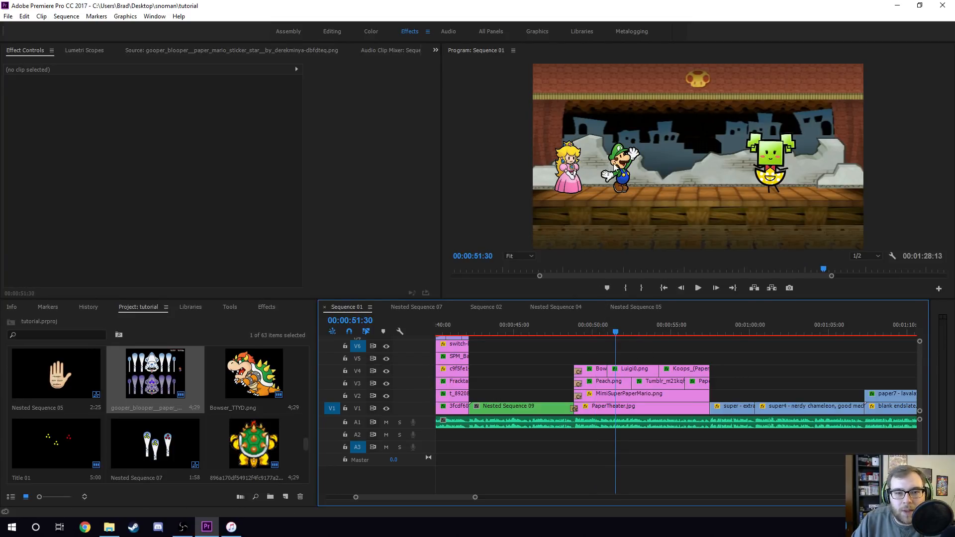
pyautogui.click(642, 332)
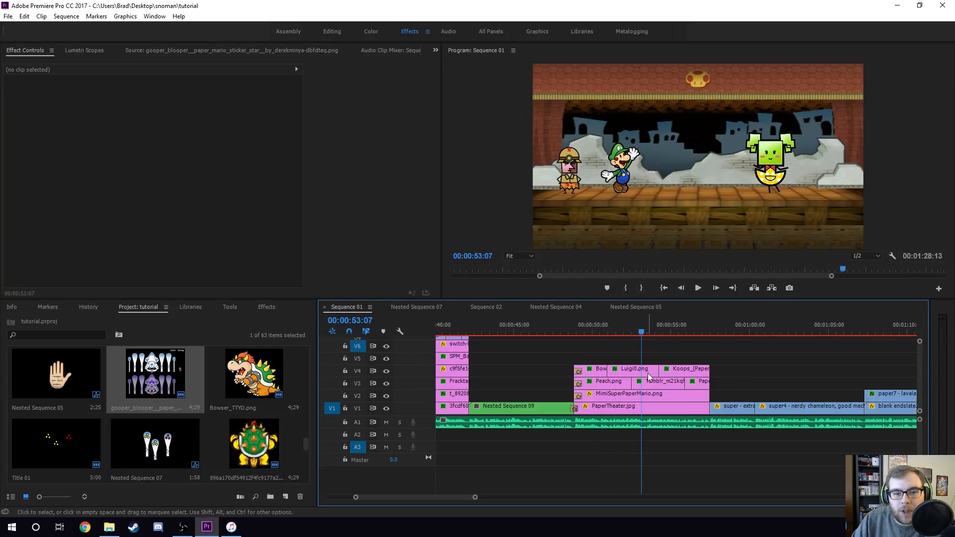
pyautogui.click(668, 331)
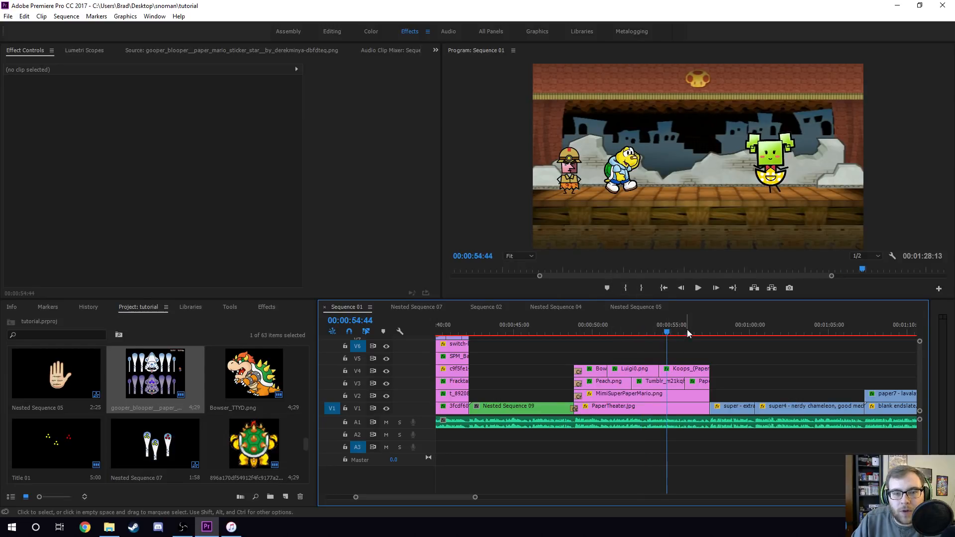
pyautogui.click(695, 329)
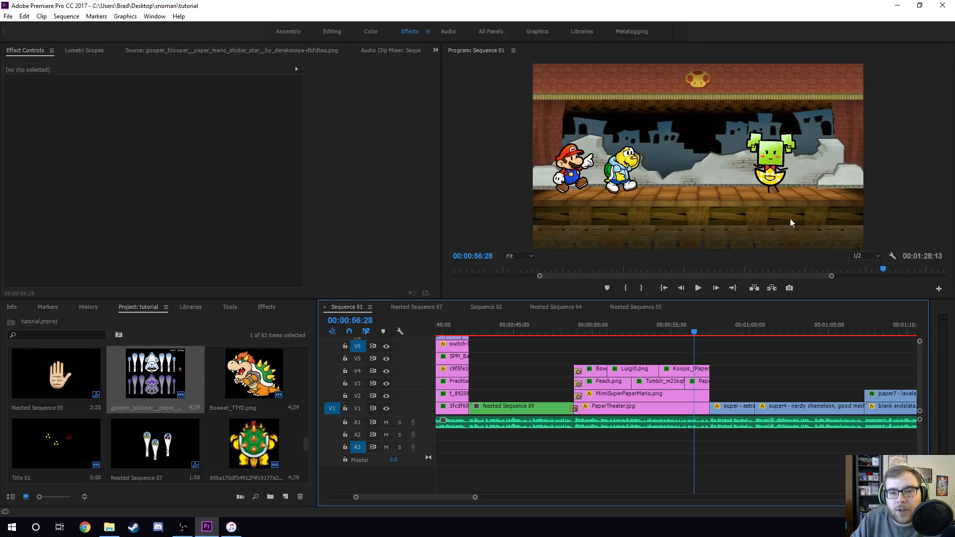
# - Scroll the timeline to the Wart scene at 00:01:15:41 and select the Paper_Mario_Render_1 clip to inspect its effects
pyautogui.moveTo(458, 497); pyautogui.dragTo(476, 497)
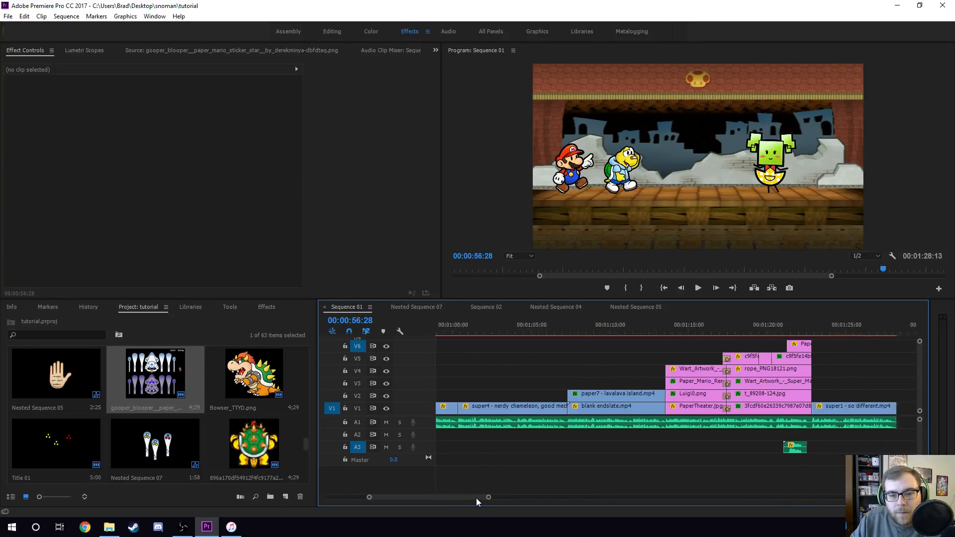
pyautogui.click(656, 327)
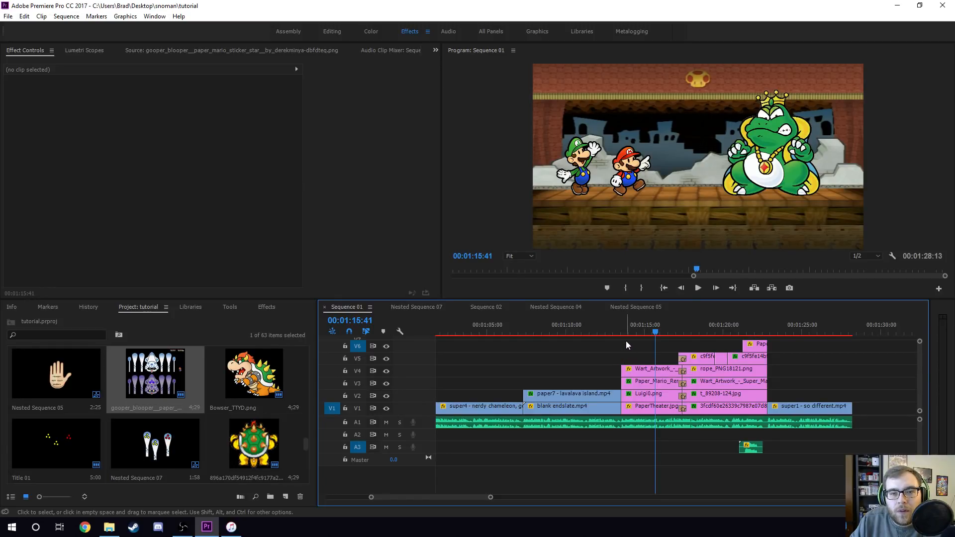
pyautogui.click(644, 384)
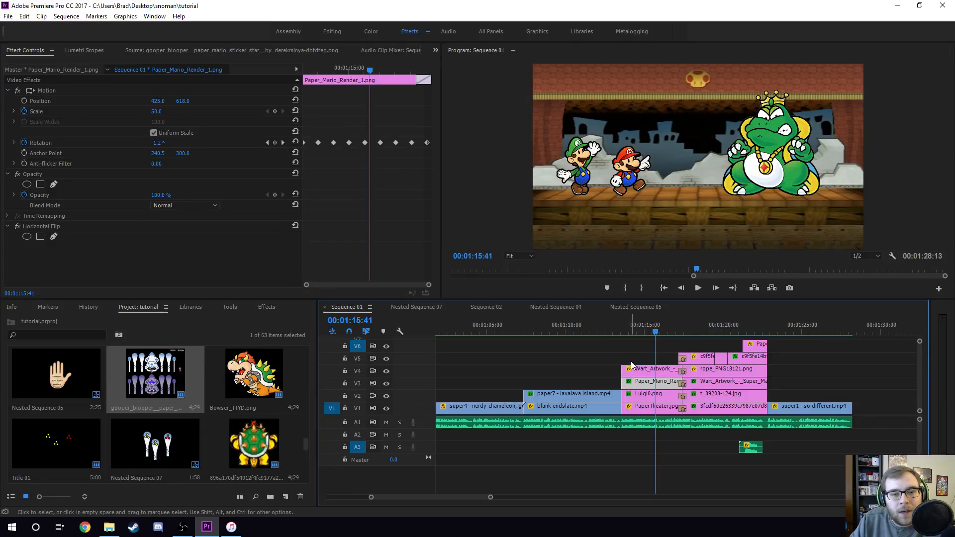
# - Select the Wart_Artwork clip and step between its Position and Rotation keyframes
pyautogui.click(631, 366)
pyautogui.moveTo(325, 70); pyautogui.dragTo(344, 75)
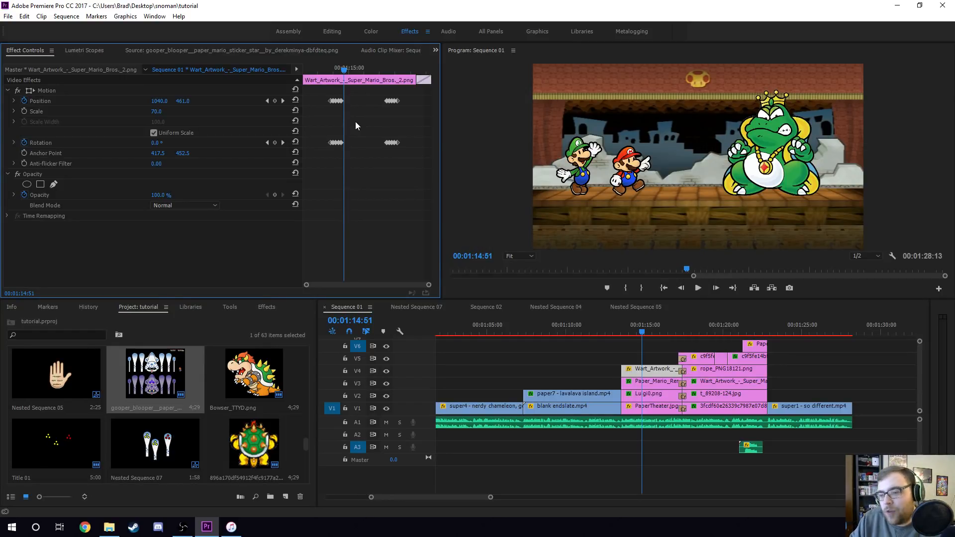
pyautogui.click(329, 71)
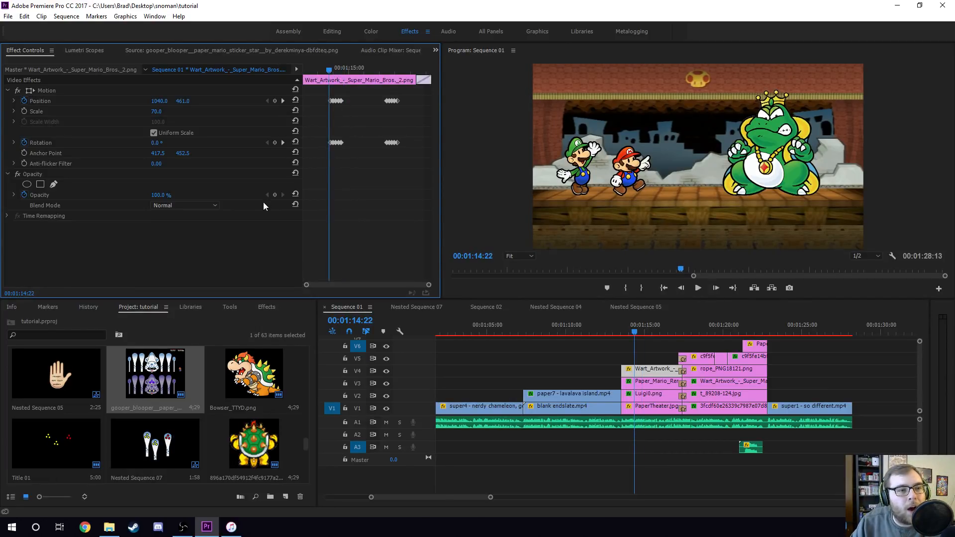
pyautogui.click(283, 143)
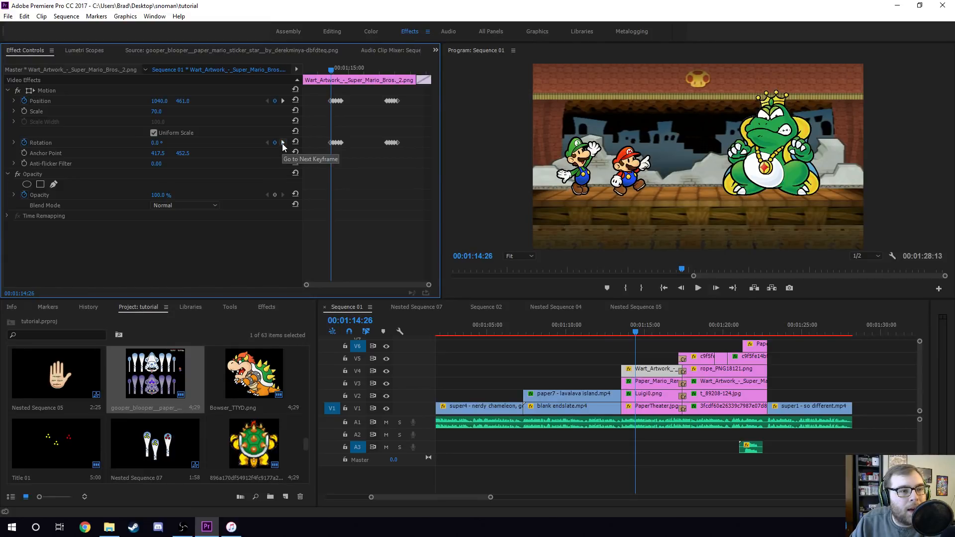
pyautogui.click(282, 142)
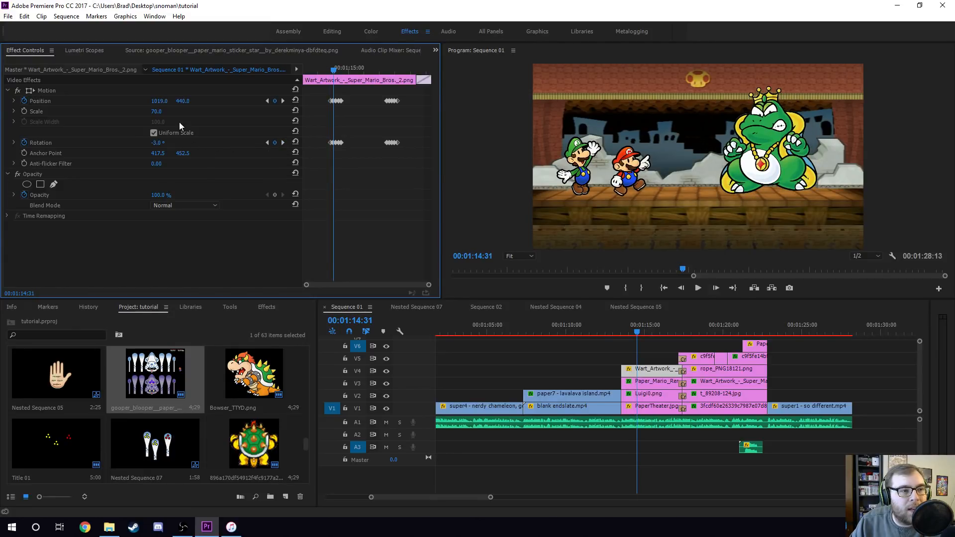
pyautogui.click(265, 101)
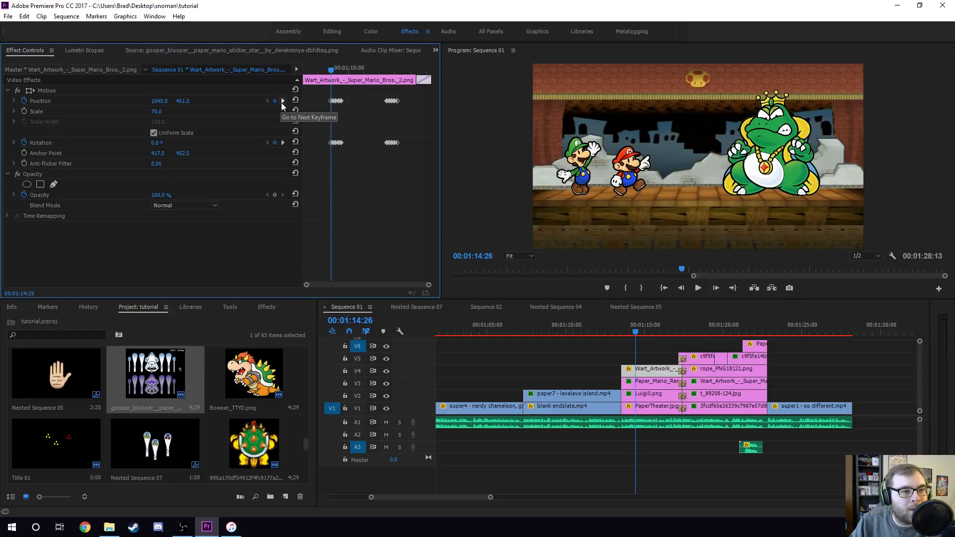
pyautogui.click(281, 102)
pyautogui.click(282, 142)
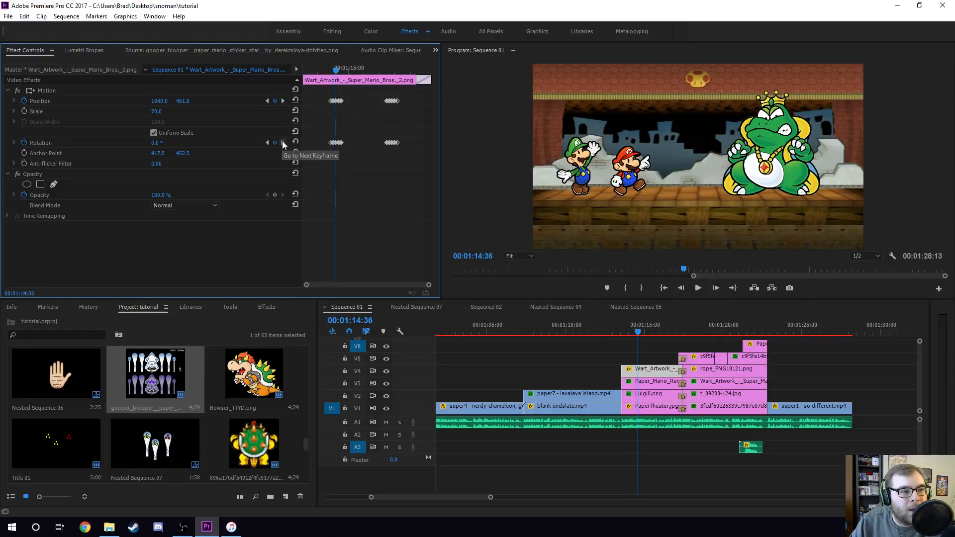
# - Jump back and forth between the Wart_Artwork clip's keyframes, then scrub and play the section
pyautogui.click(267, 142)
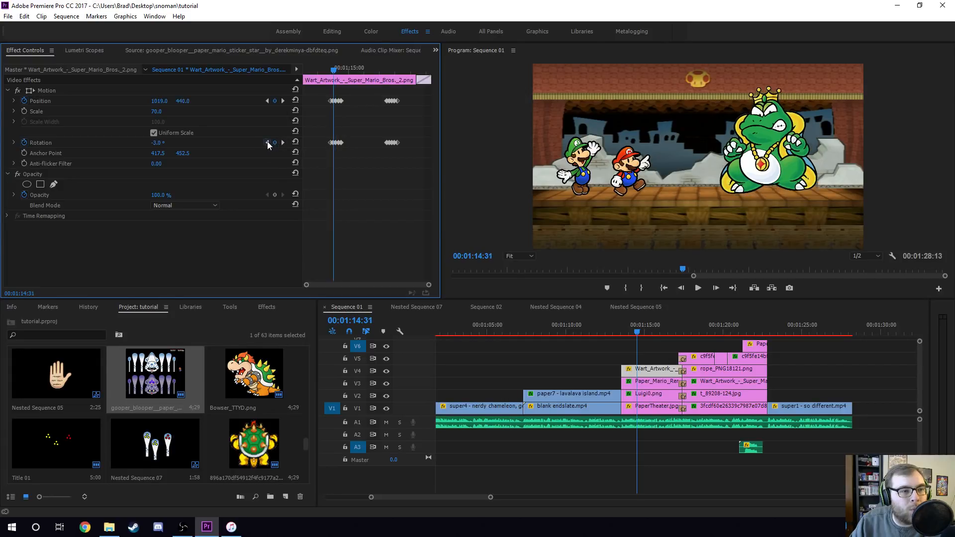
pyautogui.click(284, 142)
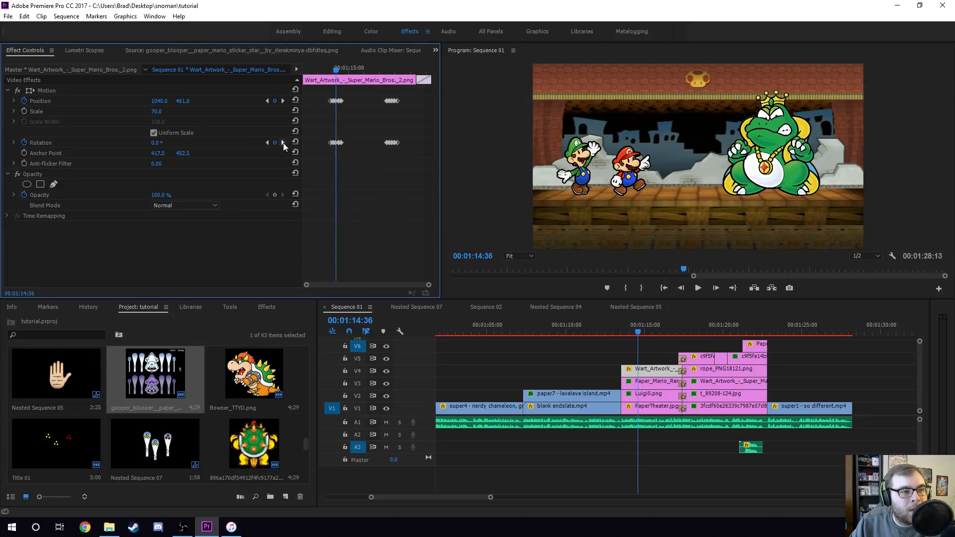
pyautogui.click(282, 142)
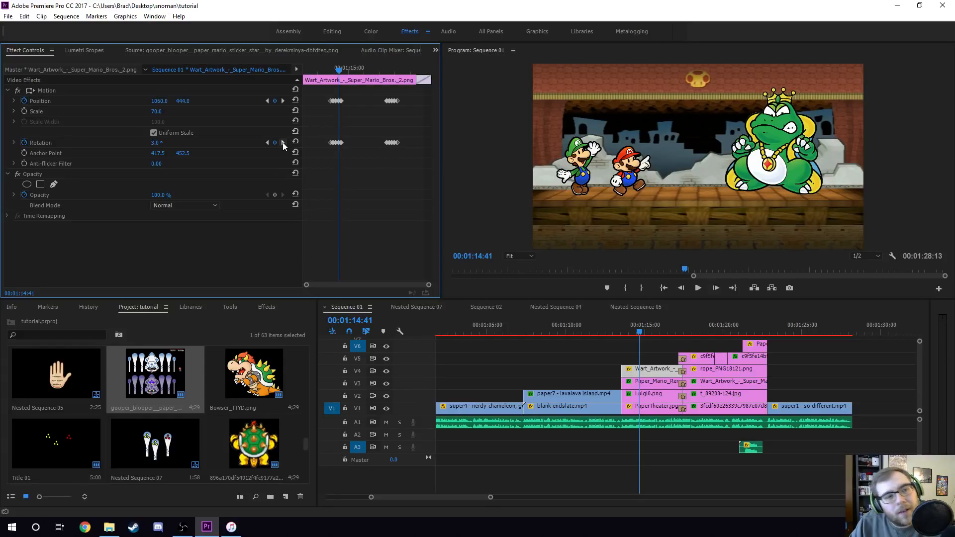
pyautogui.click(283, 143)
pyautogui.click(267, 142)
pyautogui.click(267, 142)
pyautogui.click(267, 142)
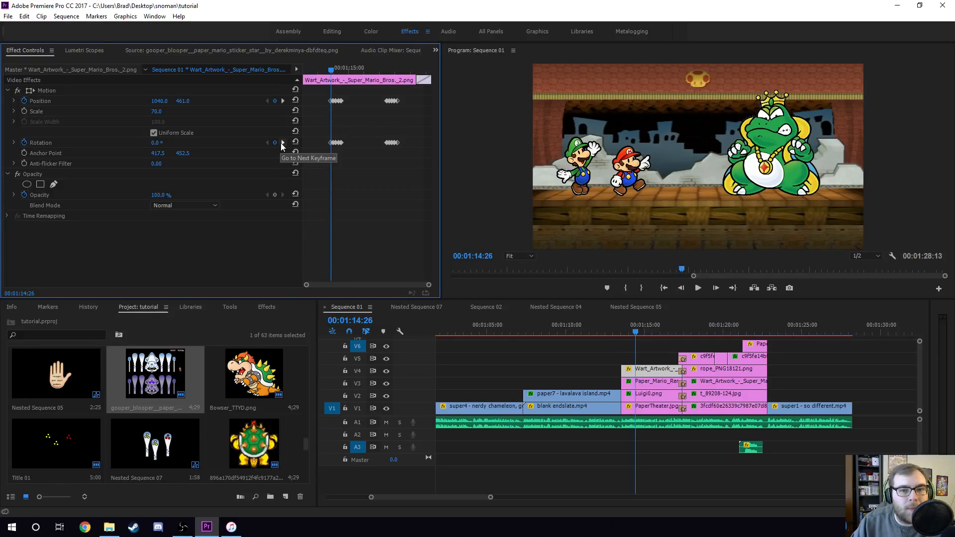
pyautogui.click(281, 142)
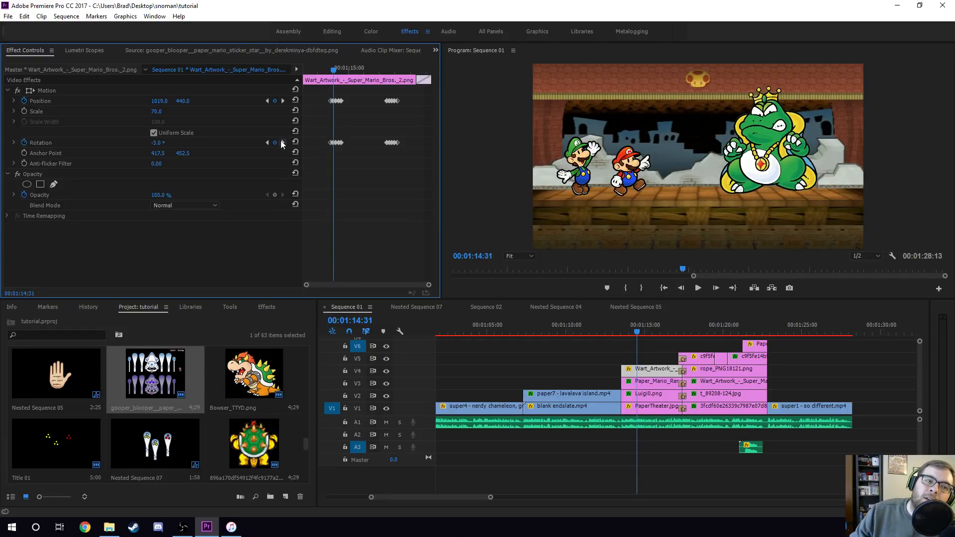
pyautogui.click(281, 141)
pyautogui.click(281, 141)
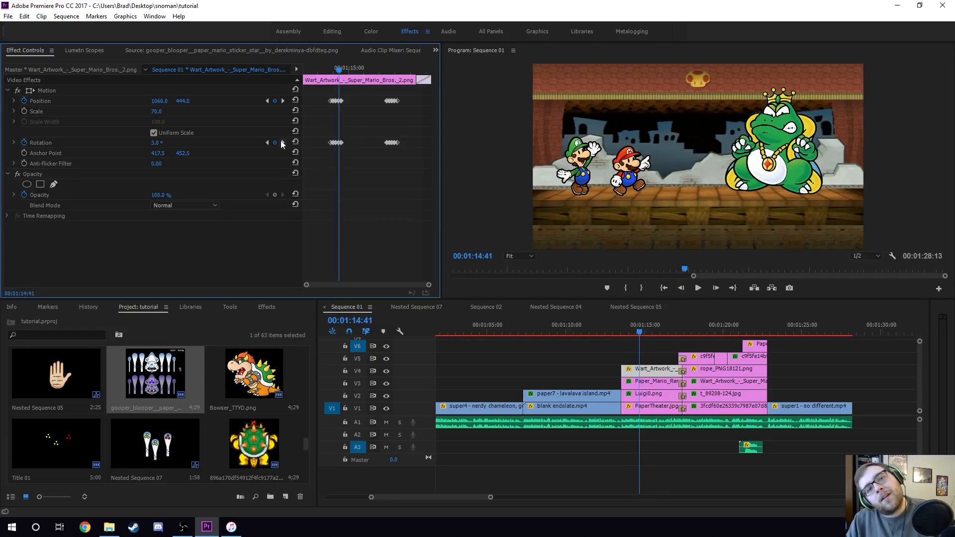
pyautogui.click(282, 142)
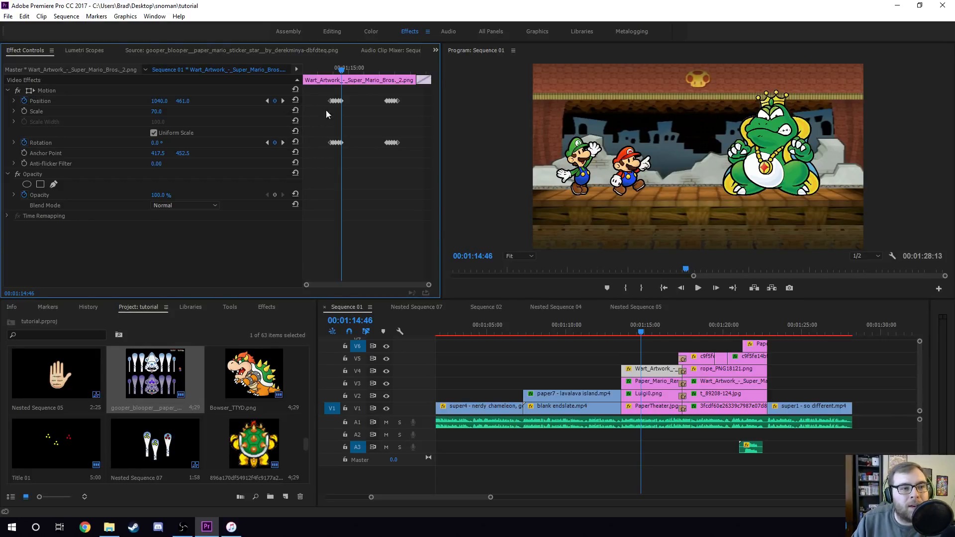
pyautogui.moveTo(333, 74); pyautogui.dragTo(347, 77)
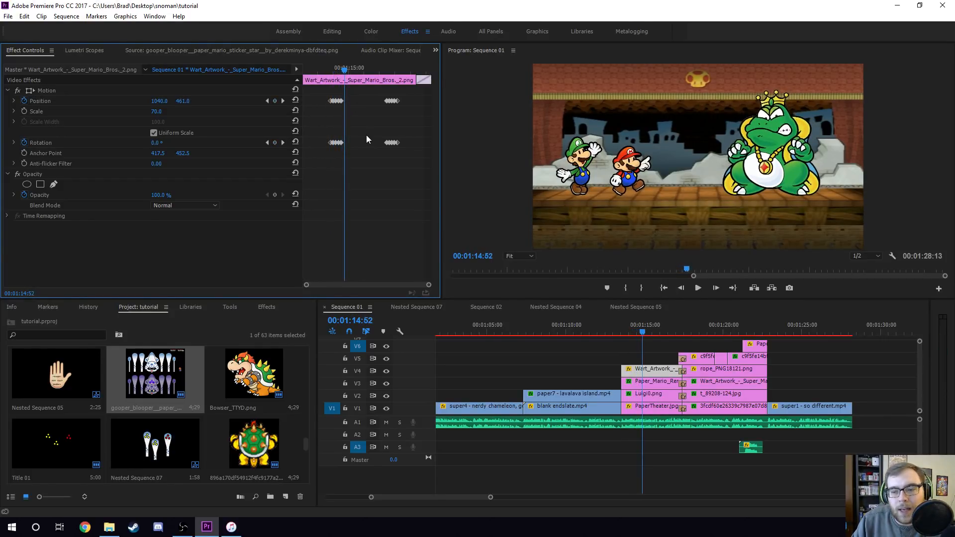
pyautogui.press('space')
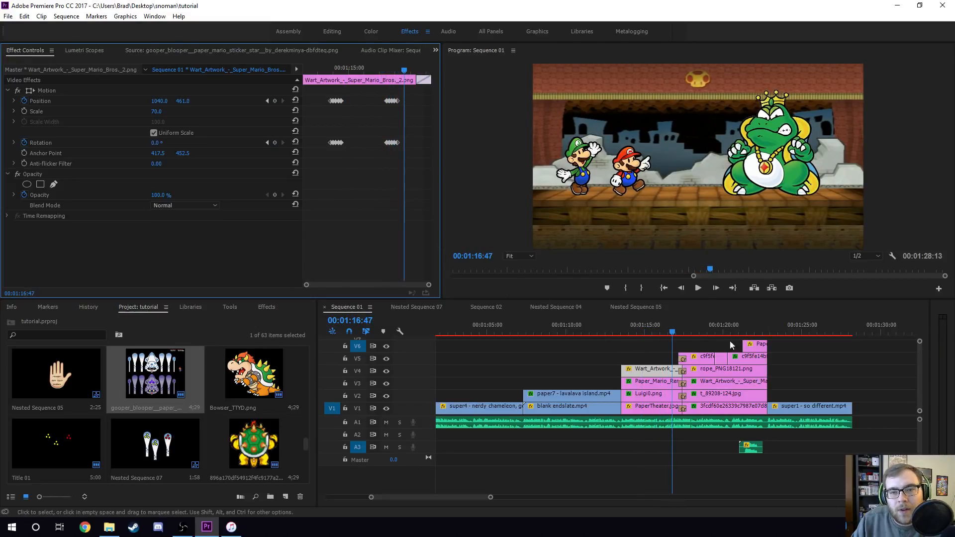
# - Move to the rope scene and inspect the effect settings of the Wart_Artwork, t_89208-124, rope_PNG18121 and c9f5fe clips
pyautogui.click(694, 327)
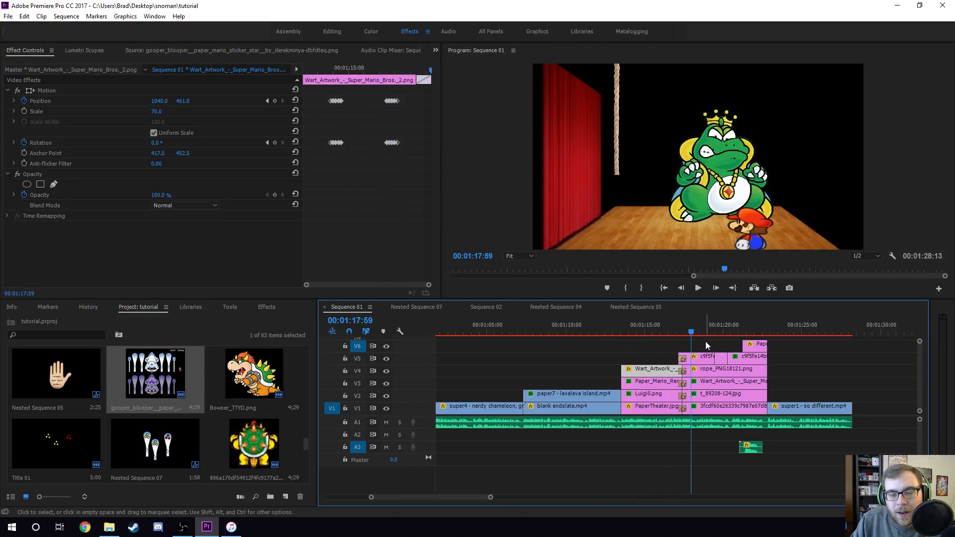
pyautogui.click(712, 384)
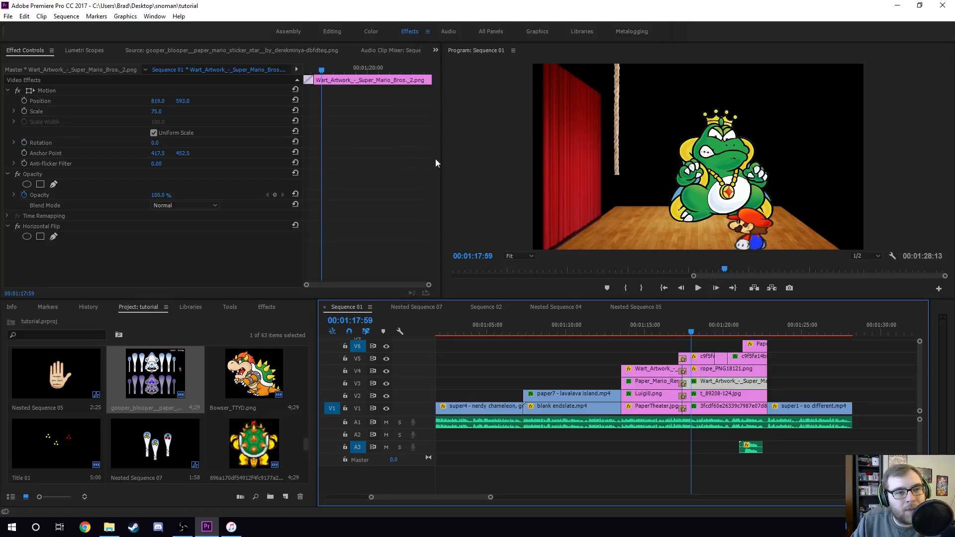
pyautogui.click(723, 393)
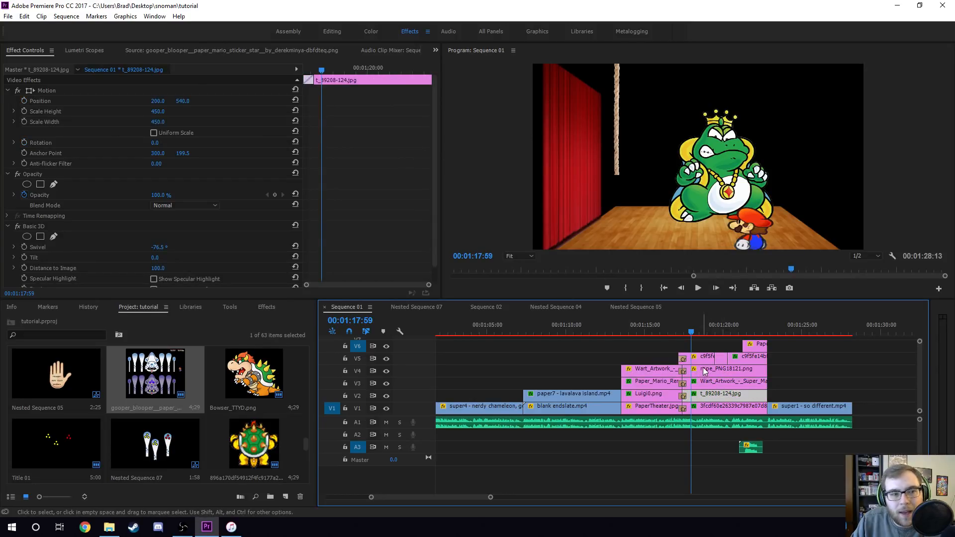
pyautogui.click(712, 368)
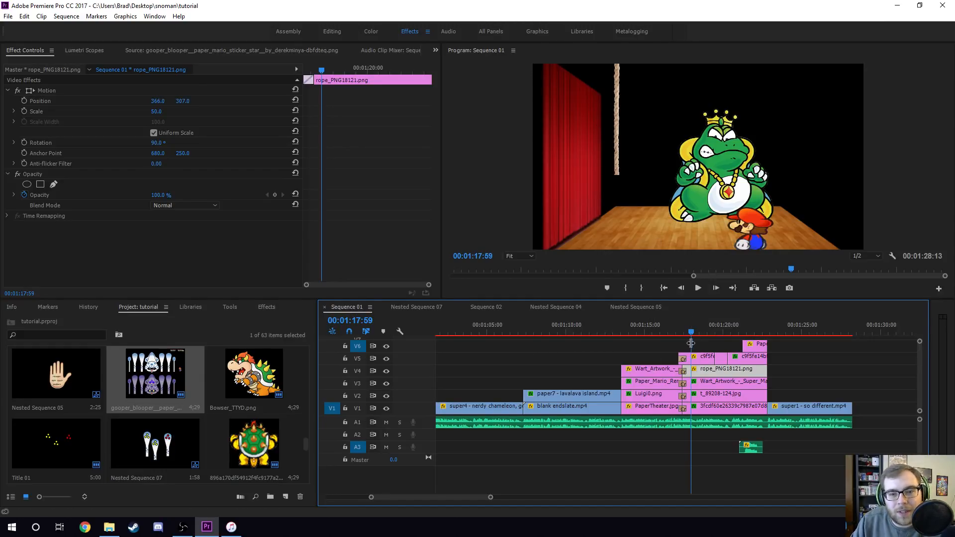
pyautogui.click(702, 357)
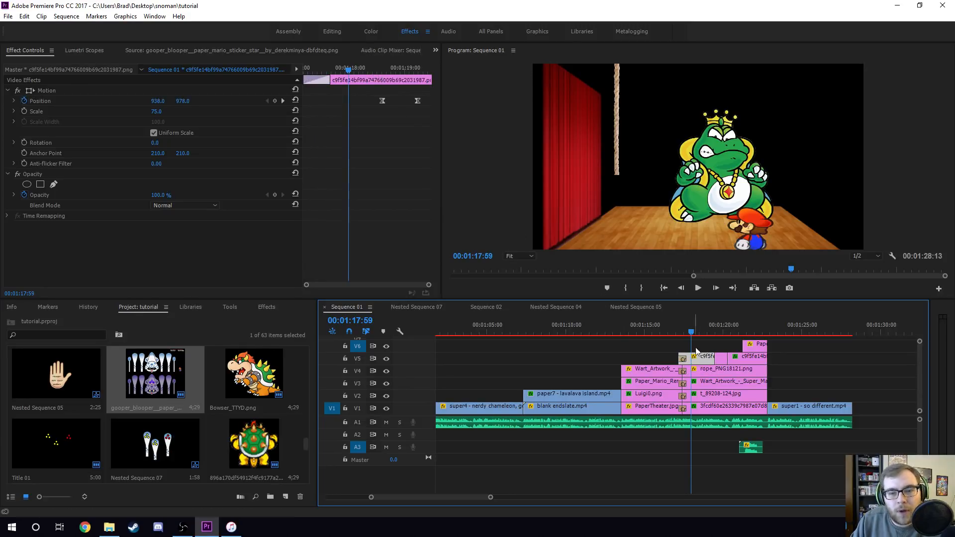
pyautogui.click(703, 371)
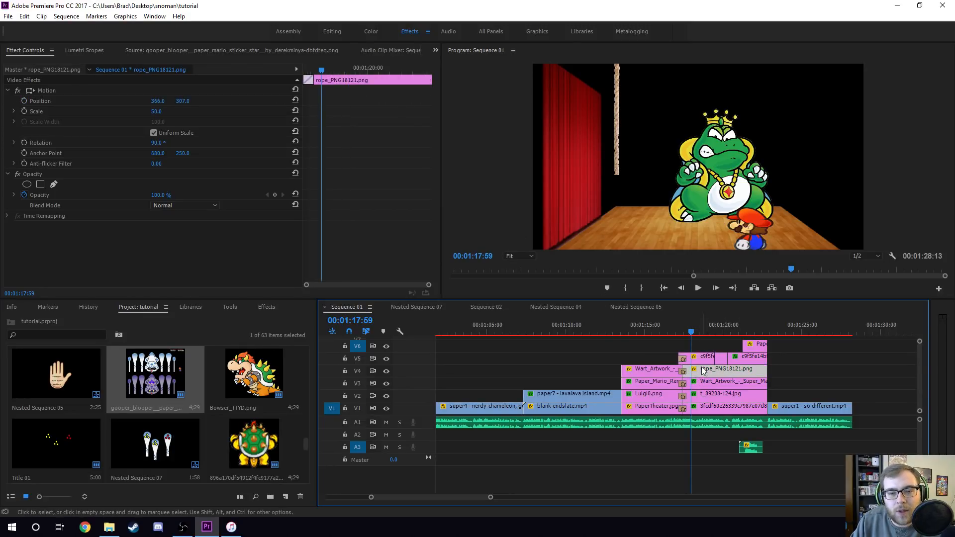
pyautogui.click(700, 357)
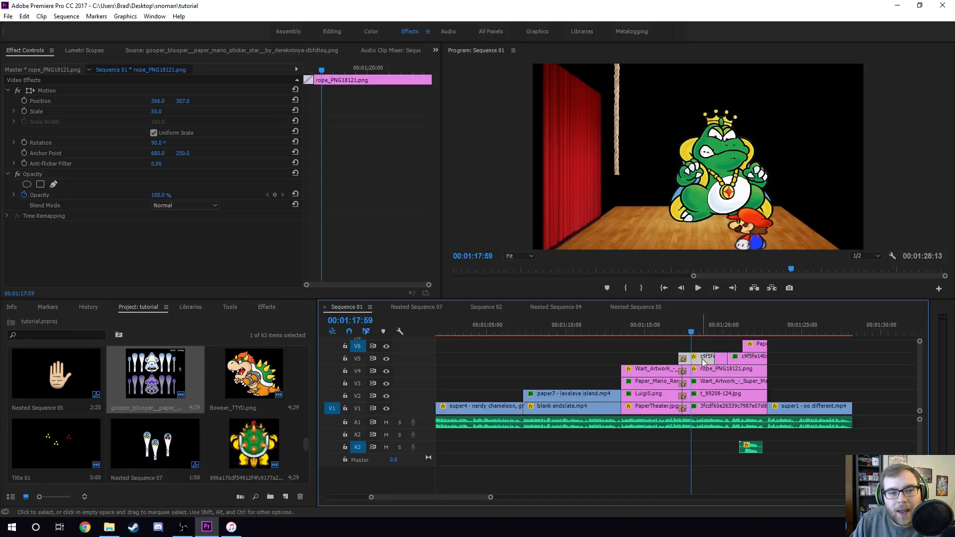
# - Select the tumblr_inline clip and step frame by frame through its animation
pyautogui.moveTo(691, 333); pyautogui.dragTo(710, 333)
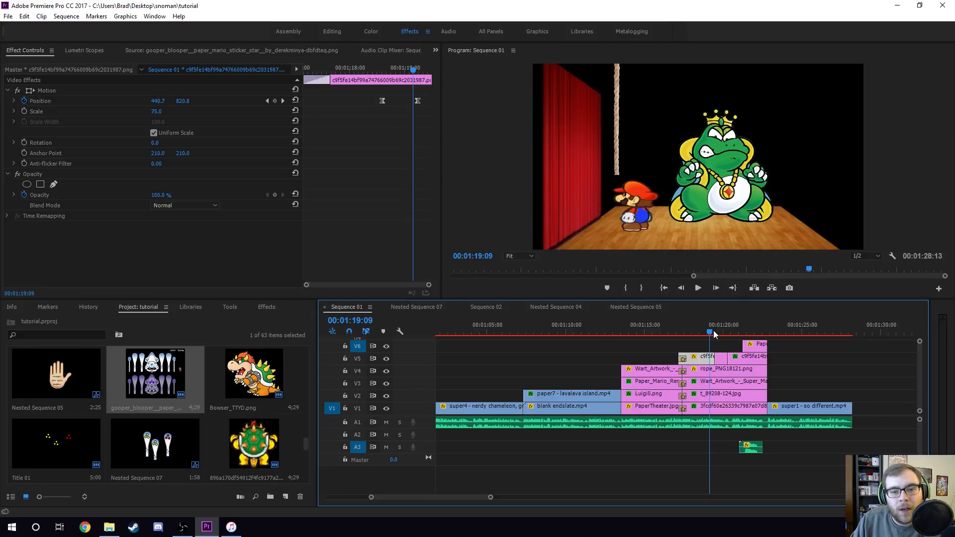
pyautogui.click(721, 359)
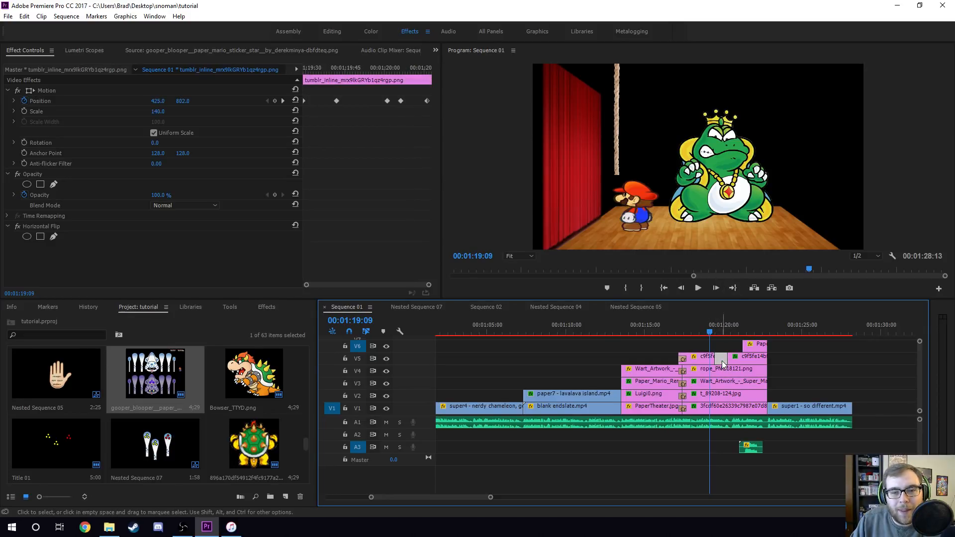
pyautogui.moveTo(712, 331); pyautogui.dragTo(713, 332)
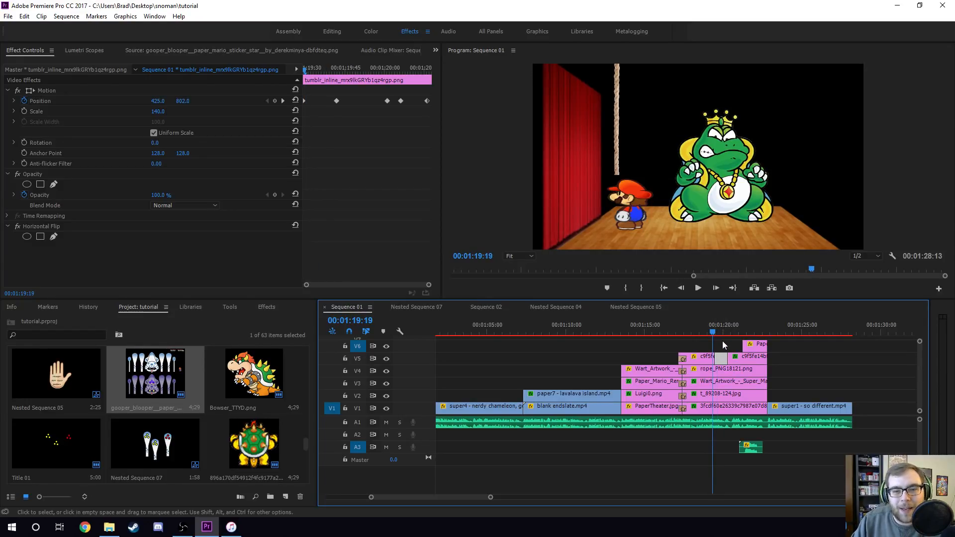
pyautogui.press('Right')
pyautogui.press('Right')
pyautogui.press('Right')
pyautogui.press('Right')
pyautogui.press('Right')
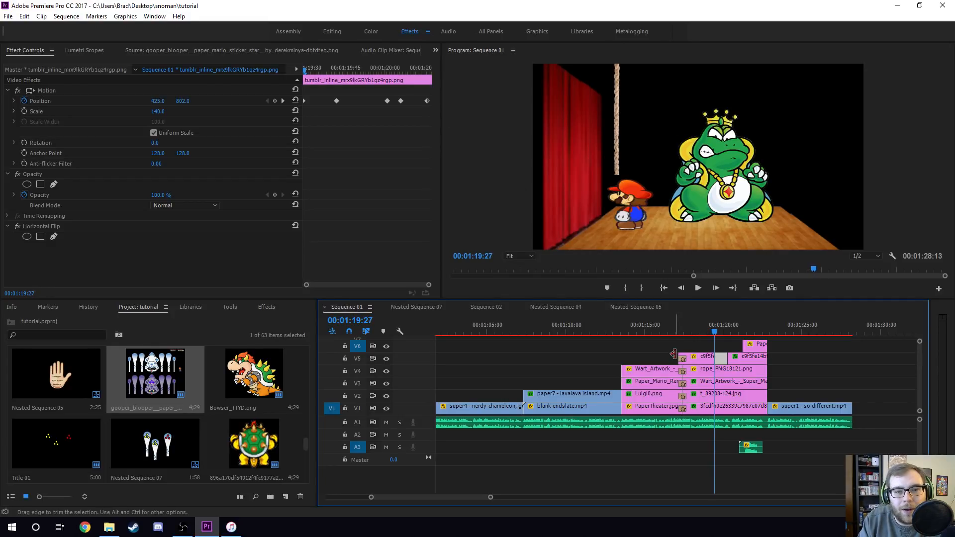
# - Step through frames and scrub across the tumblr_inline clip's Position keyframes
pyautogui.press('Right')
pyautogui.press('Left')
pyautogui.press('Right')
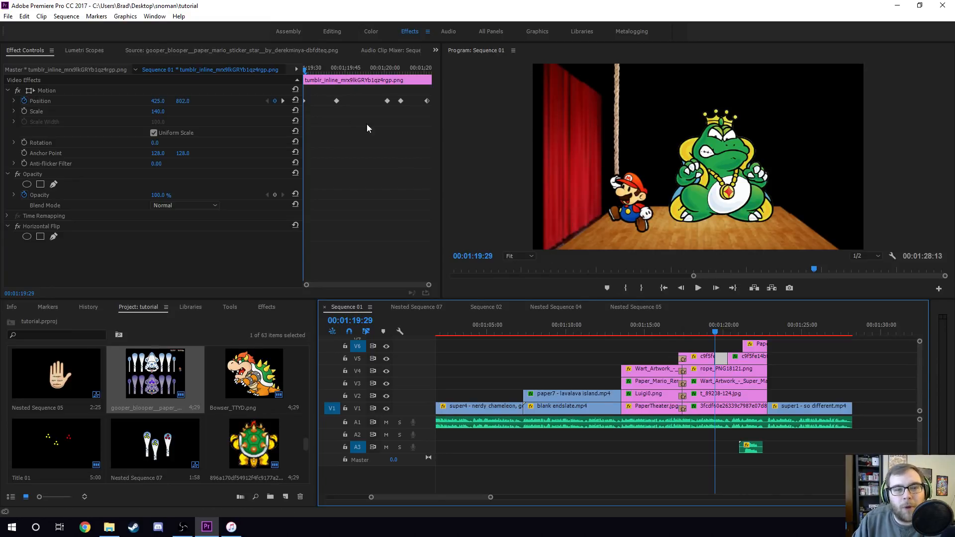
pyautogui.moveTo(307, 72); pyautogui.dragTo(427, 73)
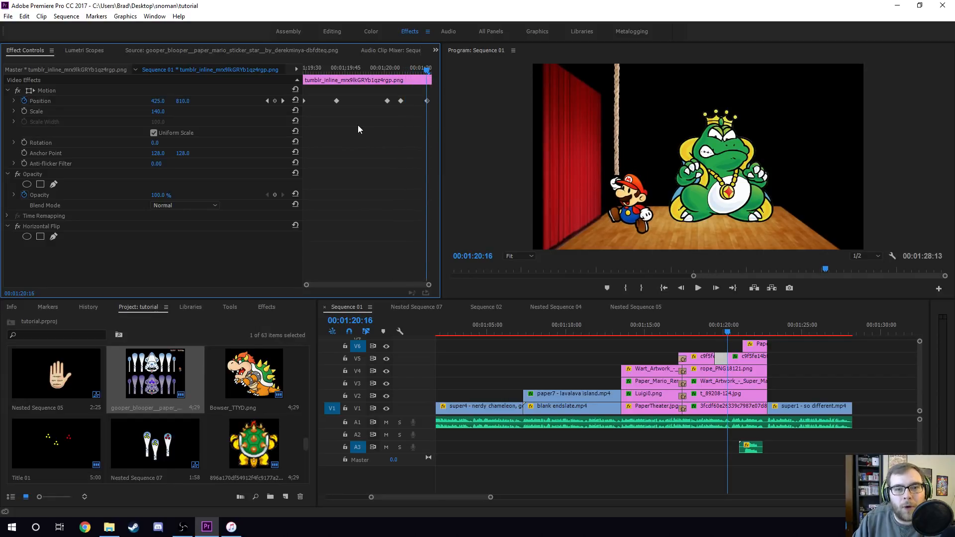
pyautogui.moveTo(342, 73); pyautogui.dragTo(431, 71)
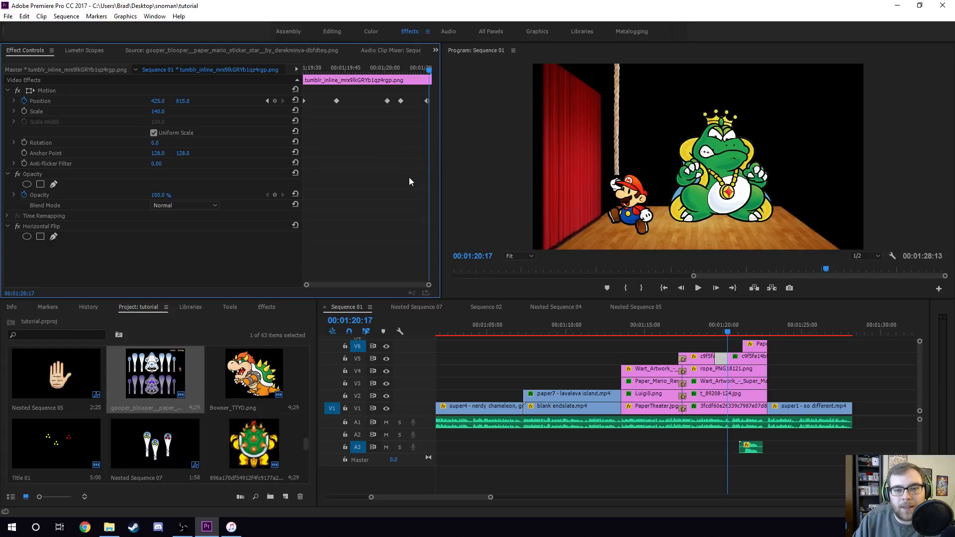
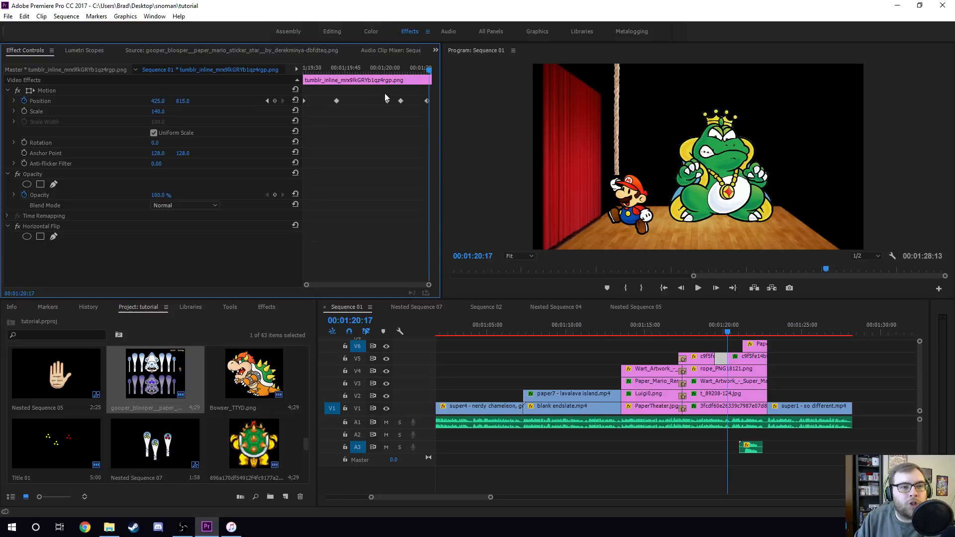
# - Scrub across the tumblr_inline clip's Position keyframes in the effect controls timeline
pyautogui.click(312, 69)
pyautogui.moveTo(314, 73); pyautogui.dragTo(424, 79)
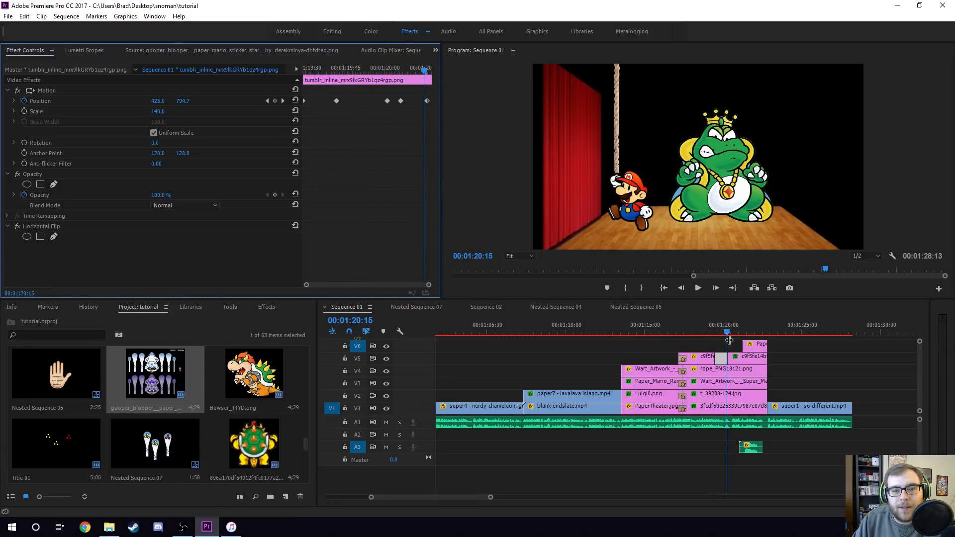
# - Select the c9f5fe clip and inspect its Horizontal Flip effect settings
pyautogui.click(741, 358)
pyautogui.click(304, 69)
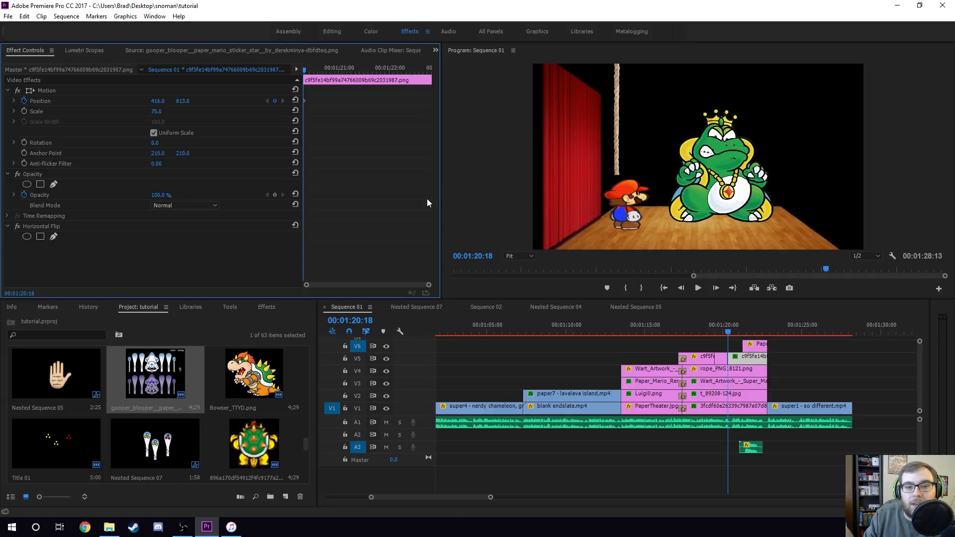
pyautogui.click(103, 226)
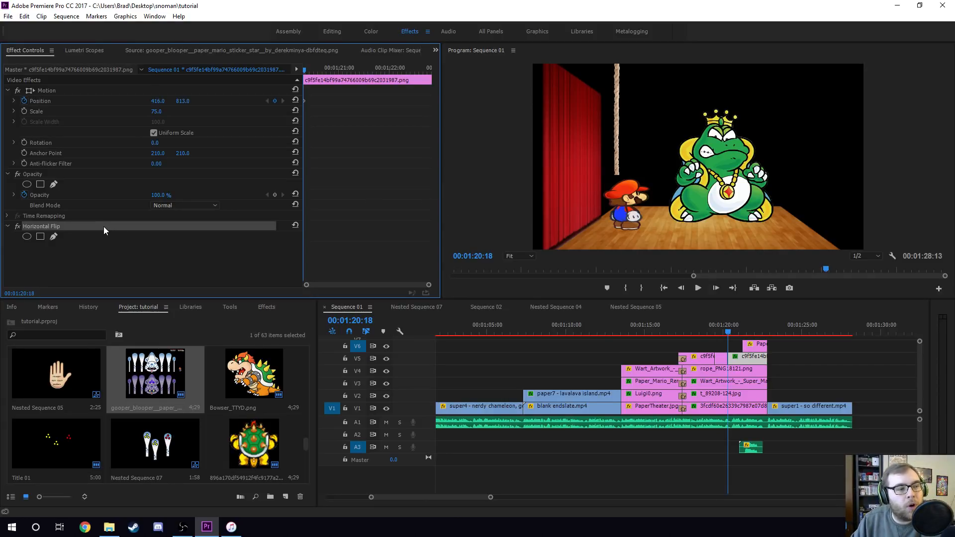
# - Scrub the playhead back and forth through the Wart rope scene around 1:20
pyautogui.click(709, 328)
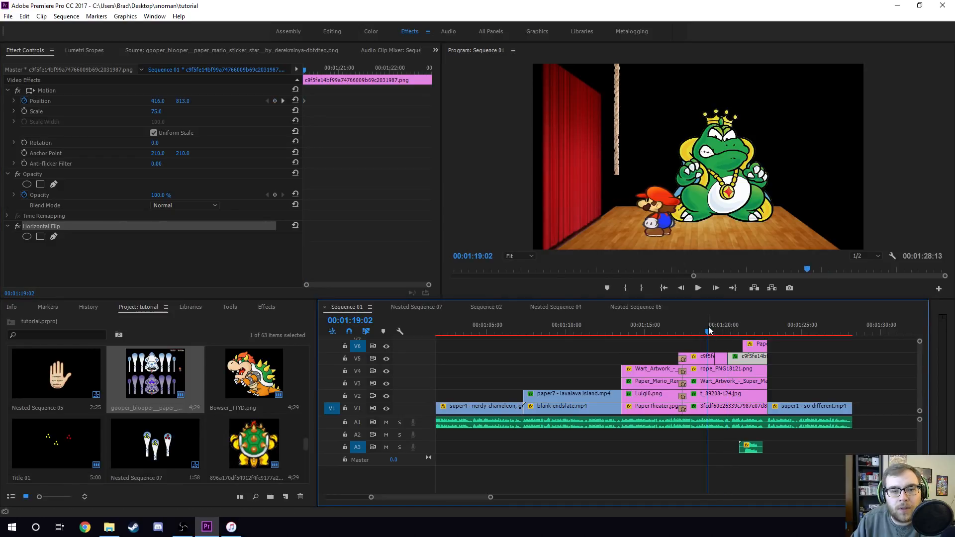
pyautogui.click(728, 333)
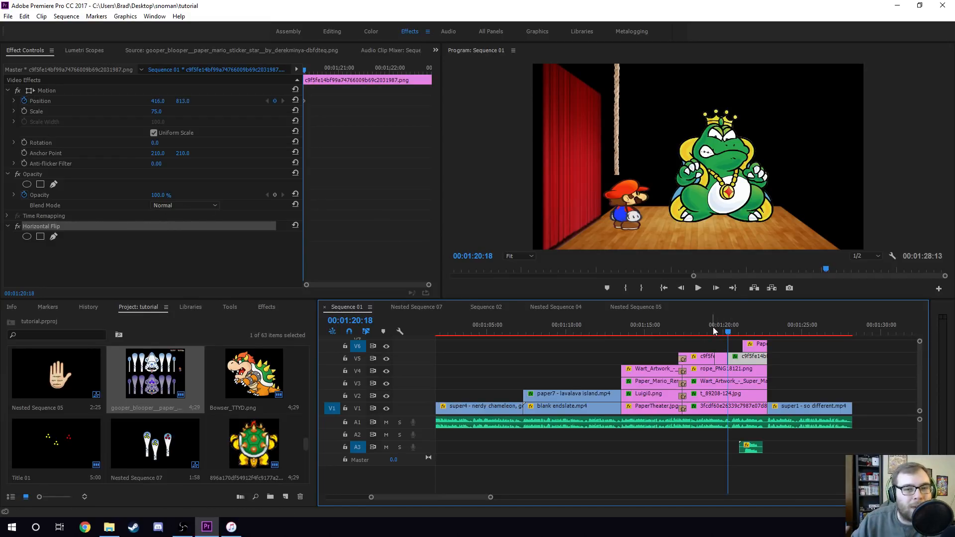
pyautogui.click(701, 332)
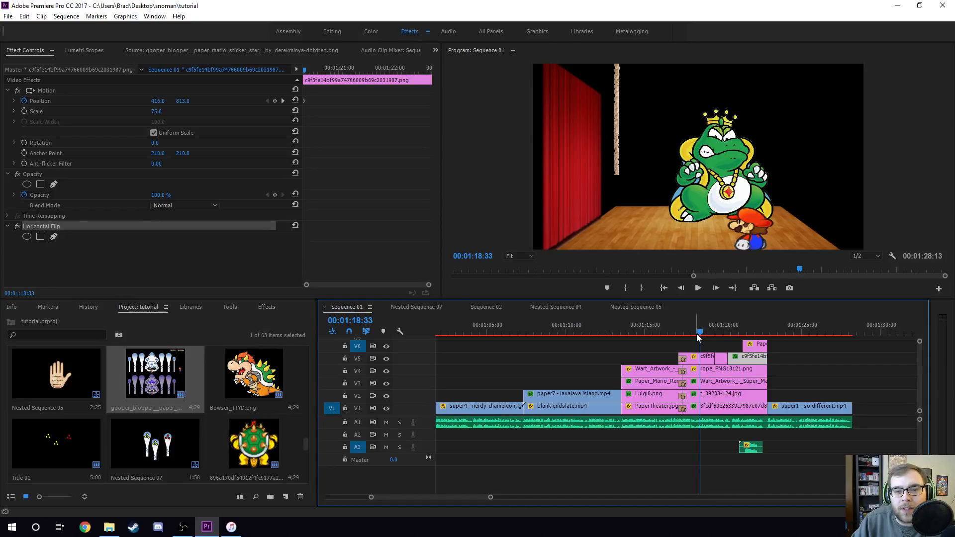
pyautogui.moveTo(701, 335); pyautogui.dragTo(732, 340)
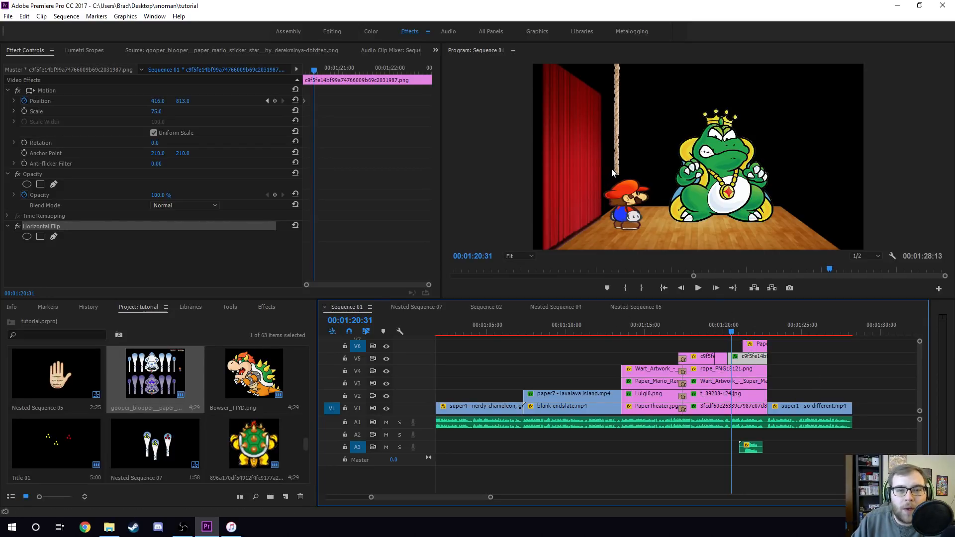
pyautogui.click(747, 328)
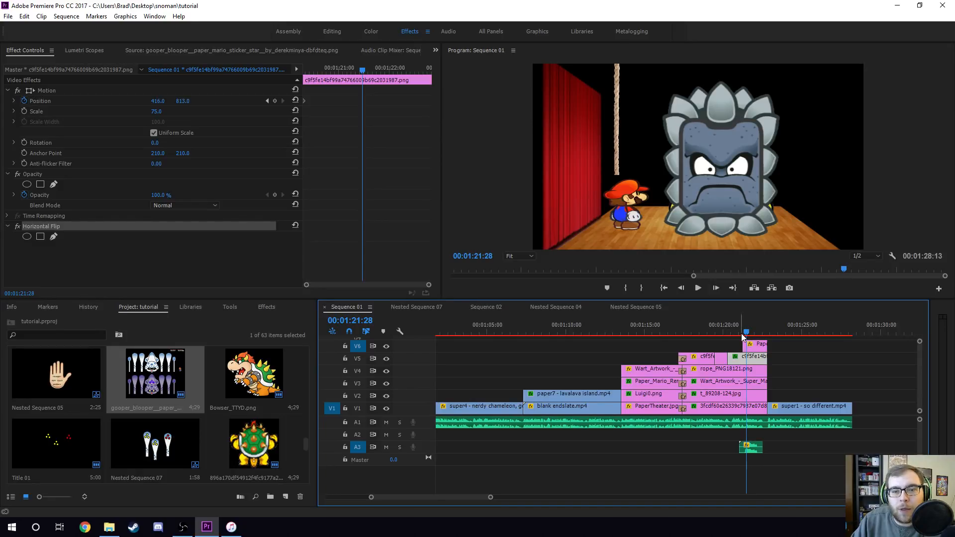
# - Select the Paper_thwomp clip and the Super Mario 64 Thwomp Sound clip, then play the section
pyautogui.click(756, 346)
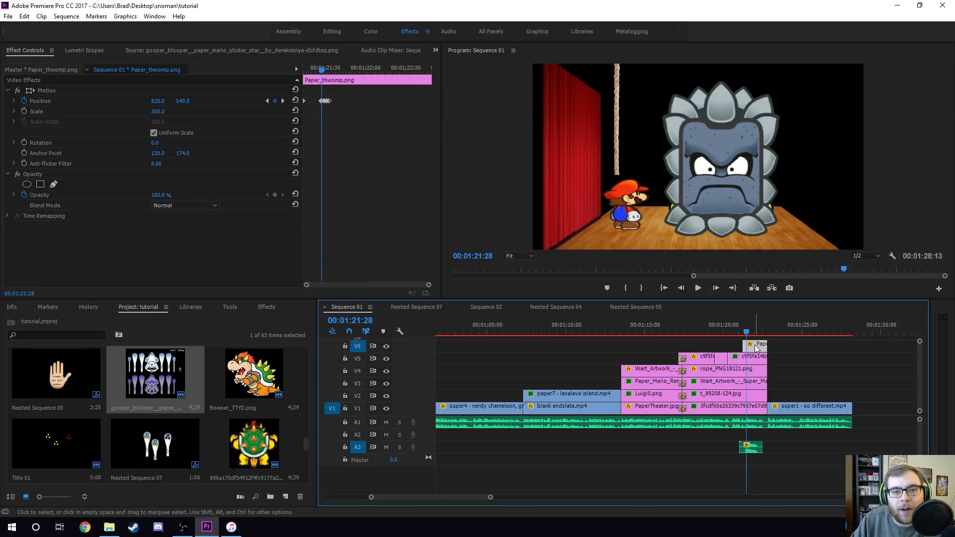
pyautogui.click(755, 449)
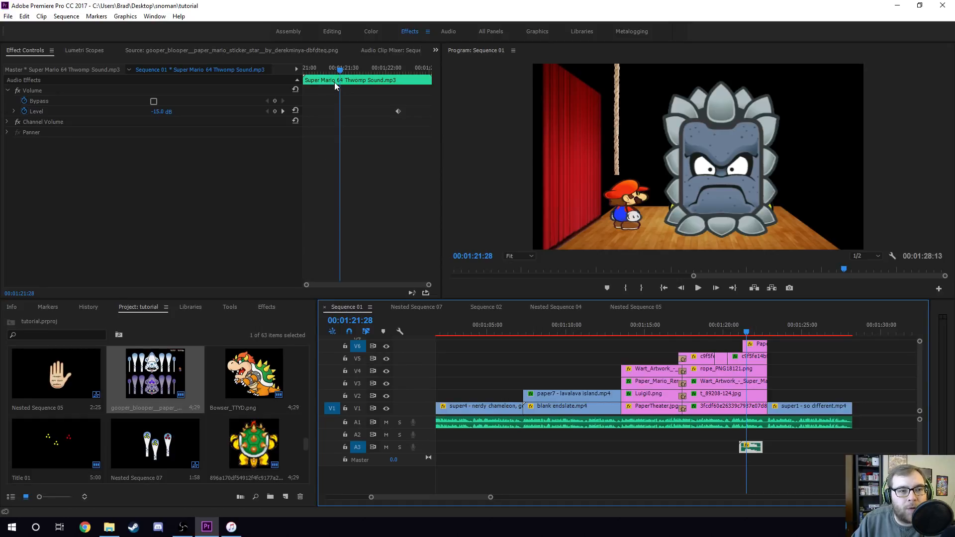
pyautogui.press('space')
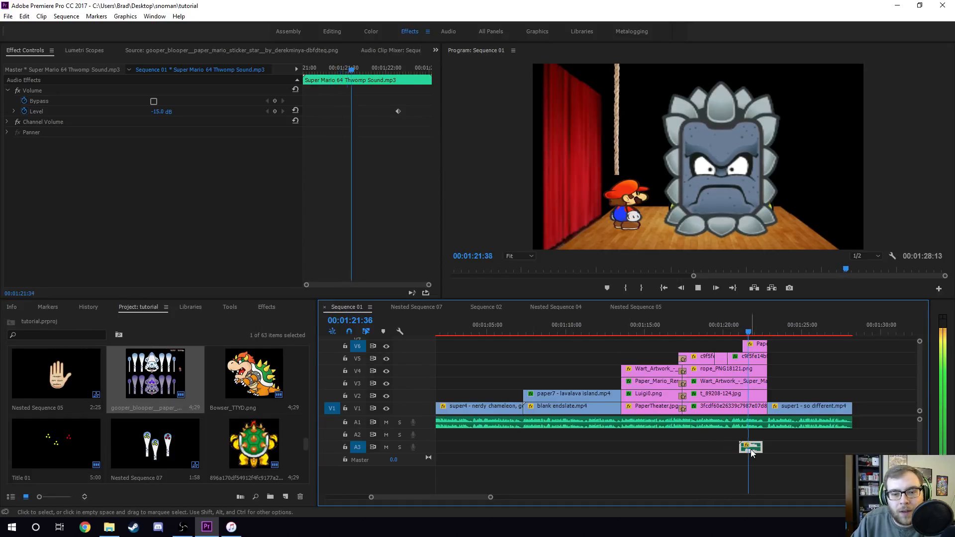
# - Select the Paper_thwomp clip and scrub through its Position keyframes
pyautogui.click(753, 344)
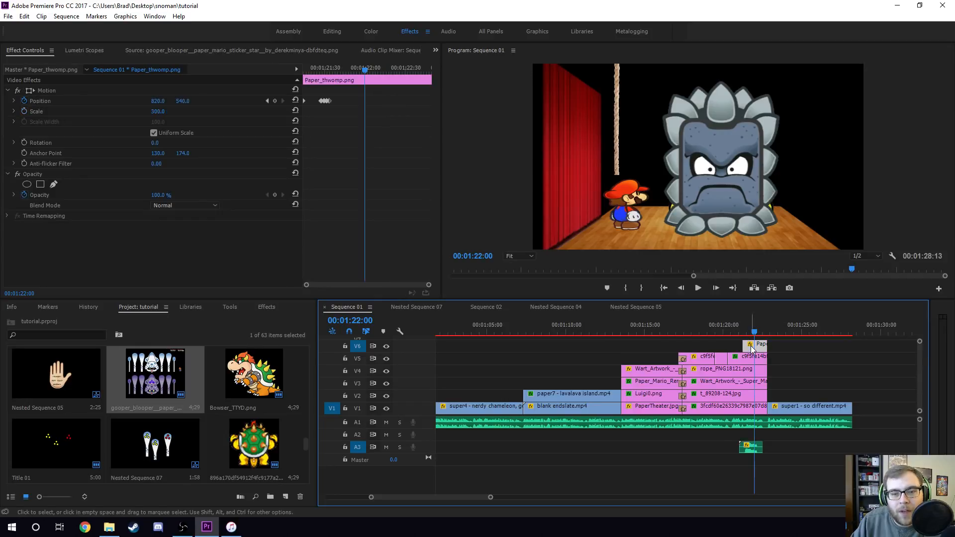
pyautogui.moveTo(327, 71); pyautogui.dragTo(295, 66)
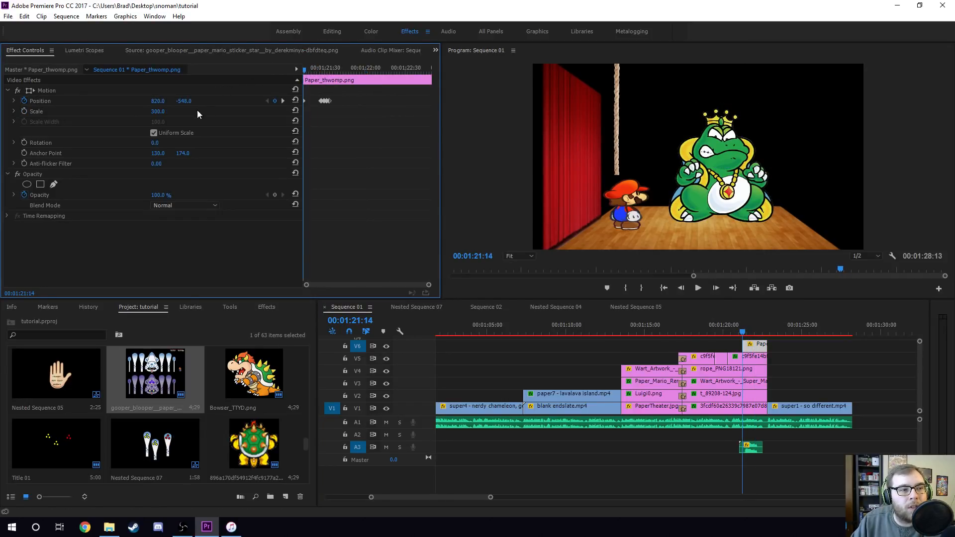
pyautogui.click(308, 70)
pyautogui.moveTo(310, 69); pyautogui.dragTo(313, 69)
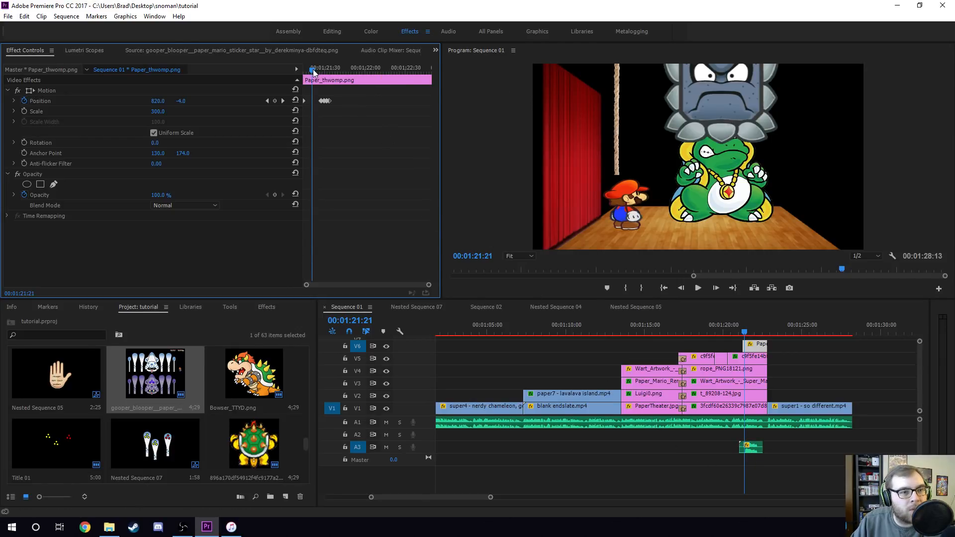
pyautogui.moveTo(313, 69); pyautogui.dragTo(324, 69)
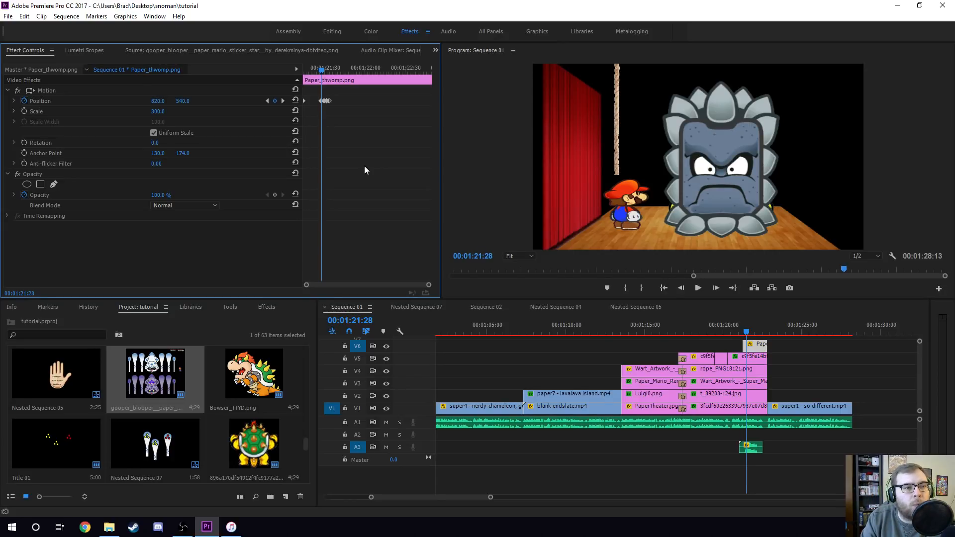
# - Step frame by frame through the Thwomp's drop animation
pyautogui.press('Right')
pyautogui.press('Right')
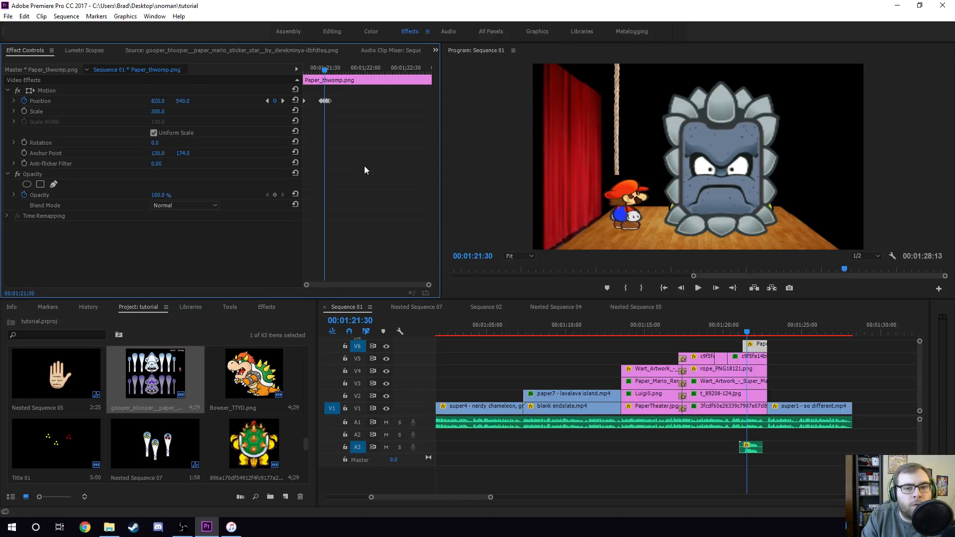
pyautogui.press('Left')
pyautogui.press('Left')
pyautogui.press('Right')
pyautogui.press('Right')
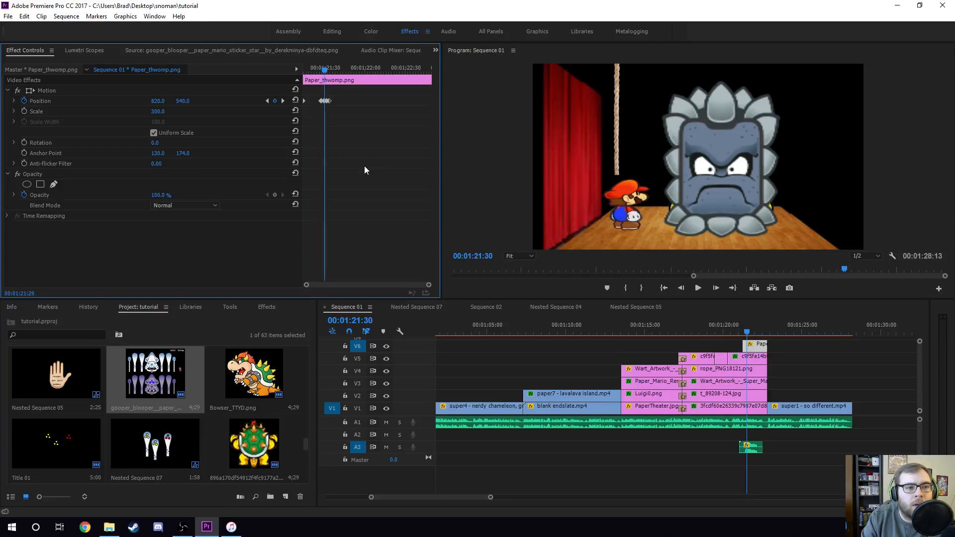
pyautogui.press('Right')
pyautogui.press('Right')
pyautogui.press('Right')
pyautogui.press('Right')
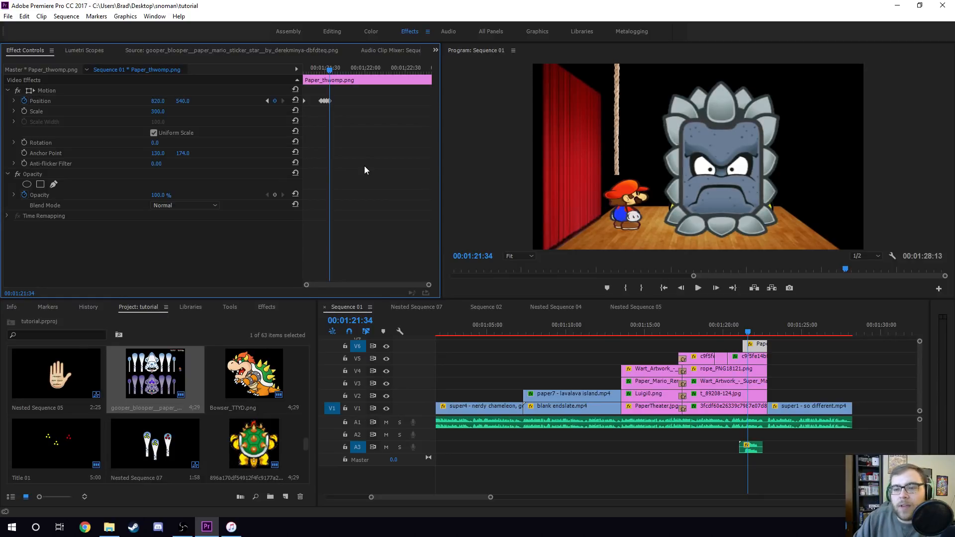
# - Jump to the start of the Thwomp's keyframes, step forward and scrub across them again
pyautogui.click(317, 69)
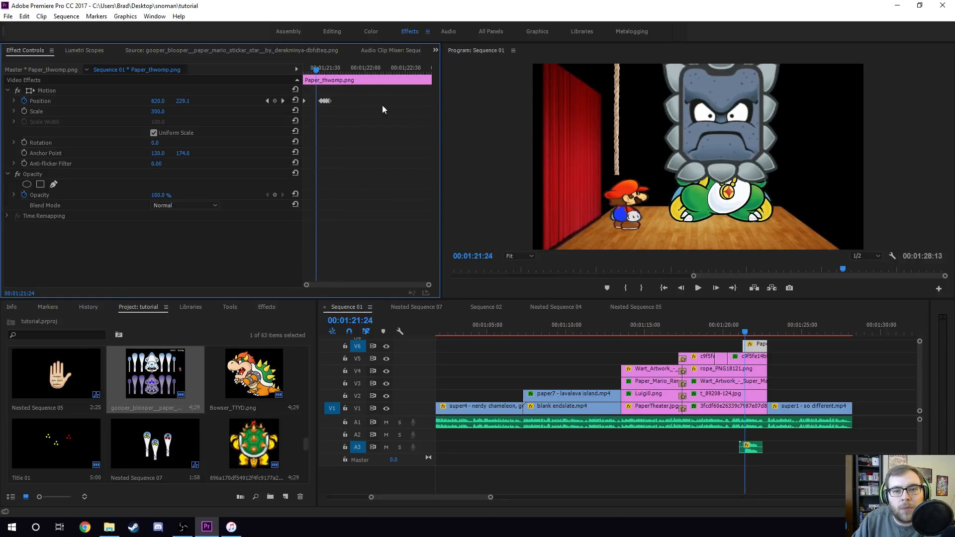
pyautogui.press('Right')
pyautogui.press('Right')
pyautogui.press('Right')
pyautogui.press('Right')
pyautogui.press('Right')
pyautogui.press('Right')
pyautogui.press('Right')
pyautogui.press('Right')
pyautogui.press('Right')
pyautogui.press('Right')
pyautogui.press('Right')
pyautogui.press('Right')
pyautogui.press('Right')
pyautogui.press('Right')
pyautogui.press('Right')
pyautogui.press('Right')
pyautogui.press('Right')
pyautogui.press('Right')
pyautogui.press('Right')
pyautogui.press('Right')
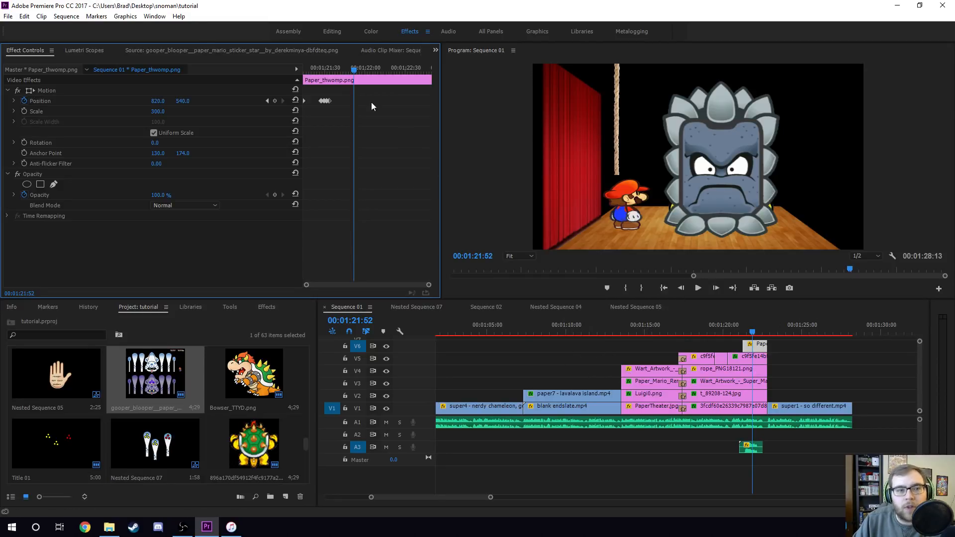
pyautogui.click(307, 70)
pyautogui.moveTo(307, 70); pyautogui.dragTo(329, 71)
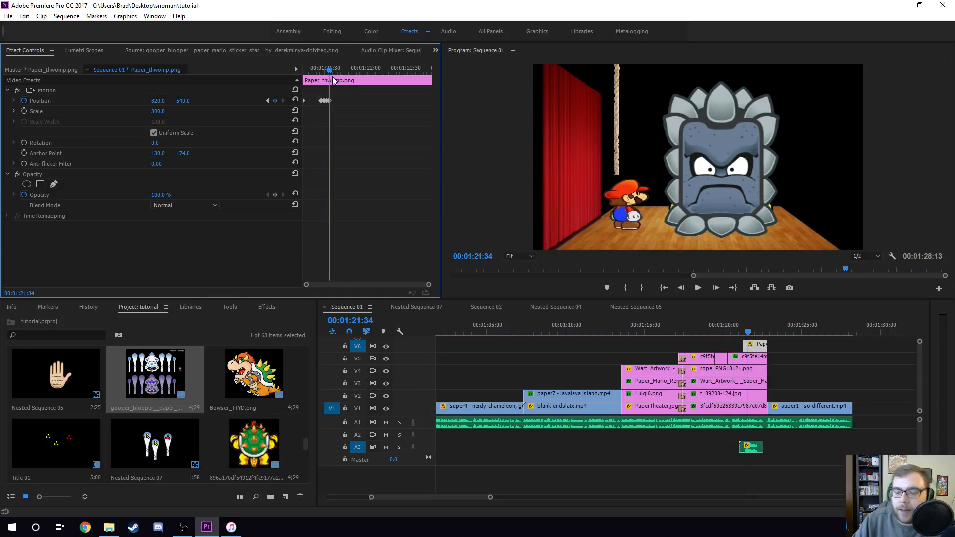
# - Zoom out the timeline, move to the opening of the sequence and select the Title 01 clip
pyautogui.scroll(-4, 480, 497)
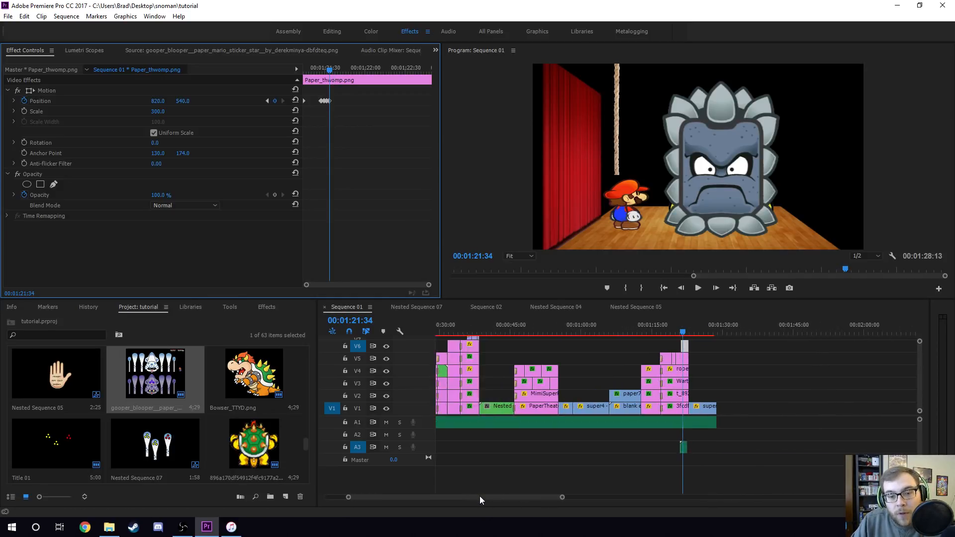
pyautogui.scroll(-3, 480, 497)
pyautogui.click(454, 326)
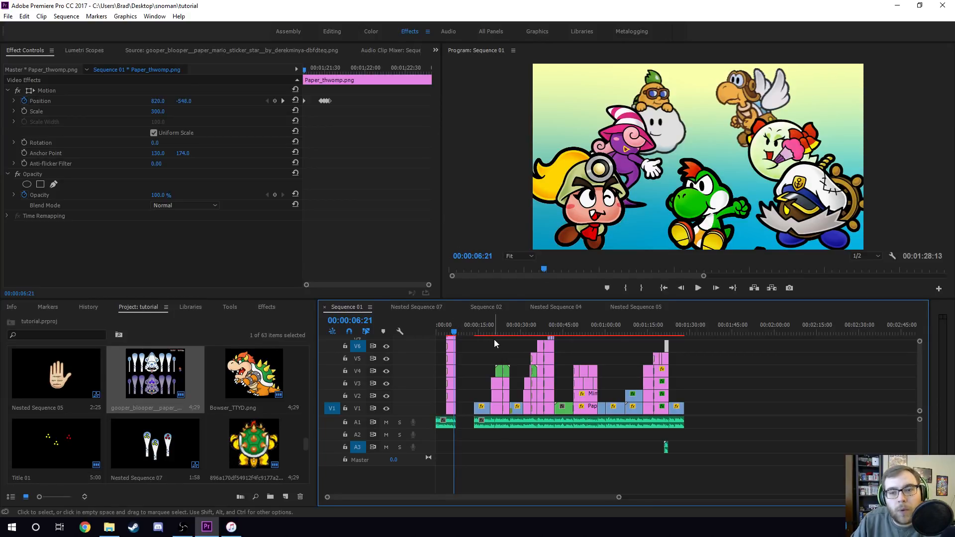
pyautogui.click(452, 411)
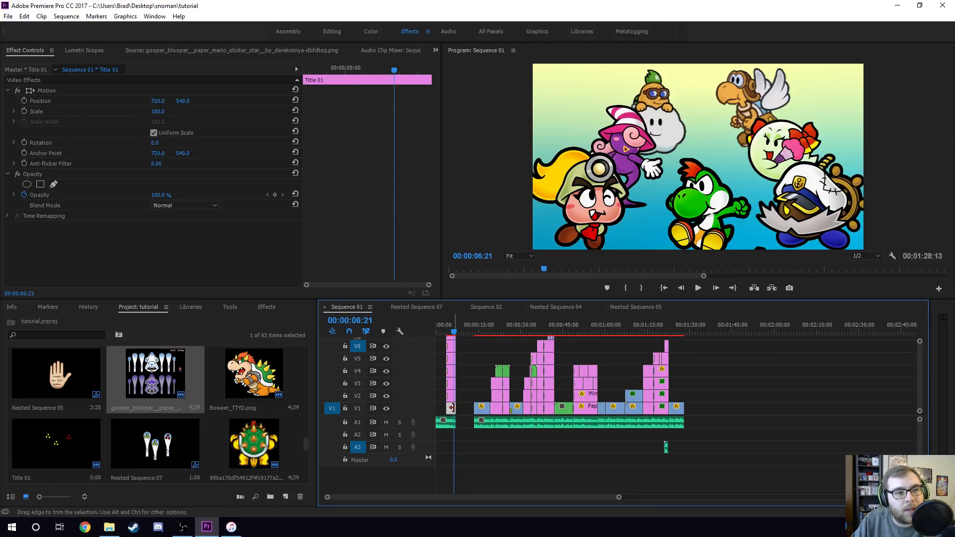
# - Scroll through the tracks above Title 01 and inspect the effect settings of each character clip up to the Mario-and-Yoshi clip
pyautogui.scroll(1, 517, 496)
pyautogui.scroll(8, 517, 496)
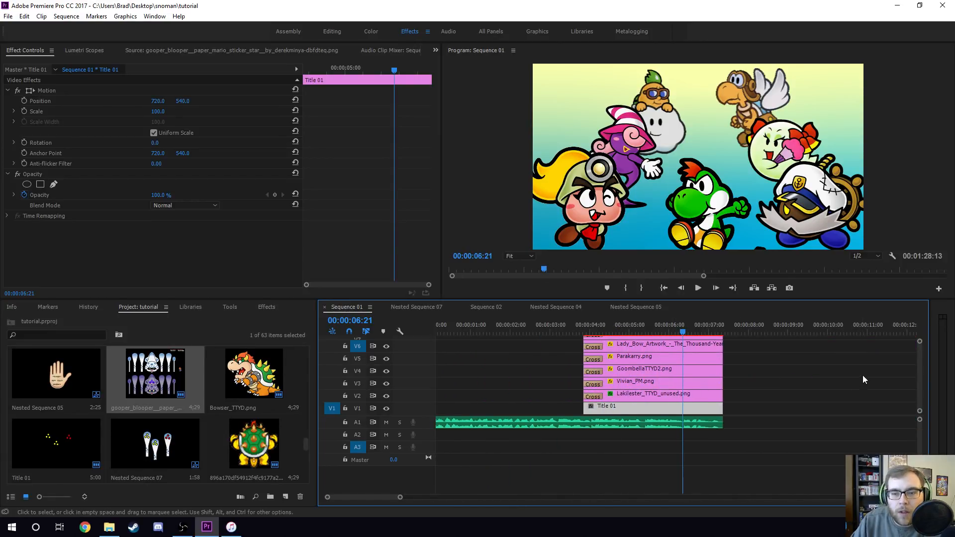
pyautogui.scroll(1, 921, 370)
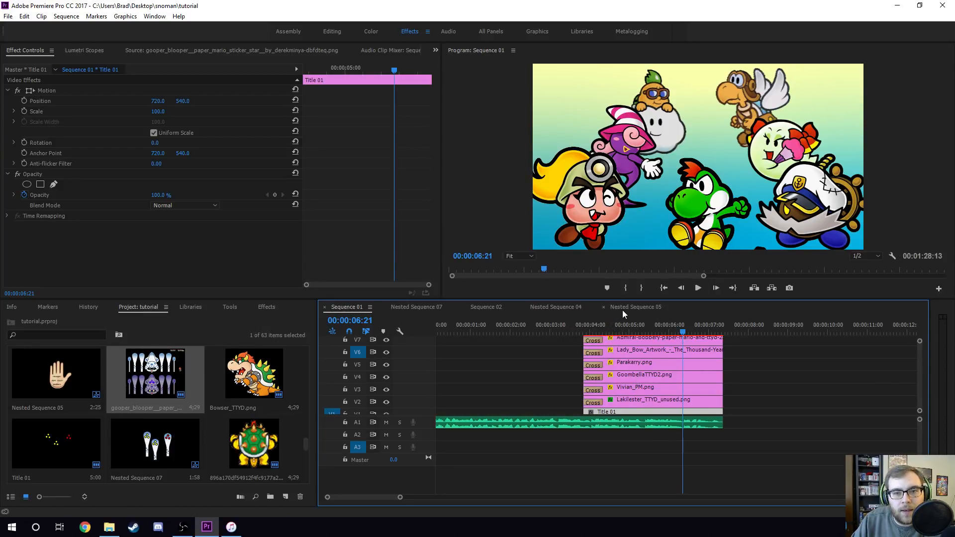
pyautogui.click(635, 399)
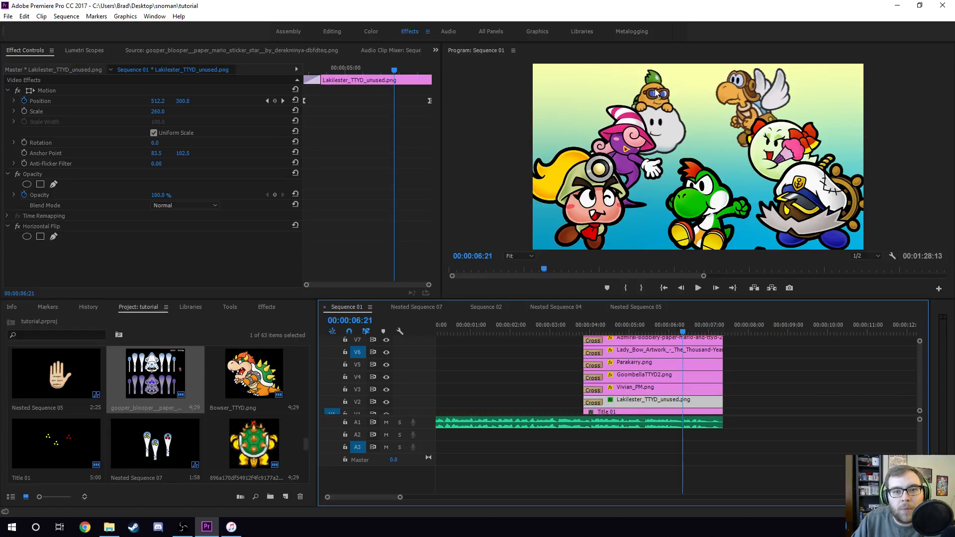
pyautogui.click(635, 389)
pyautogui.click(637, 376)
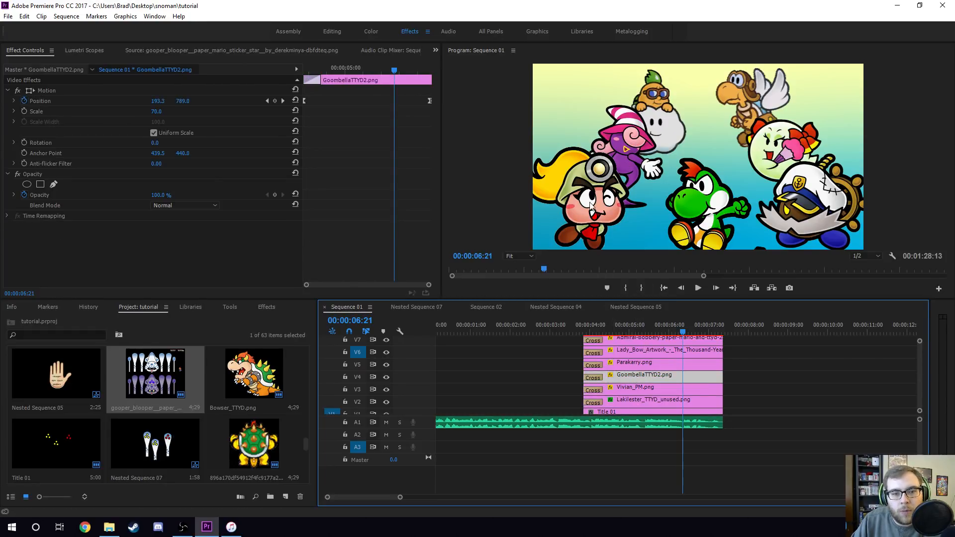
pyautogui.click(640, 364)
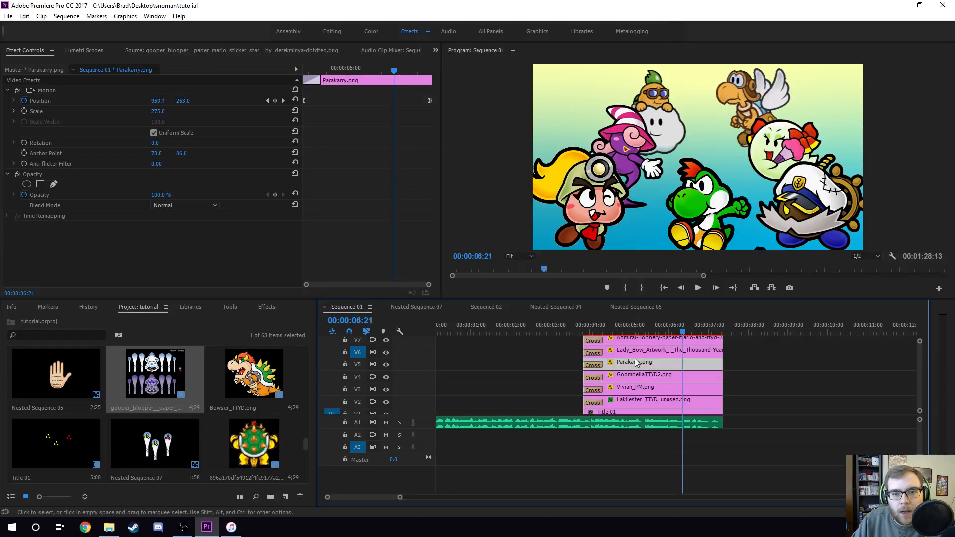
pyautogui.click(686, 352)
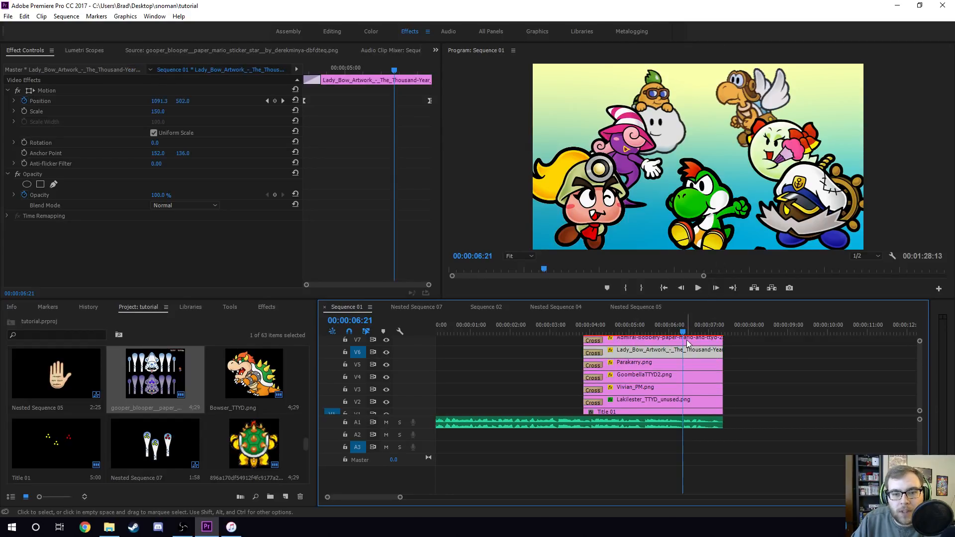
pyautogui.click(687, 339)
pyautogui.scroll(3, 918, 371)
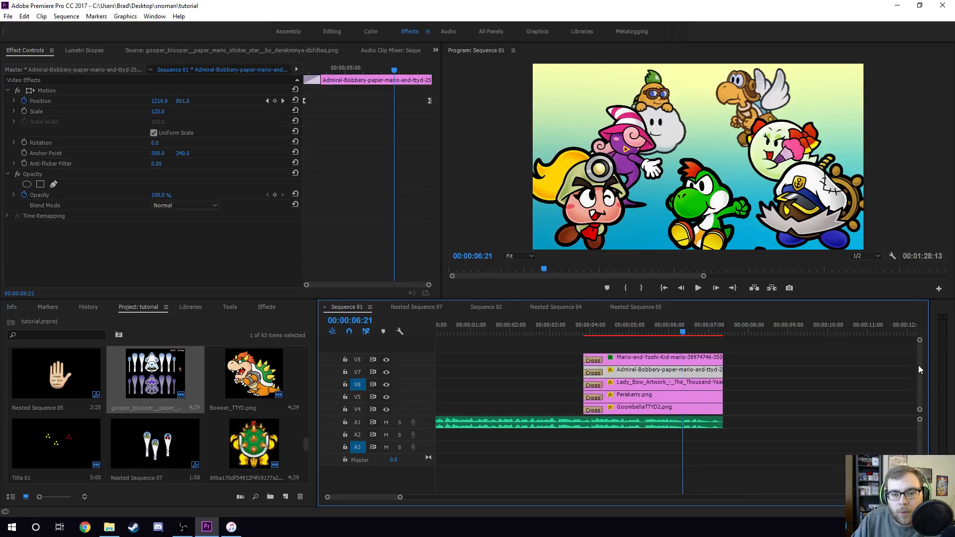
pyautogui.click(691, 357)
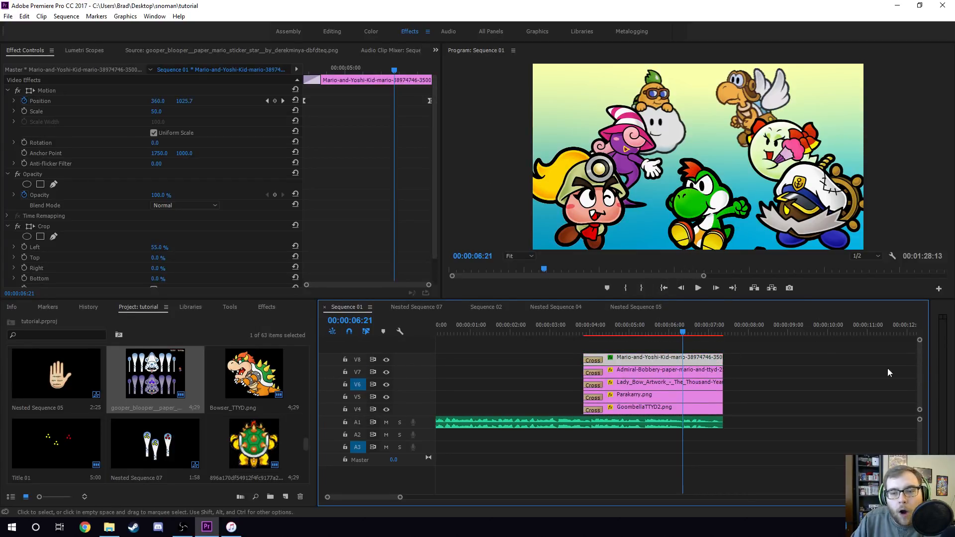
# - Scrub through the opening character section and select the Lakilester_TTYD_unused clip
pyautogui.scroll(-1, 922, 377)
pyautogui.scroll(-3, 921, 377)
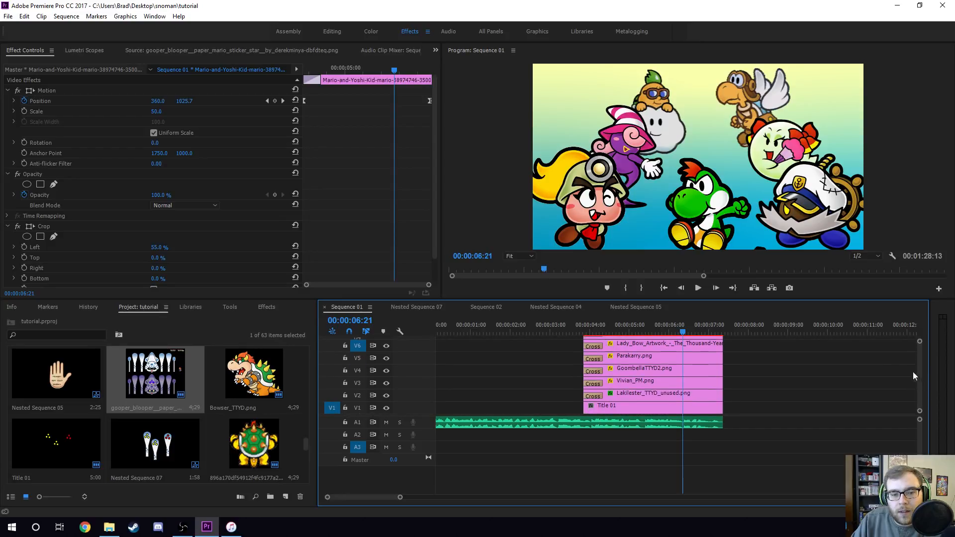
pyautogui.click(594, 327)
pyautogui.moveTo(599, 326); pyautogui.dragTo(703, 333)
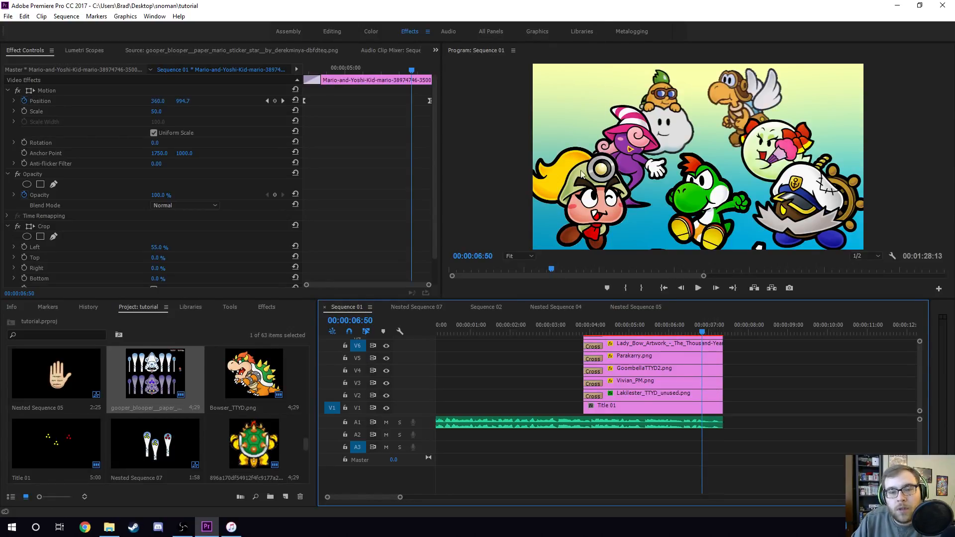
pyautogui.click(627, 396)
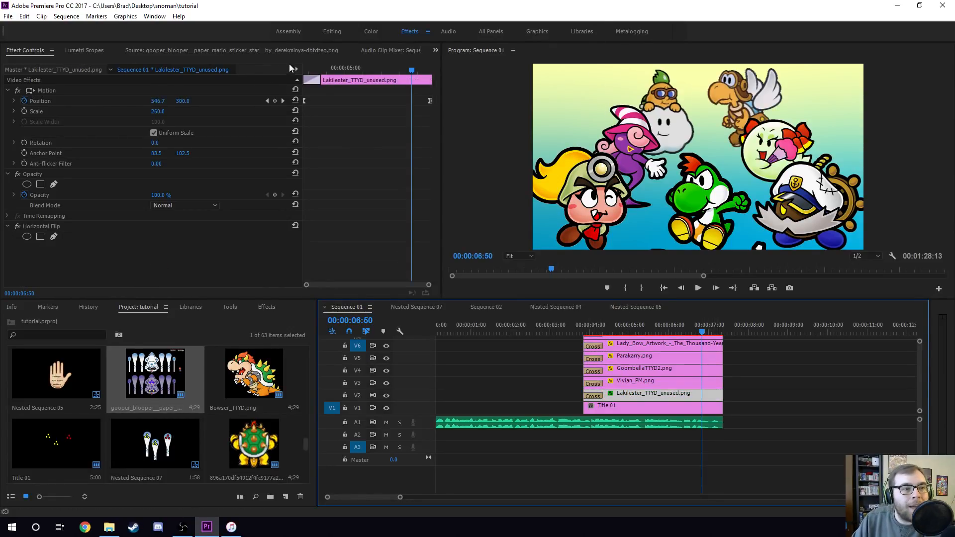
# - Delete the Cross Dissolve transitions at the start of the character clips on tracks V2 through V6
pyautogui.click(302, 68)
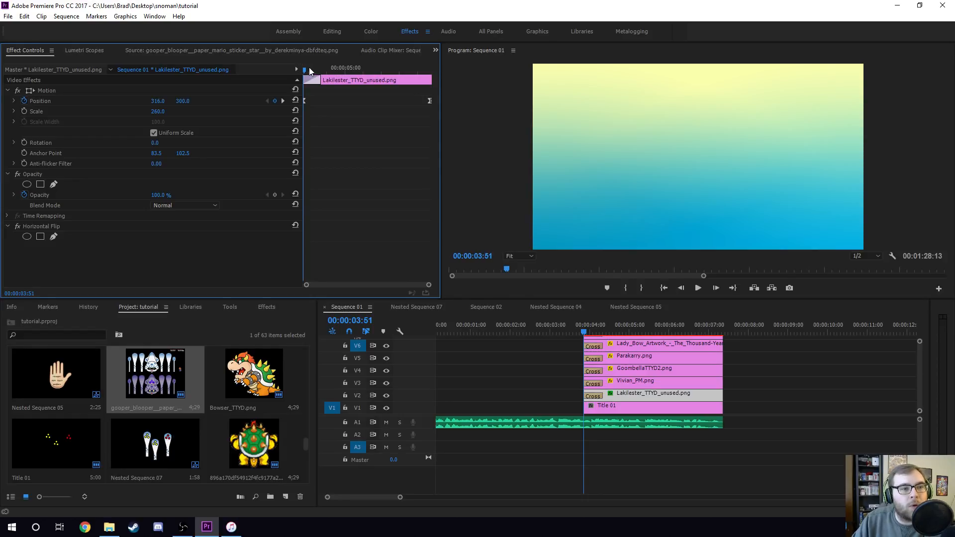
pyautogui.click(597, 396)
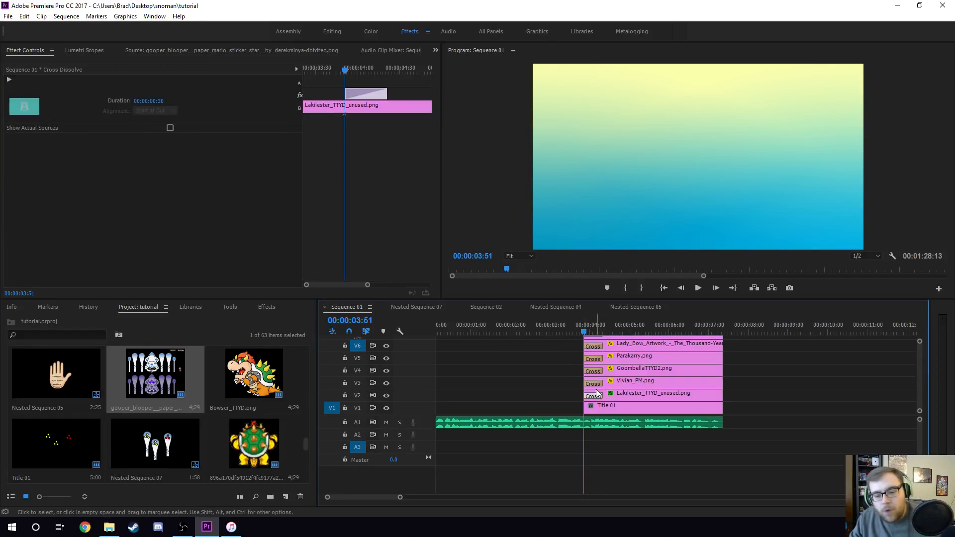
pyautogui.press('Delete')
pyautogui.click(594, 384)
pyautogui.press('Delete')
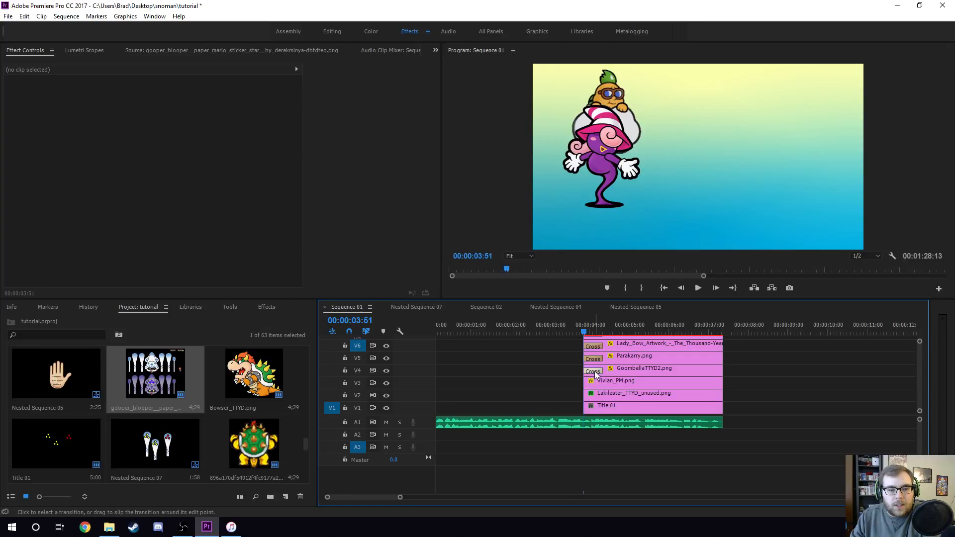
pyautogui.click(595, 371)
pyautogui.press('Delete')
pyautogui.click(594, 359)
pyautogui.press('Delete')
pyautogui.click(595, 348)
pyautogui.press('Delete')
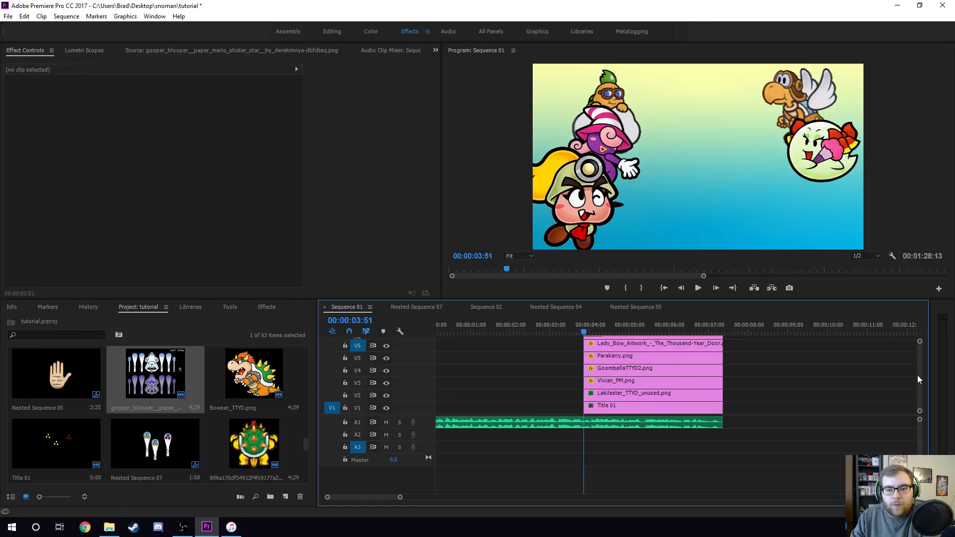
# - Delete the Cross Dissolve transitions at the start of the character clips on tracks V7 and V8
pyautogui.scroll(2, 593, 374)
pyautogui.click(593, 373)
pyautogui.press('Delete')
pyautogui.click(593, 360)
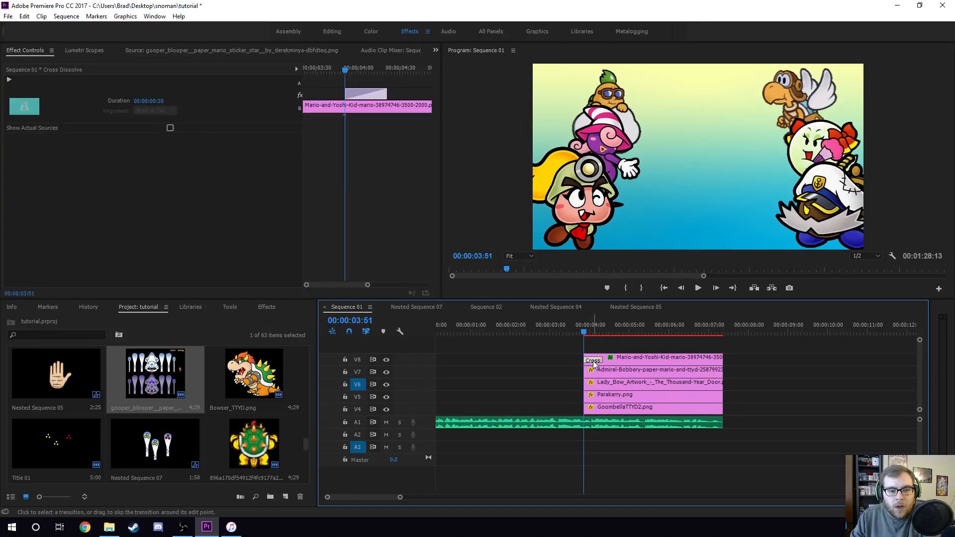
pyautogui.press('Delete')
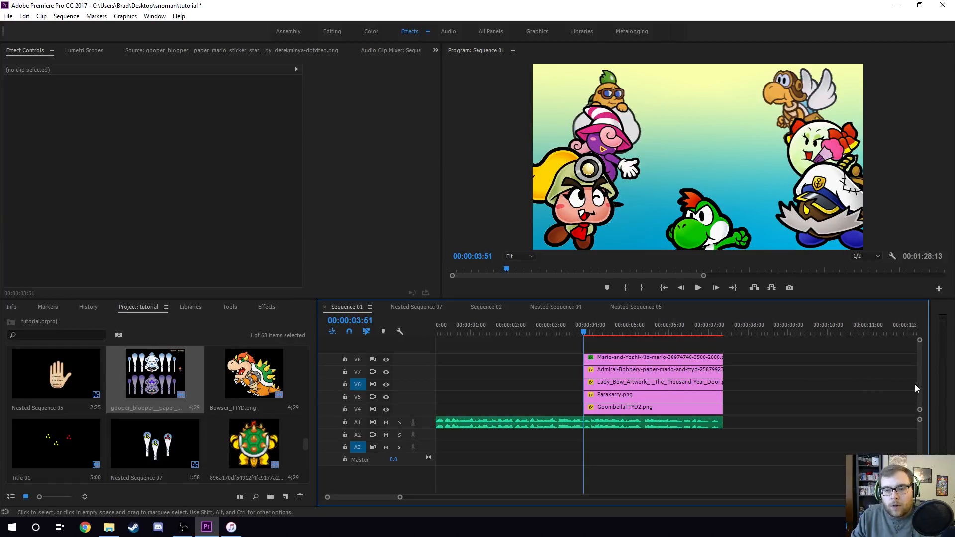
# - Select the Lakilester_TTYD_unused clip and step back and forth between its Position keyframes
pyautogui.scroll(-3, 918, 386)
pyautogui.click(657, 396)
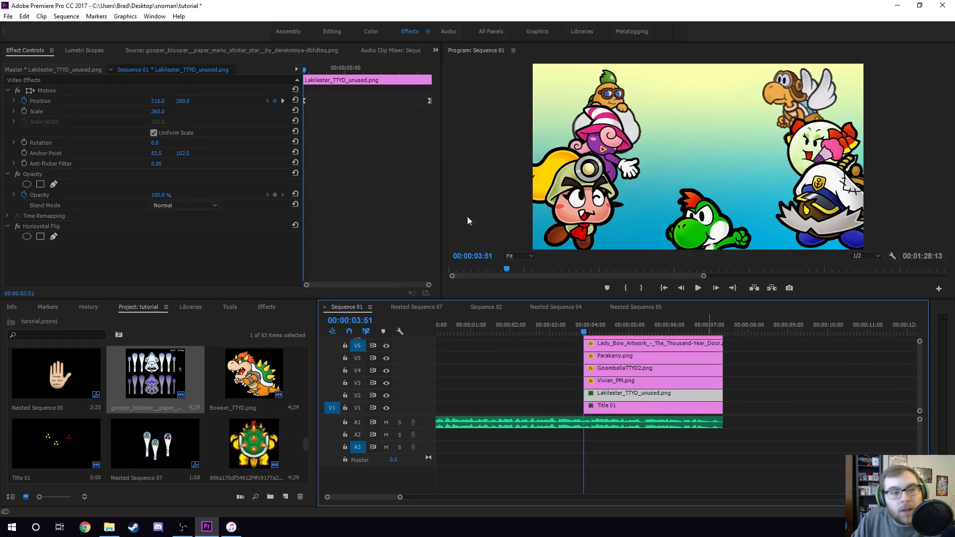
pyautogui.hotkey('alt', 'Tab')
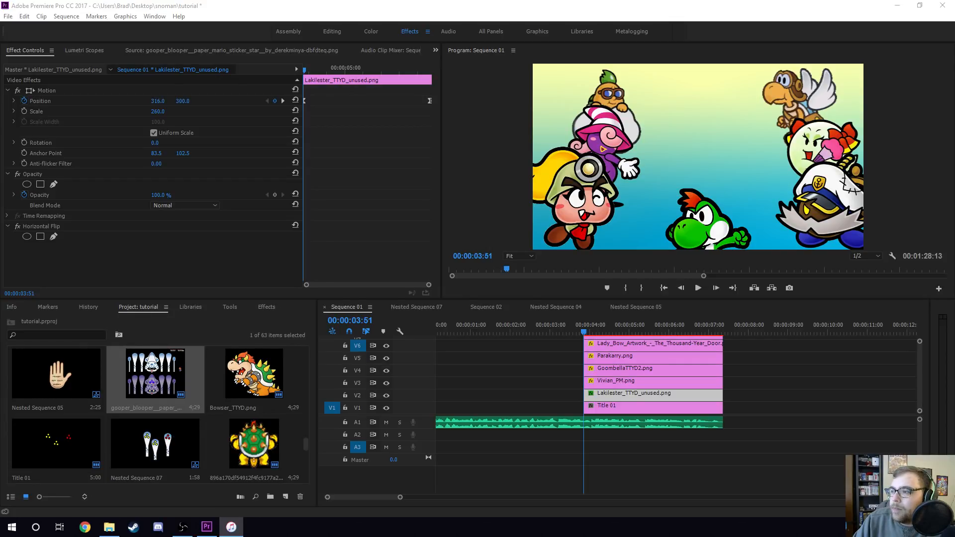
pyautogui.hotkey('alt', 'Tab')
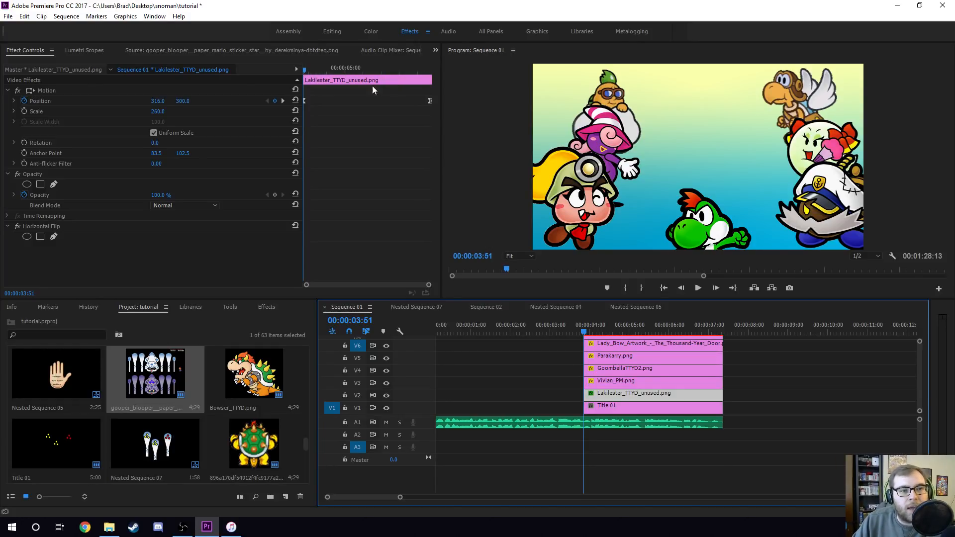
pyautogui.click(283, 100)
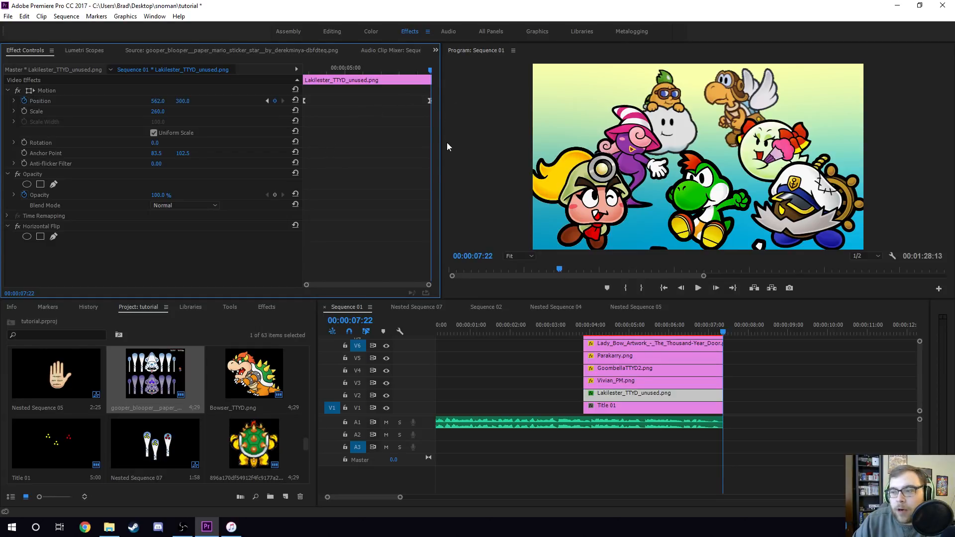
pyautogui.click(267, 101)
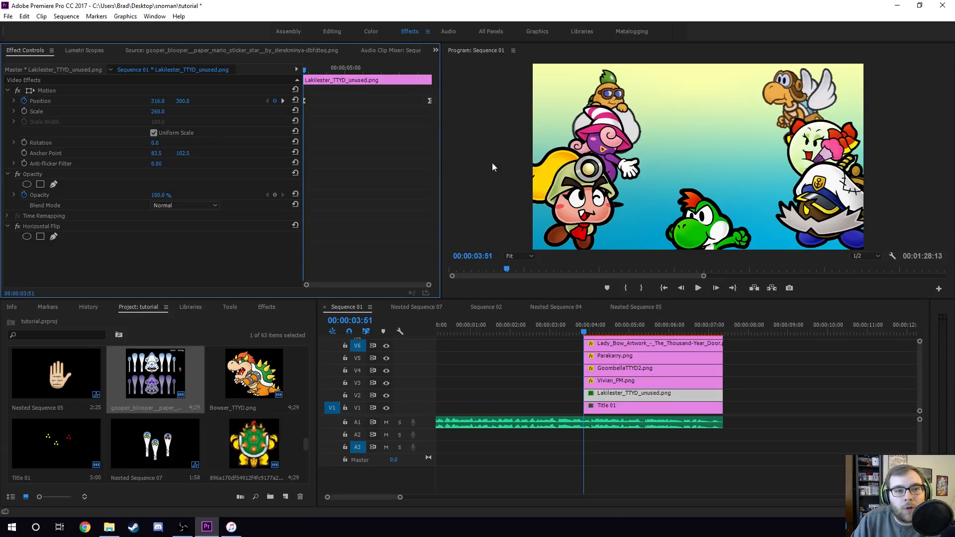
pyautogui.click(283, 101)
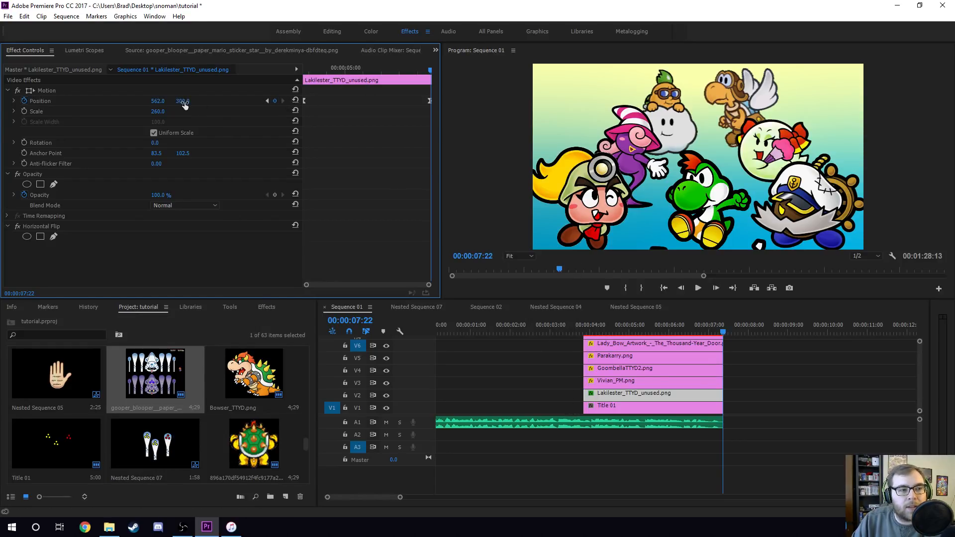
pyautogui.click(268, 100)
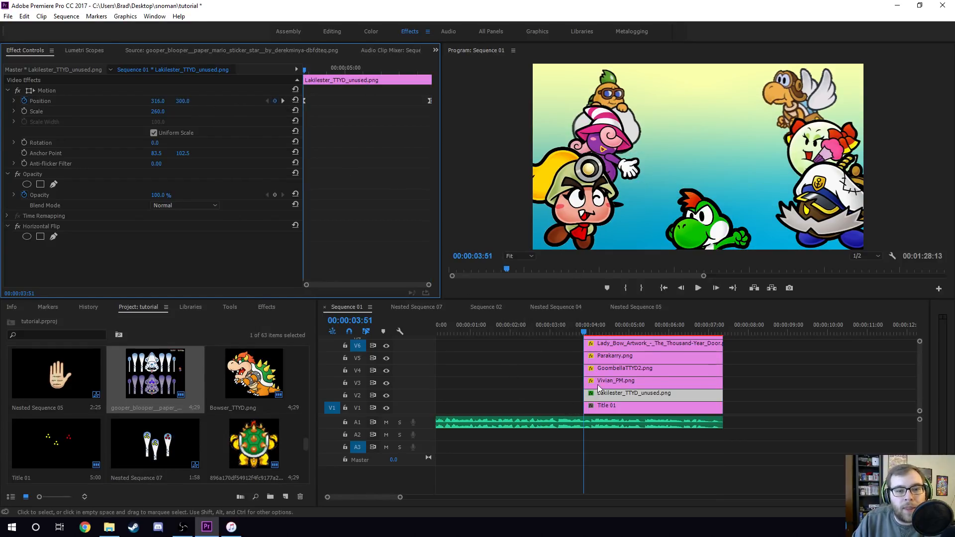
# - Step through the Position keyframes of the GoombellaTTYD2, Lakilester and Vivian_PM clips to compare their motion
pyautogui.click(647, 368)
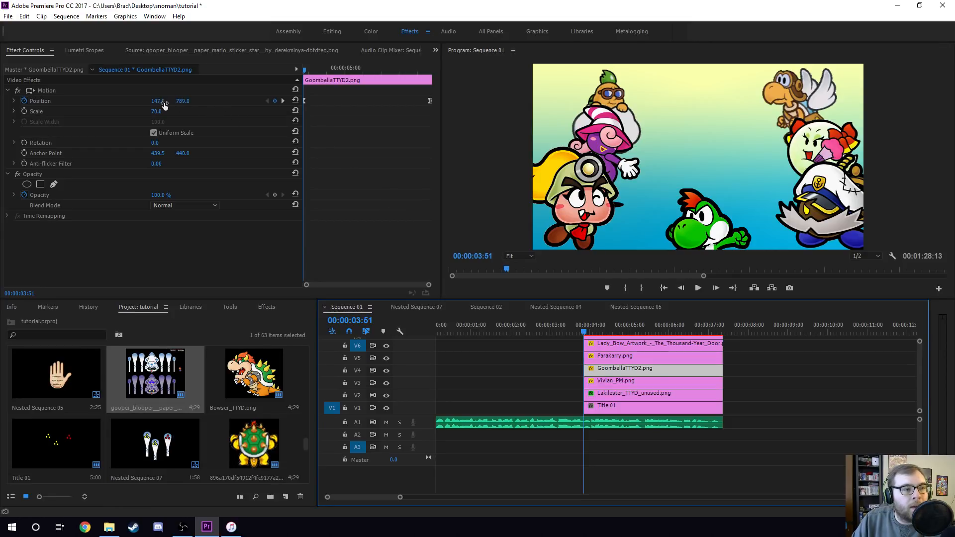
pyautogui.click(282, 100)
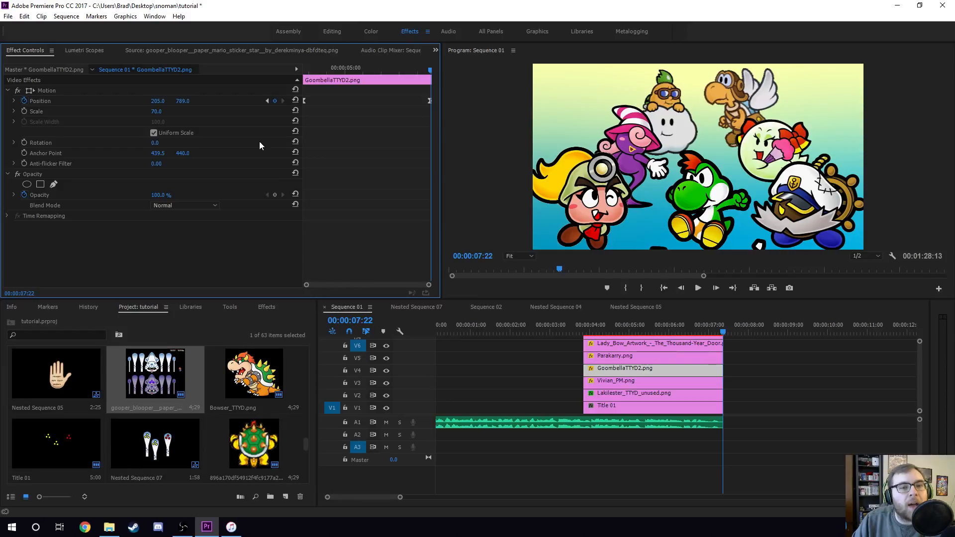
pyautogui.click(266, 100)
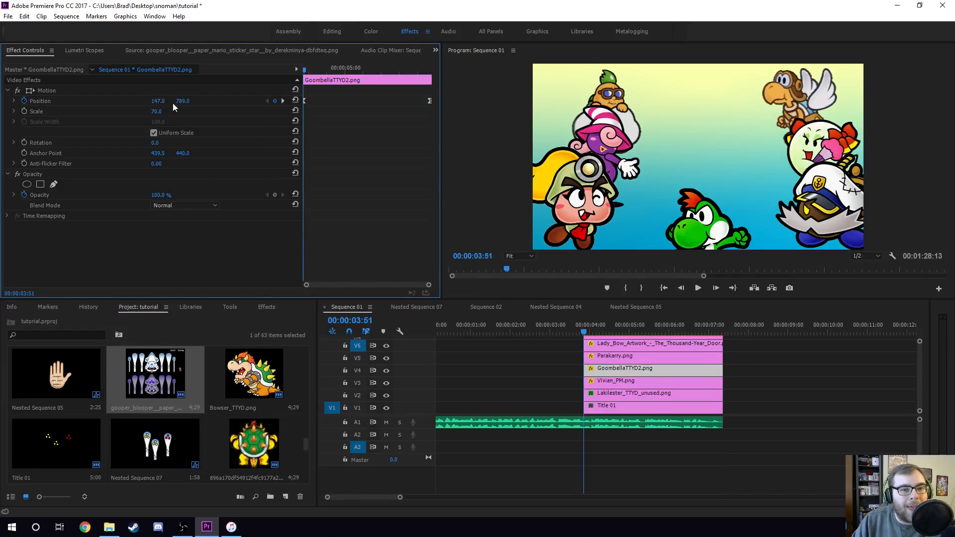
pyautogui.click(626, 392)
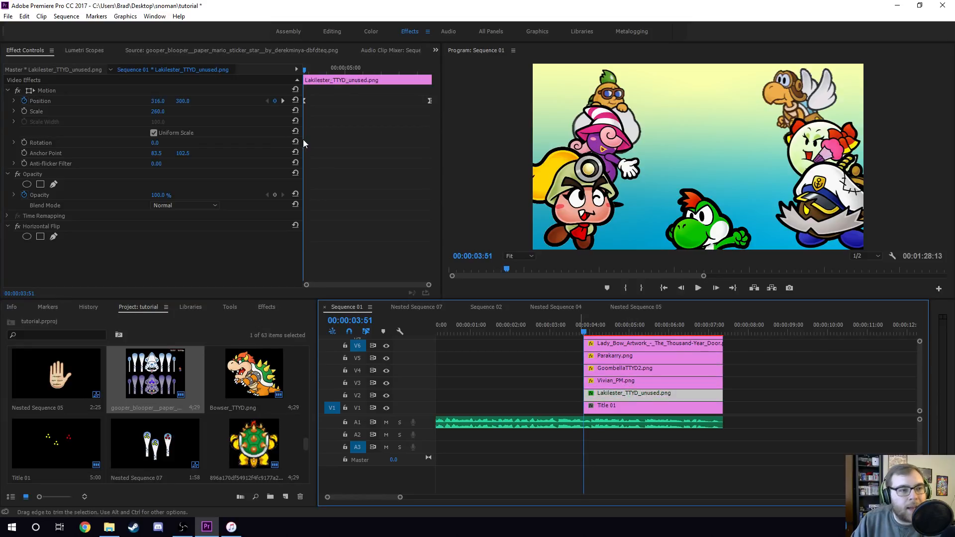
pyautogui.click(283, 101)
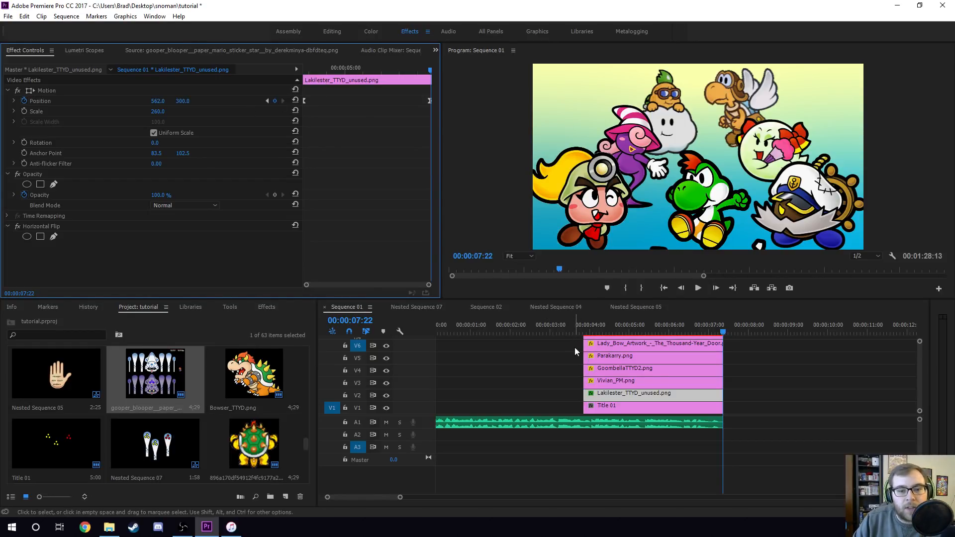
pyautogui.click(631, 381)
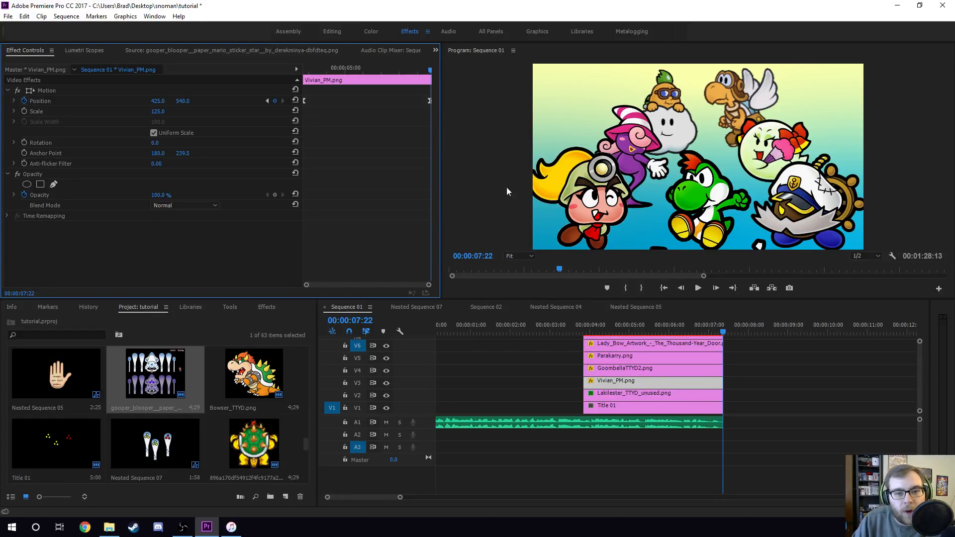
pyautogui.moveTo(306, 66); pyautogui.dragTo(424, 149)
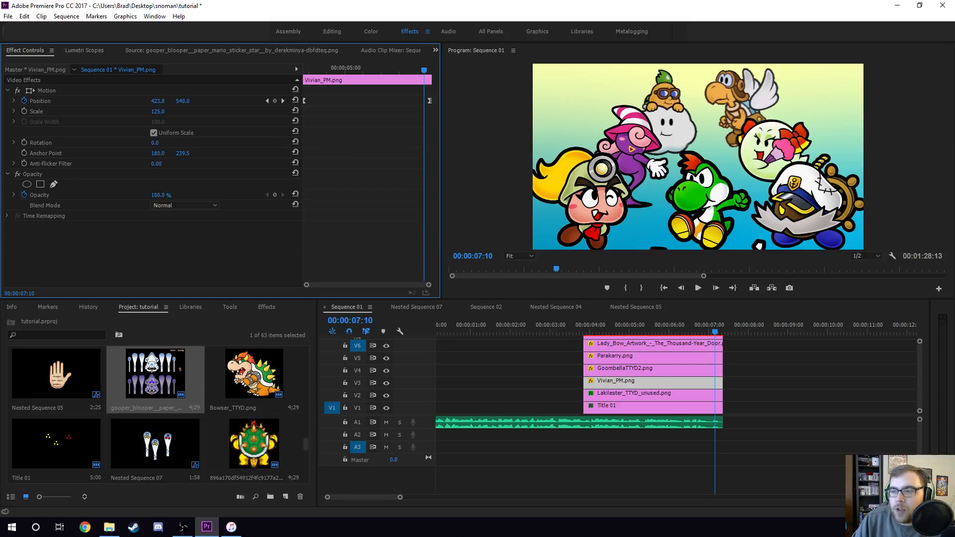
# - Zoom out the sequence timeline and move the playhead to 00:00:41:05
pyautogui.hotkey('alt', 'Tab')
pyautogui.click(620, 4)
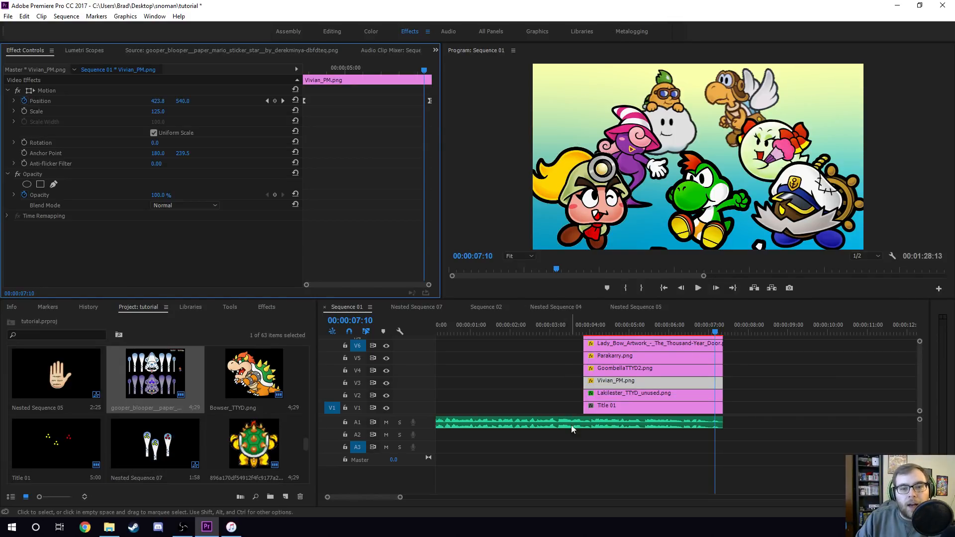
pyautogui.scroll(-10, 370, 498)
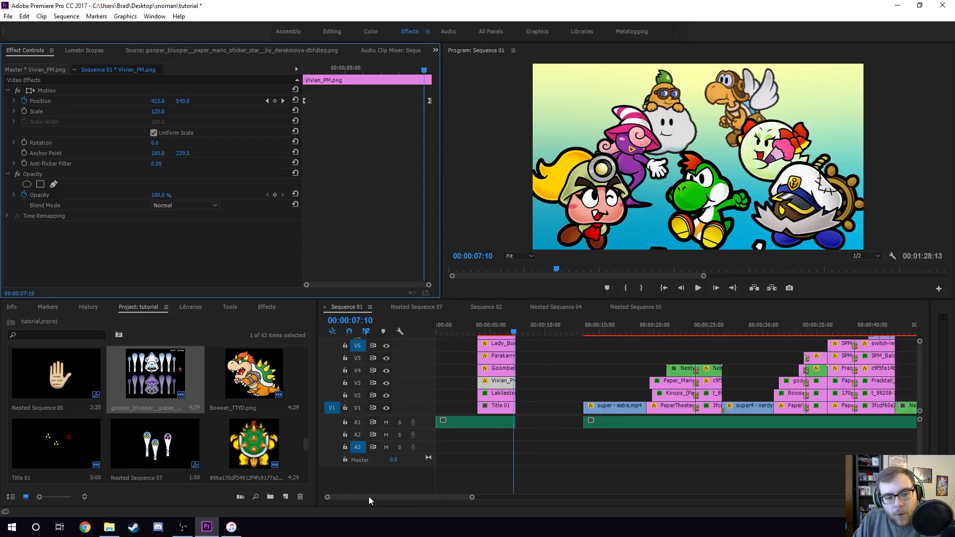
pyautogui.scroll(-3, 371, 497)
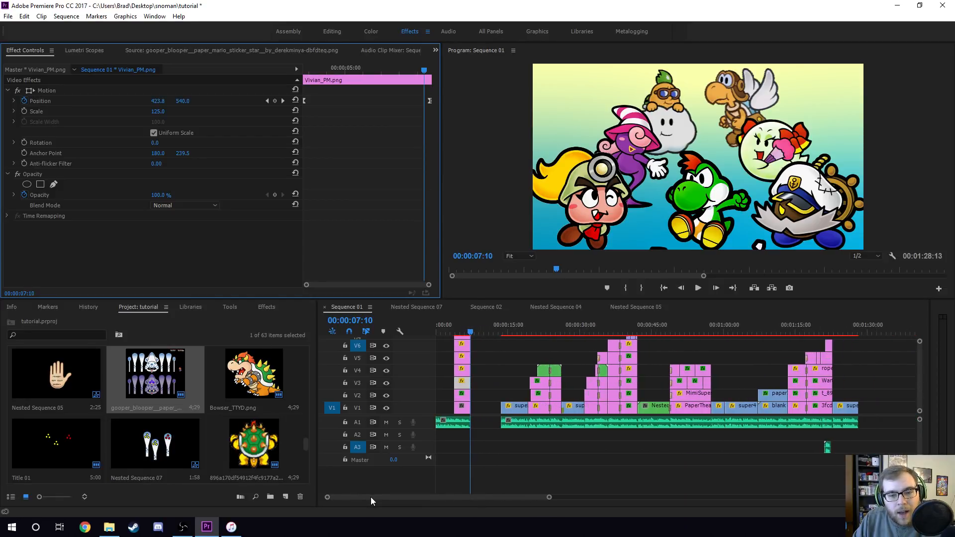
pyautogui.click(634, 323)
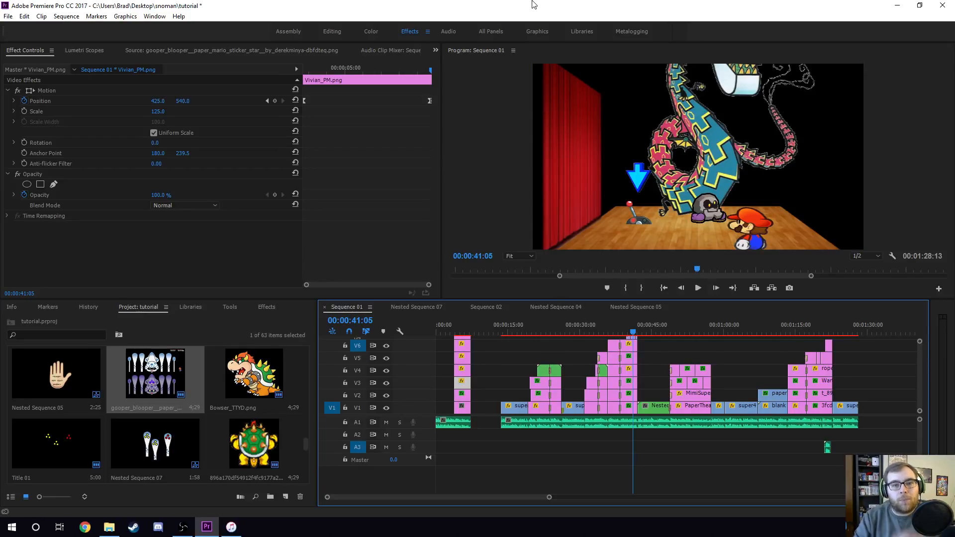